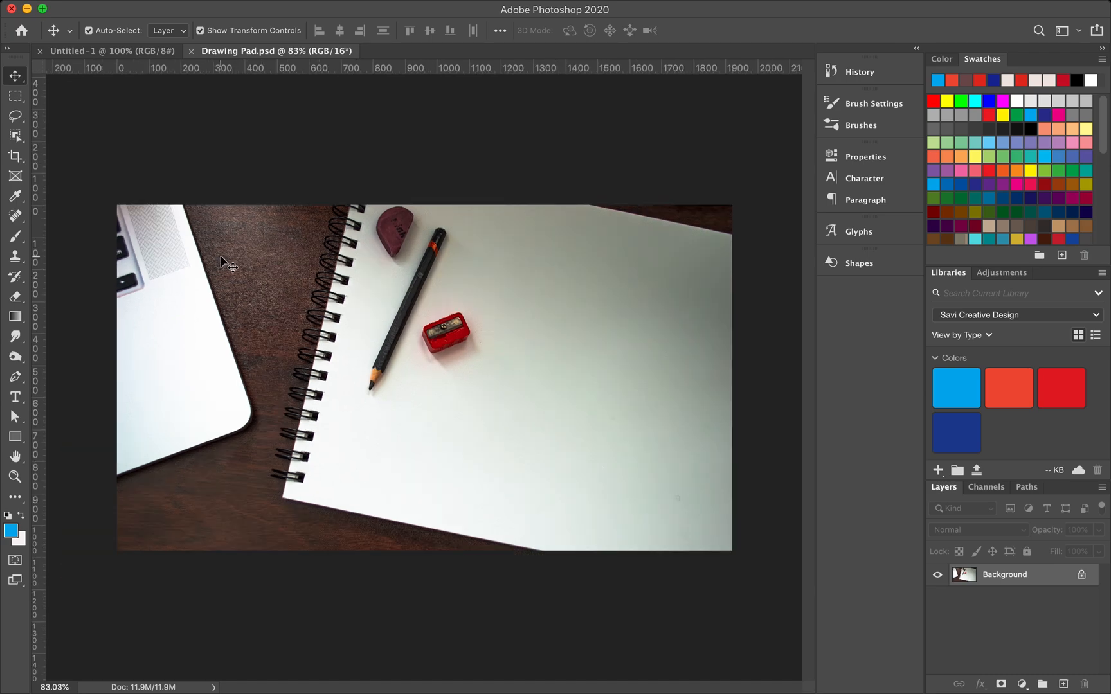
Bring the desk photo from Drawing Pad.psd into Untitled-1, accepting the bit-depth conversion, and align it to cover the canvas
drag(512, 342, 387, 404)
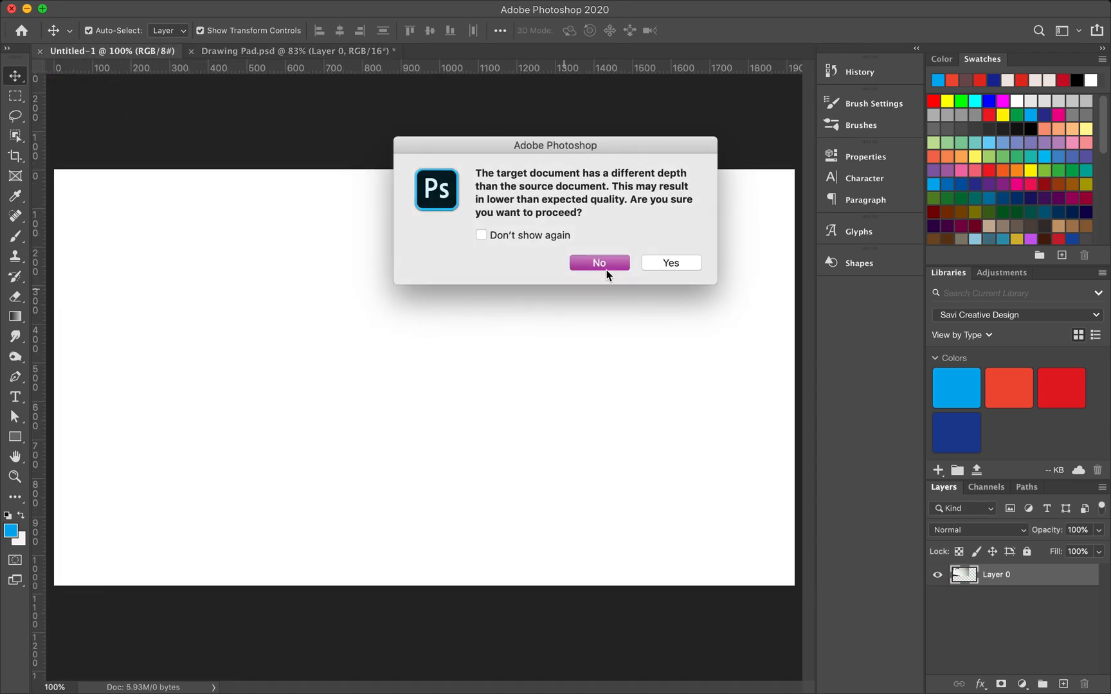
click(675, 269)
scroll(444, 349, down, 3)
drag(533, 328, 563, 307)
click(544, 183)
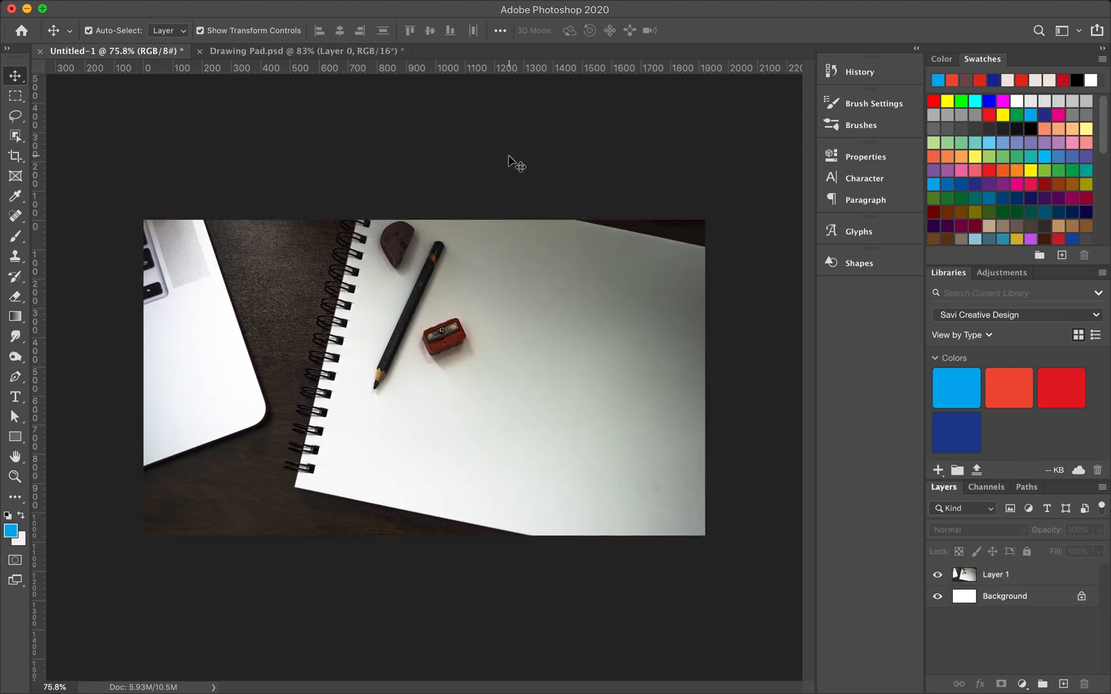
key(super+o)
drag(388, 172, 388, 240)
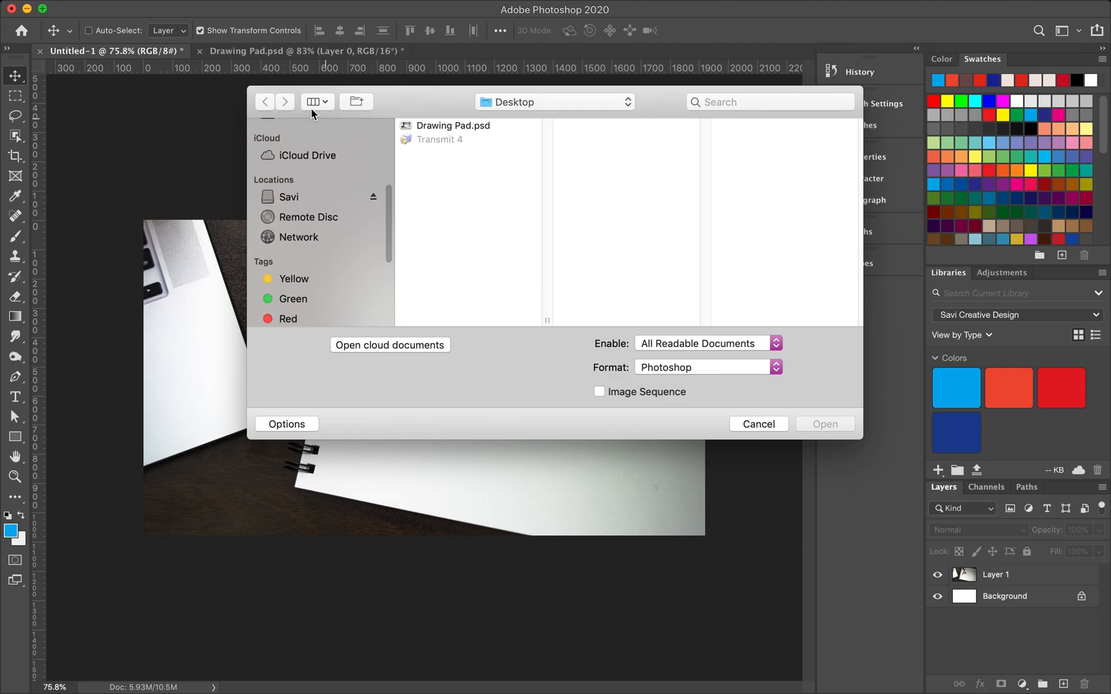
click(760, 424)
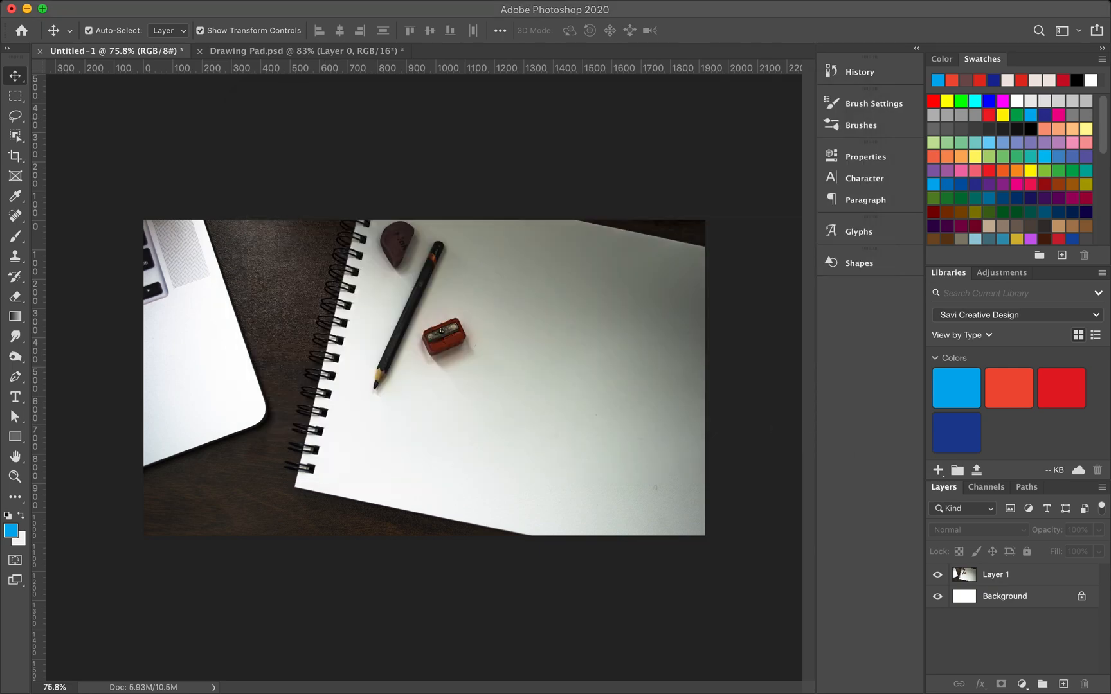
Paste the copied succulent artwork as a Smart Object, also adding it to the current library
key(super)
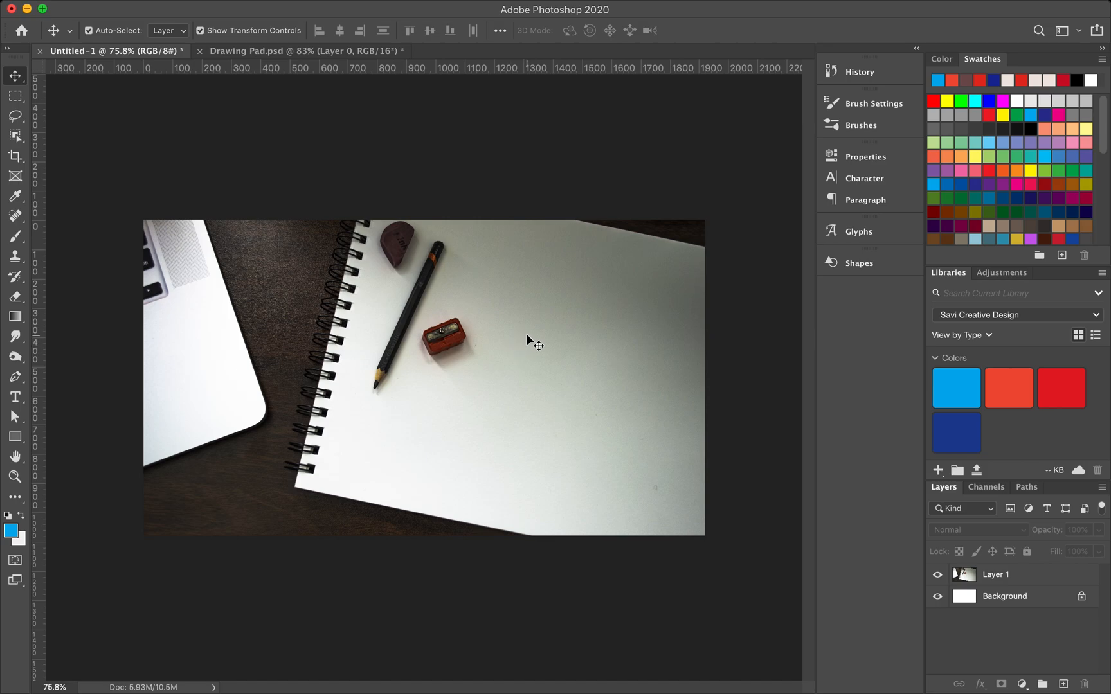
click(527, 336)
key(super+v)
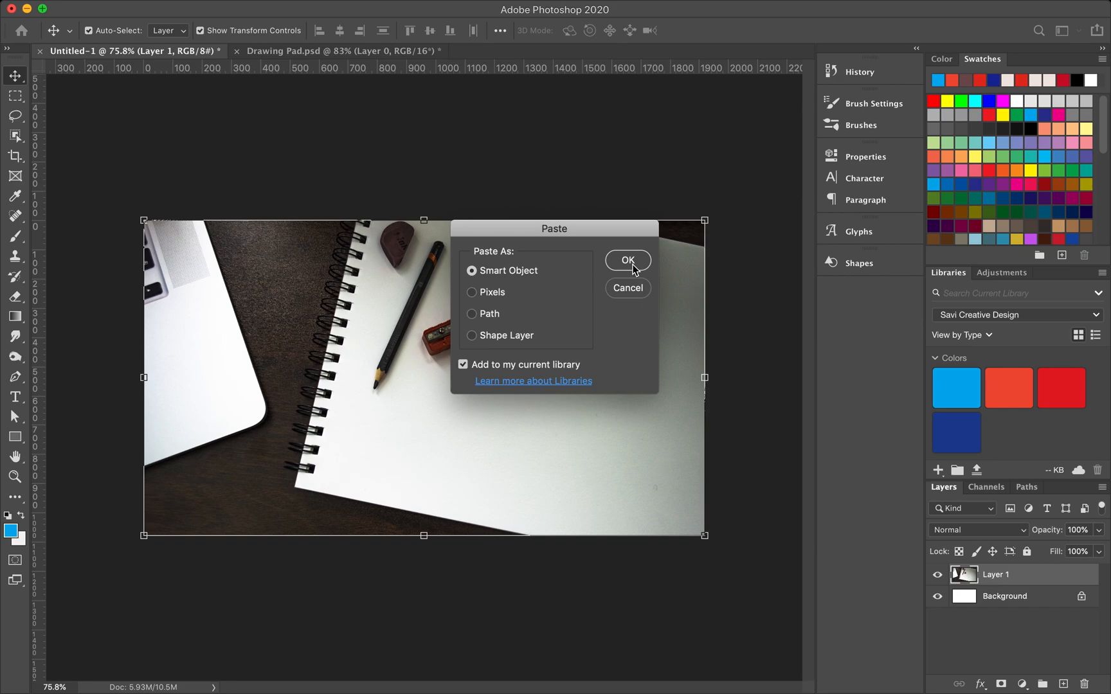
key(Return)
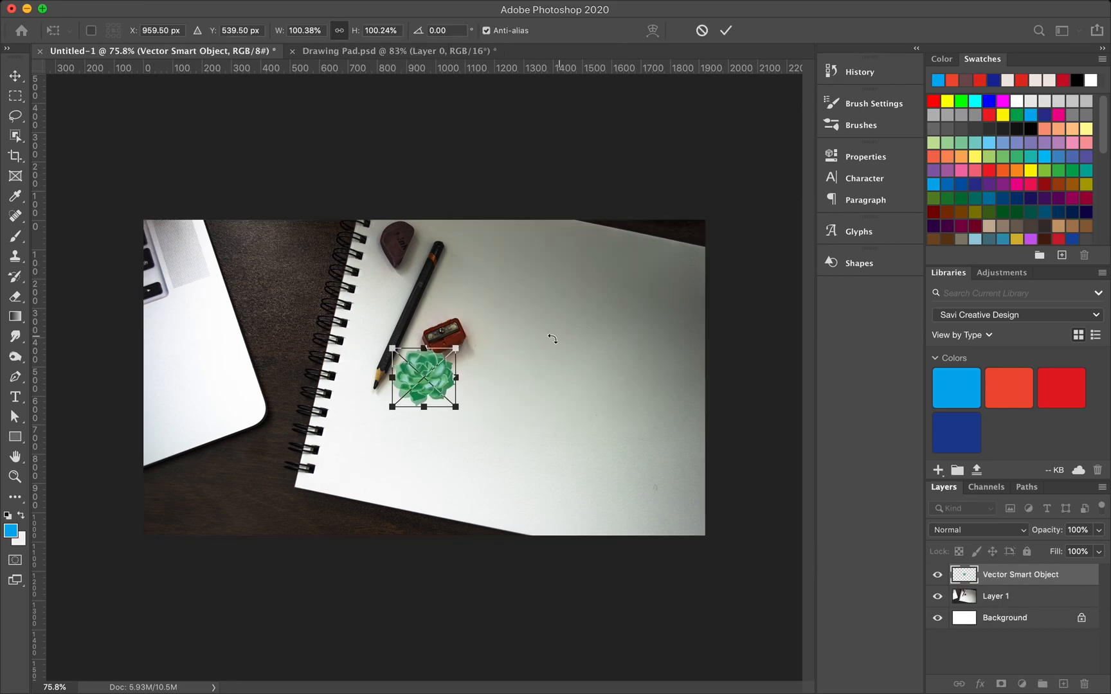
Enlarge the succulent to about 224% and place it on the empty right side of the notebook page
drag(436, 393, 540, 444)
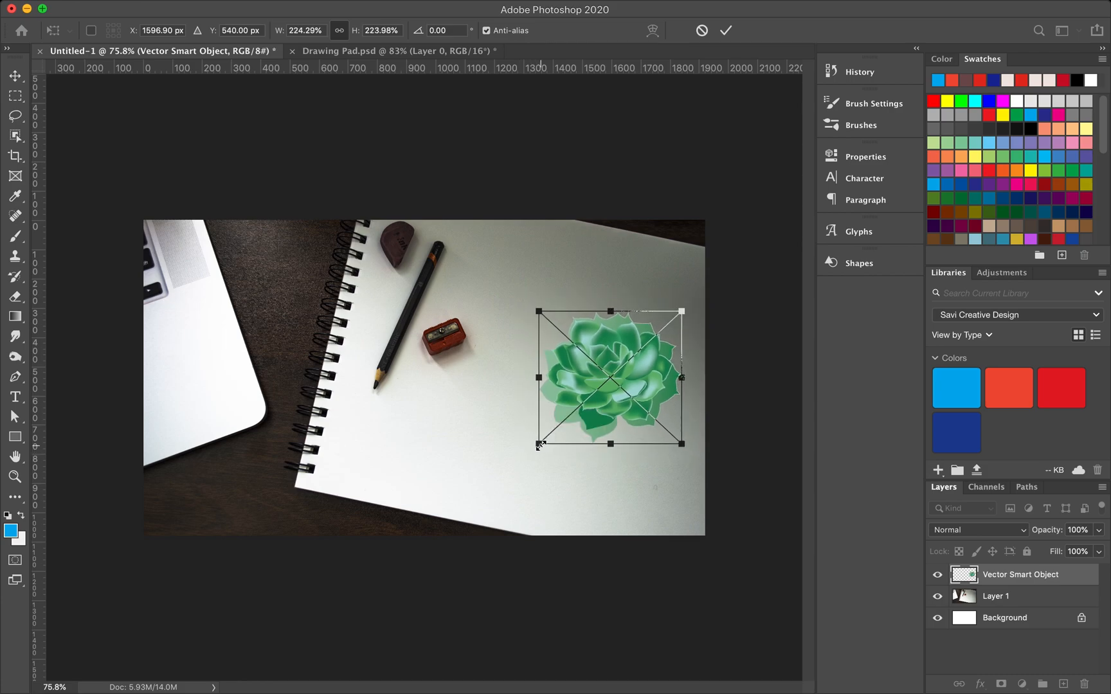
key(Return)
click(746, 353)
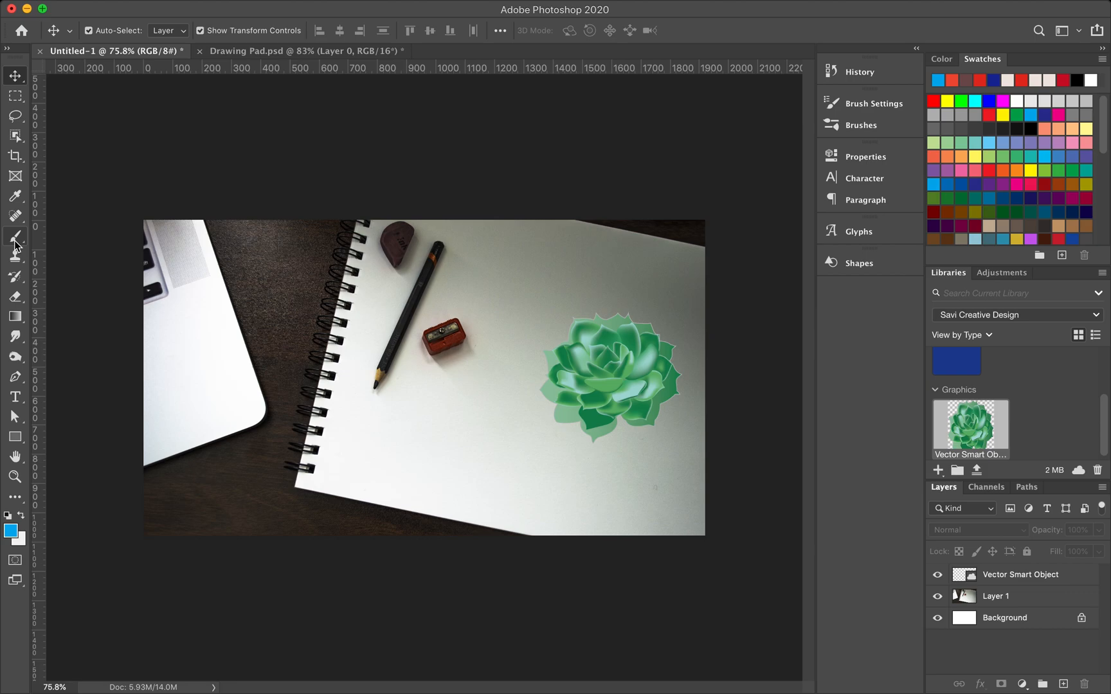
Add the title text "How to draw a succulent?" above the laptop in Acumin Pro Ultra Black at 72 pt
key(t)
click(235, 269)
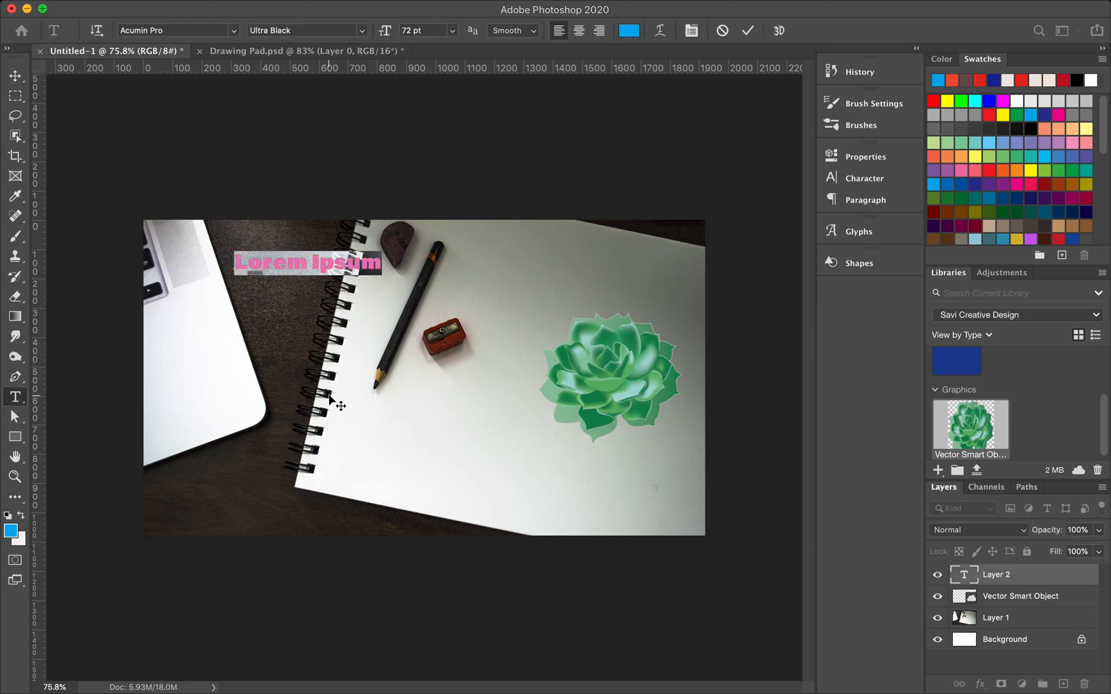
text(Ho)
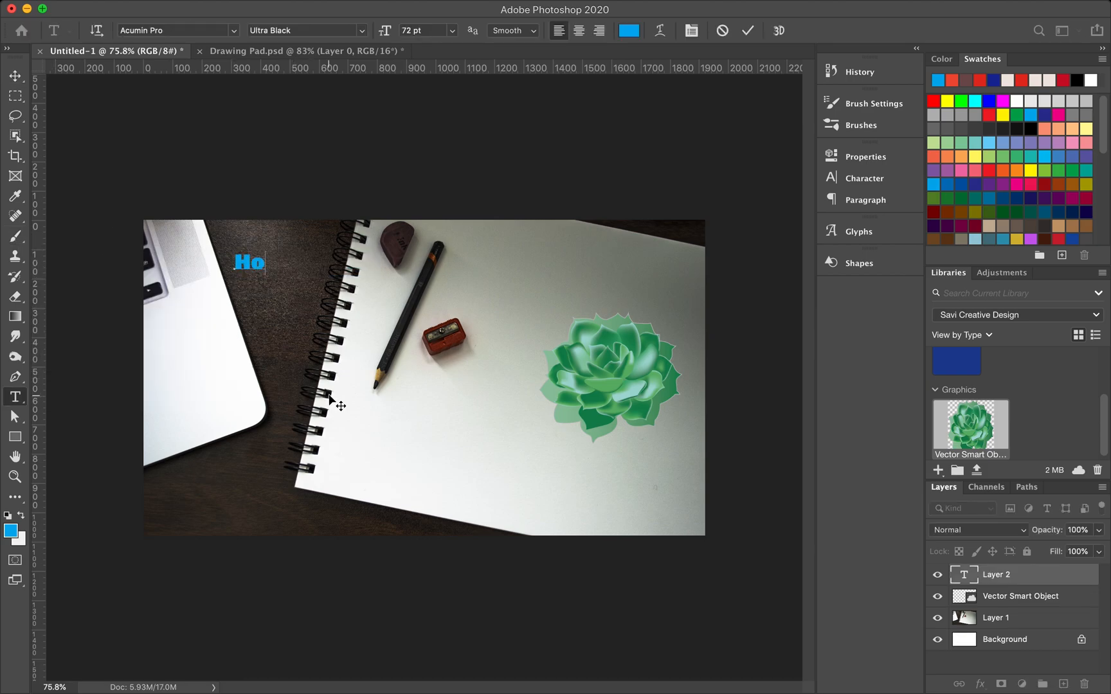
text(w to draw a succulent?)
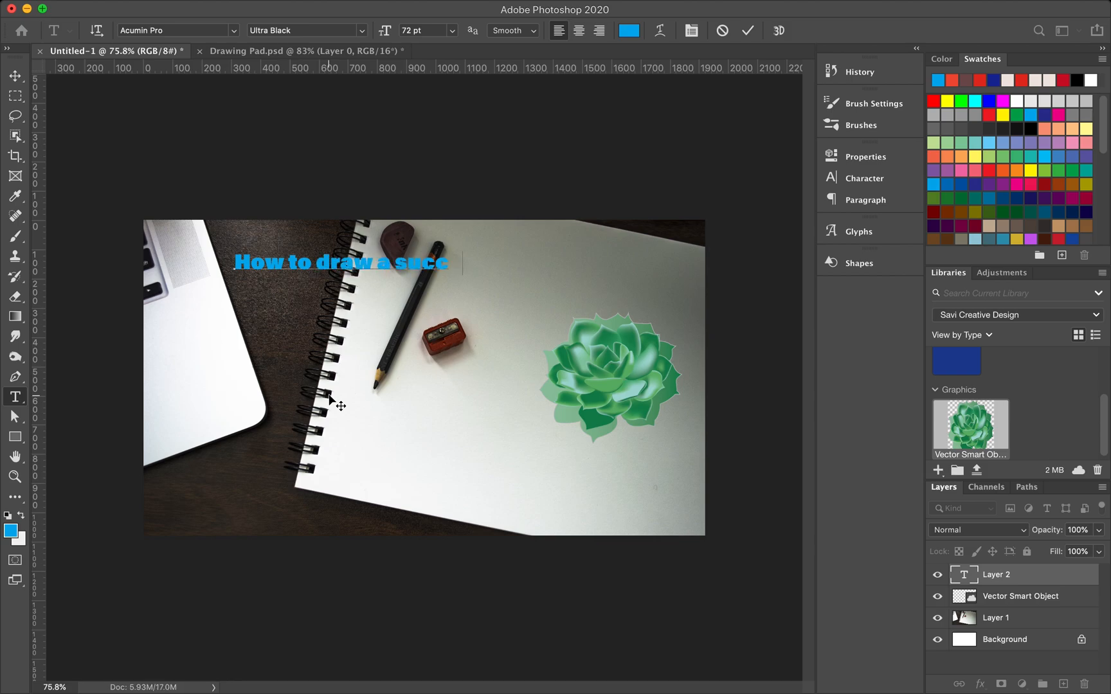
Reposition the title across the upper part of the photo and scale it up to about 77 pt
click(15, 75)
drag(434, 266, 366, 312)
drag(463, 288, 492, 275)
drag(554, 292, 519, 282)
key(Return)
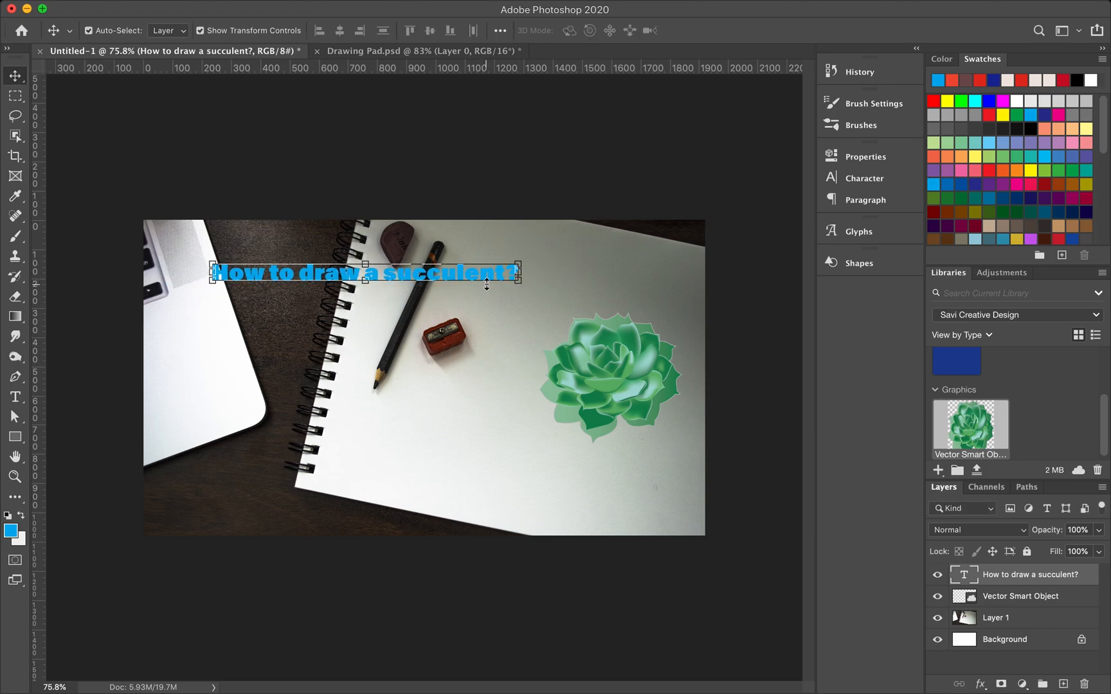
Recolor the title text with a dark green sampled from the succulent's leaves
double_click(474, 278)
click(629, 30)
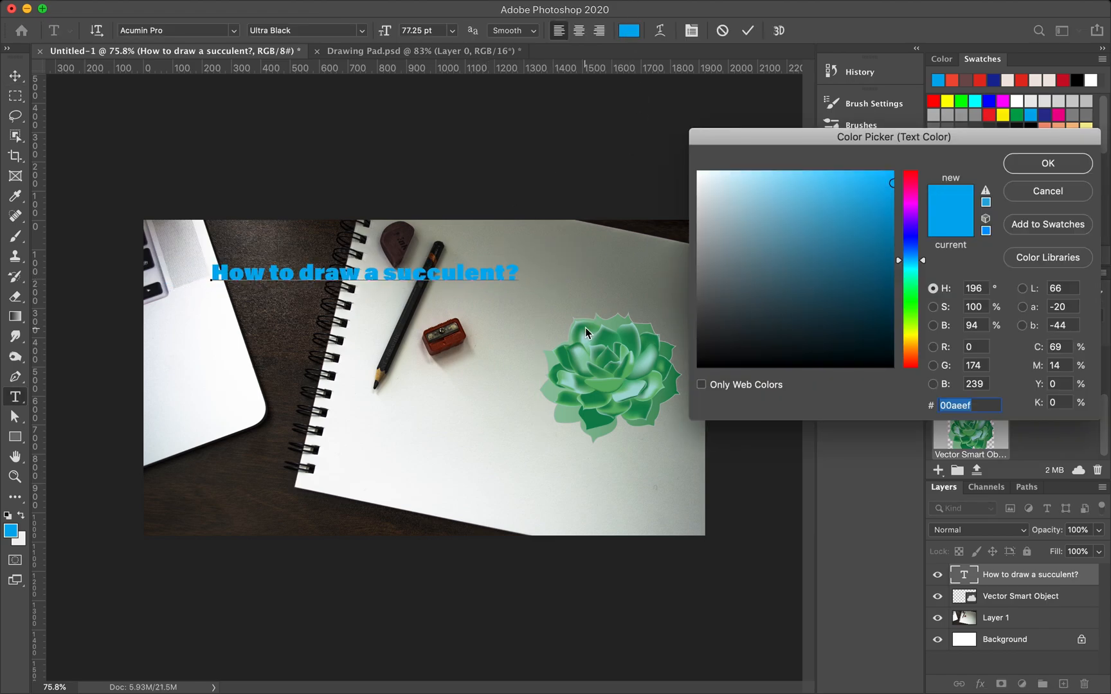
click(587, 326)
click(588, 340)
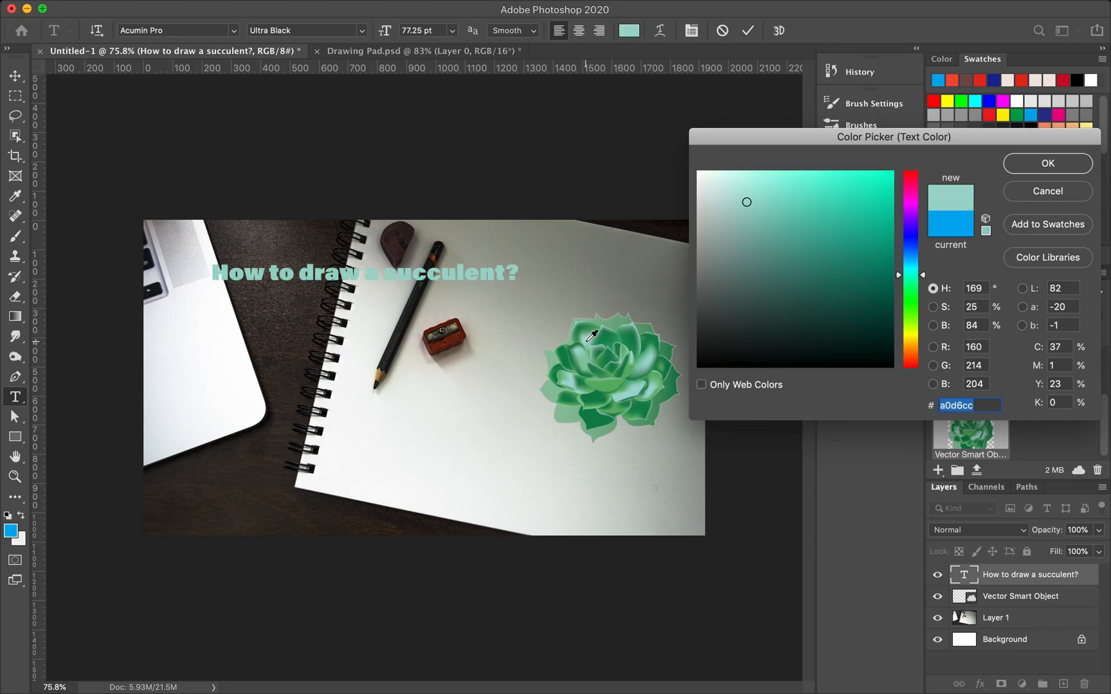
click(590, 325)
click(579, 326)
click(571, 356)
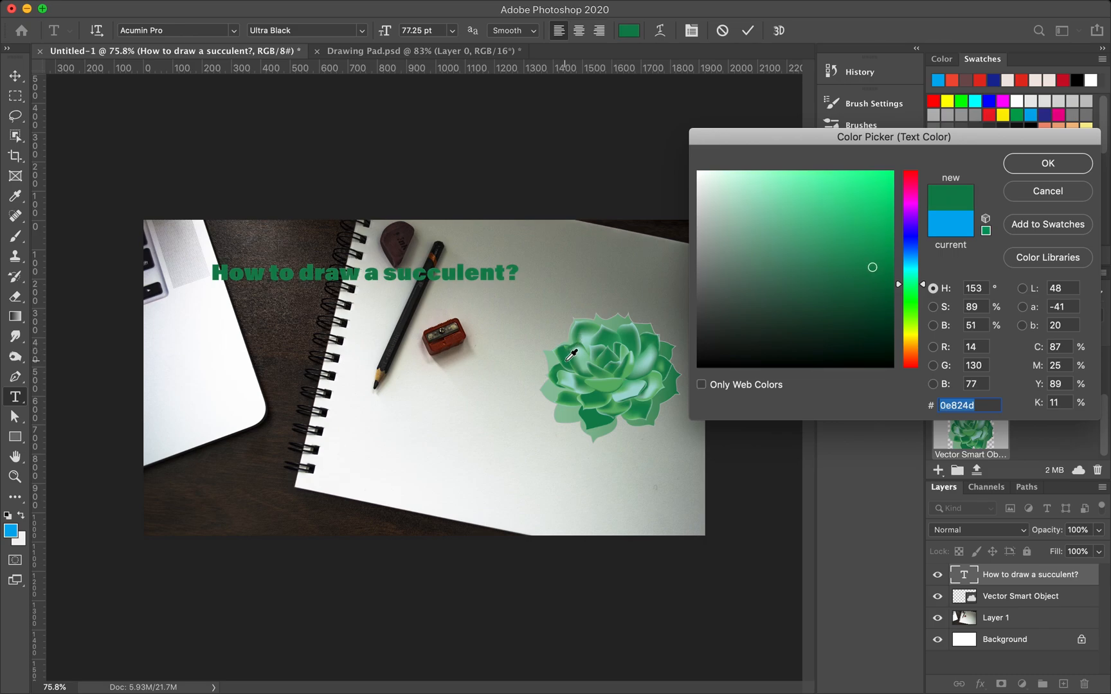
click(597, 419)
click(1030, 165)
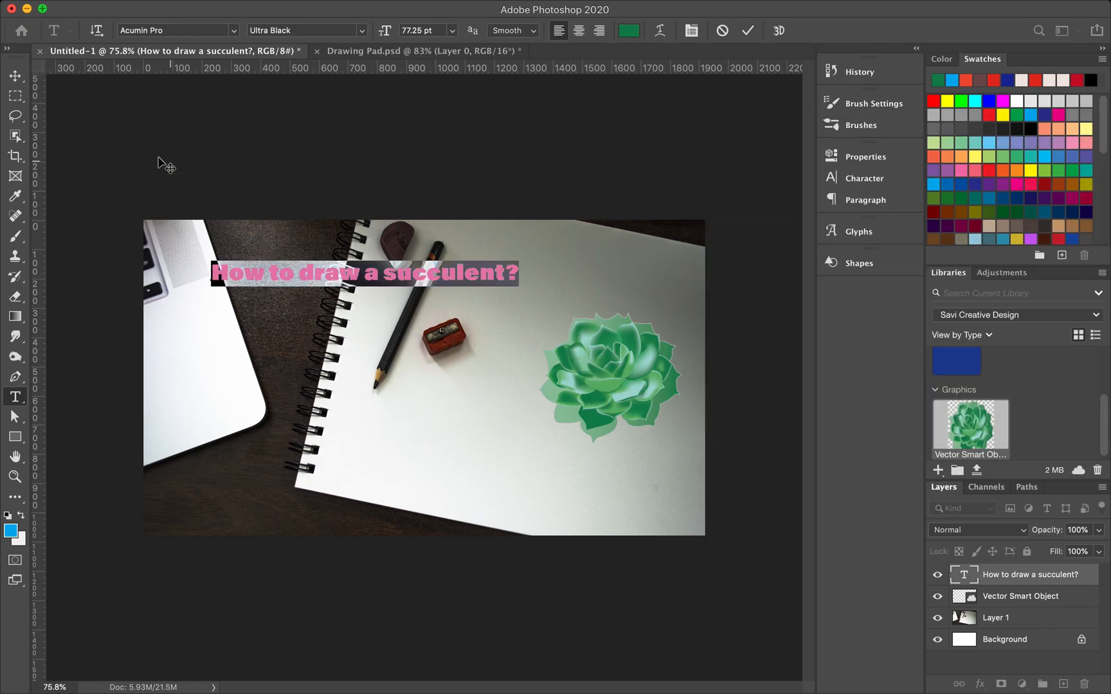
click(15, 76)
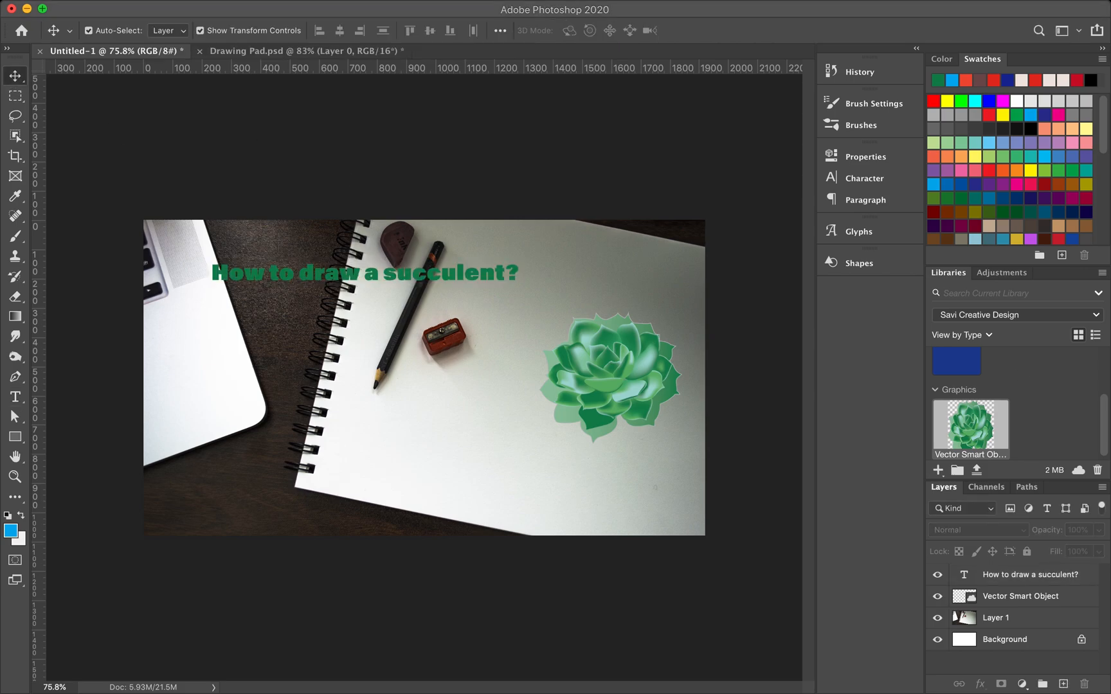
Copy the word "succulent?" from the title and delete it, leaving "How to draw a"
double_click(421, 273)
click(387, 271)
drag(385, 270, 522, 280)
key(super+c)
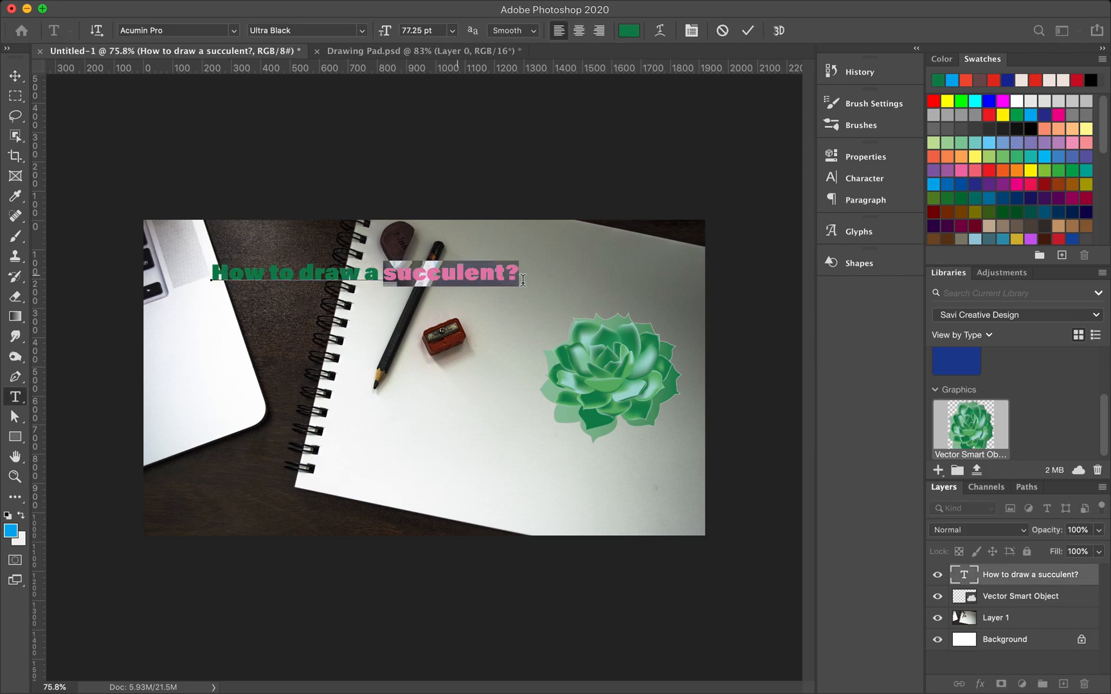
key(BackSpace)
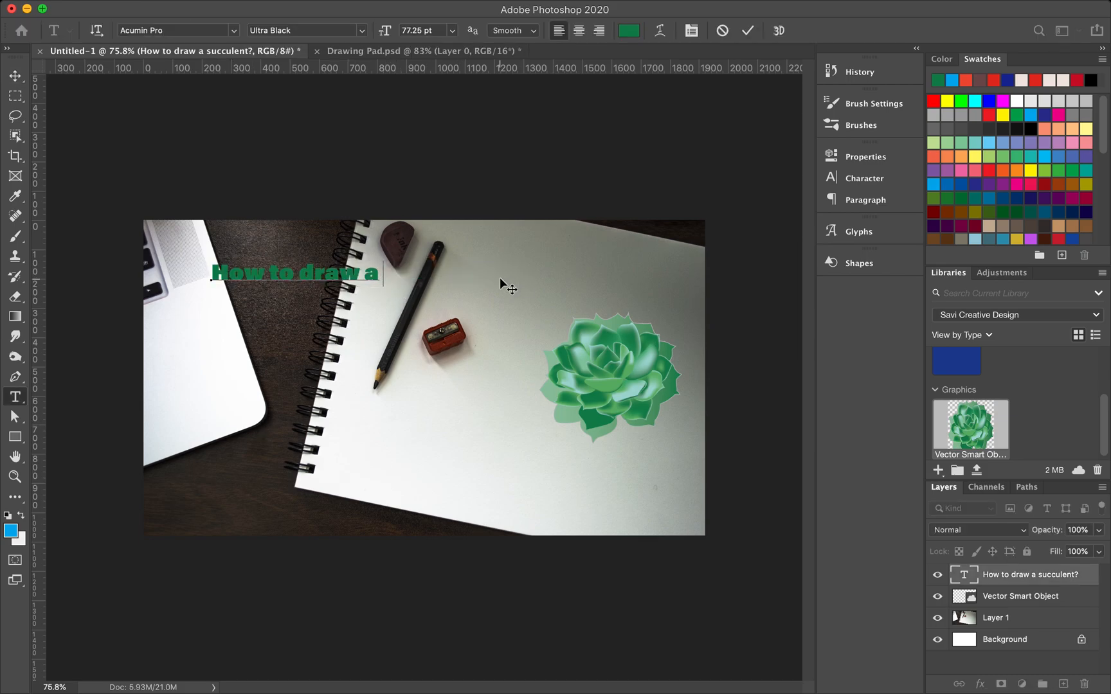
Paste "succulent?" as a separate 72 pt text layer below "How to draw a"
click(15, 75)
click(15, 397)
click(219, 355)
key(super+v)
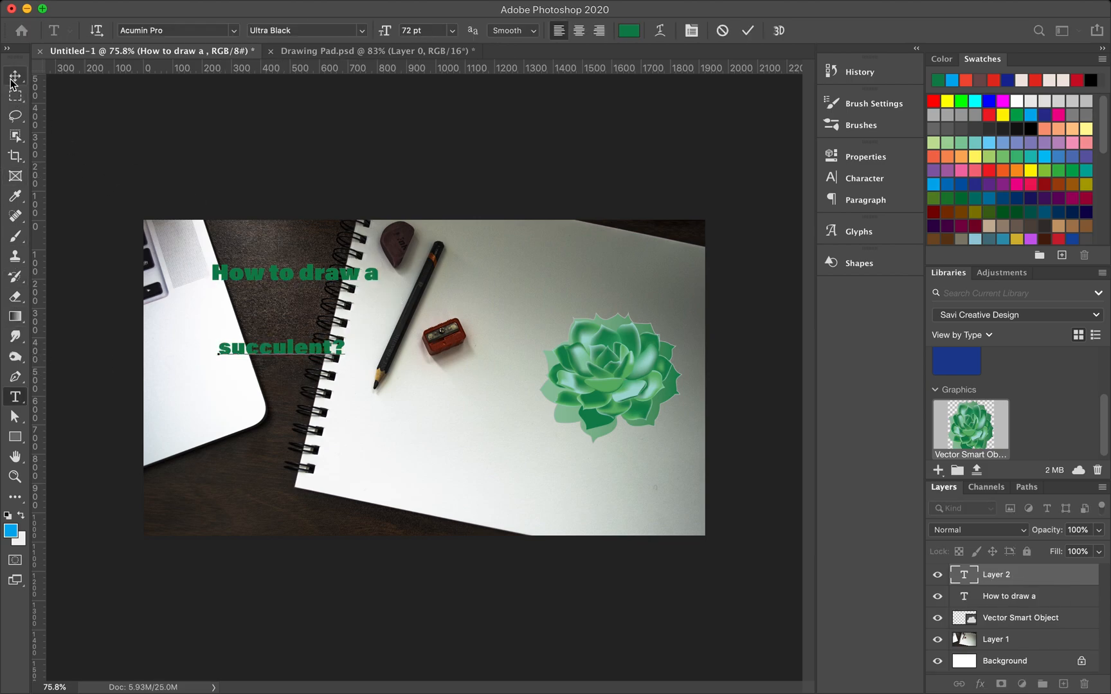
Replace the second text line with "SUCCULENT!" in capital letters
key(super+a)
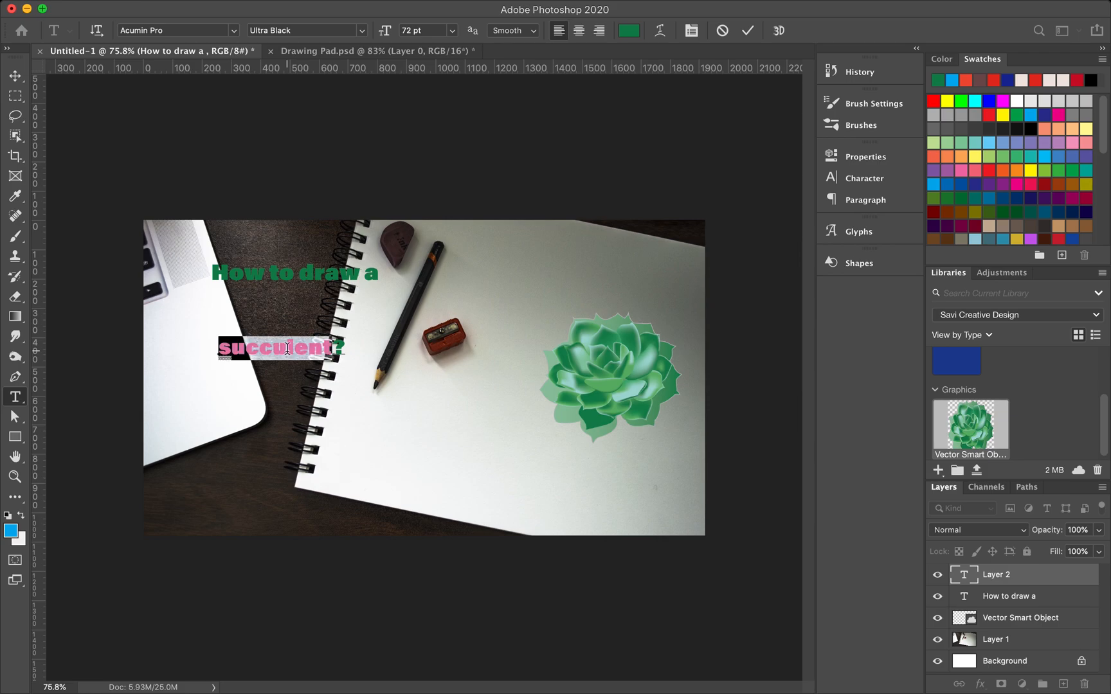
text(suc)
key(BackSpace)
key(BackSpace)
key(BackSpace)
text(SUCCULENT!)
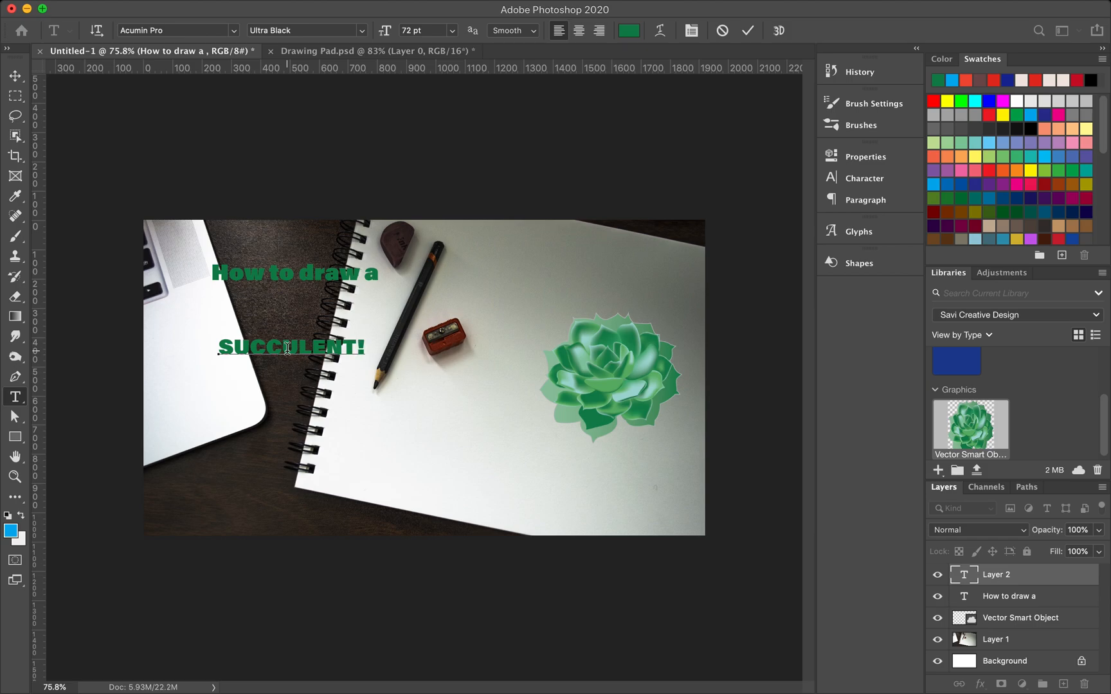
click(15, 76)
Enlarge the second text line to about 178% and place it under "How to draw a"
mouse_move(364, 356)
mouse_down()
mouse_move(422, 405)
mouse_move(416, 333)
mouse_move(444, 335)
mouse_up()
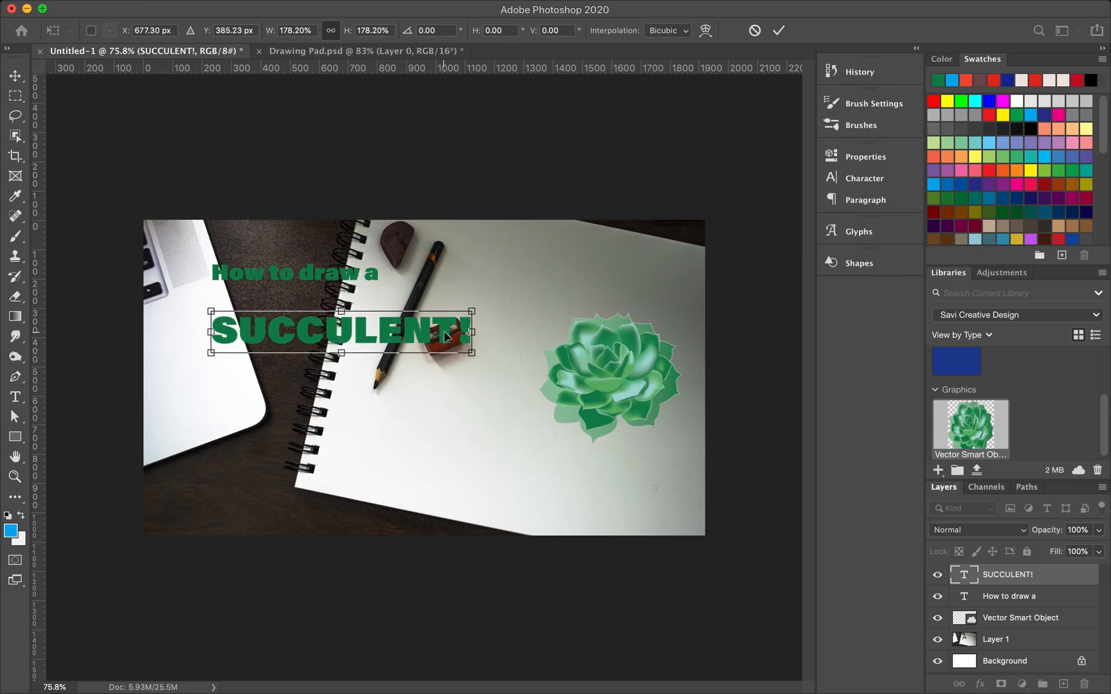
mouse_move(314, 338)
mouse_down()
mouse_move(314, 350)
mouse_move(302, 348)
mouse_up()
key(Return)
Change the font of the second text line to Milk Script Regular
double_click(361, 336)
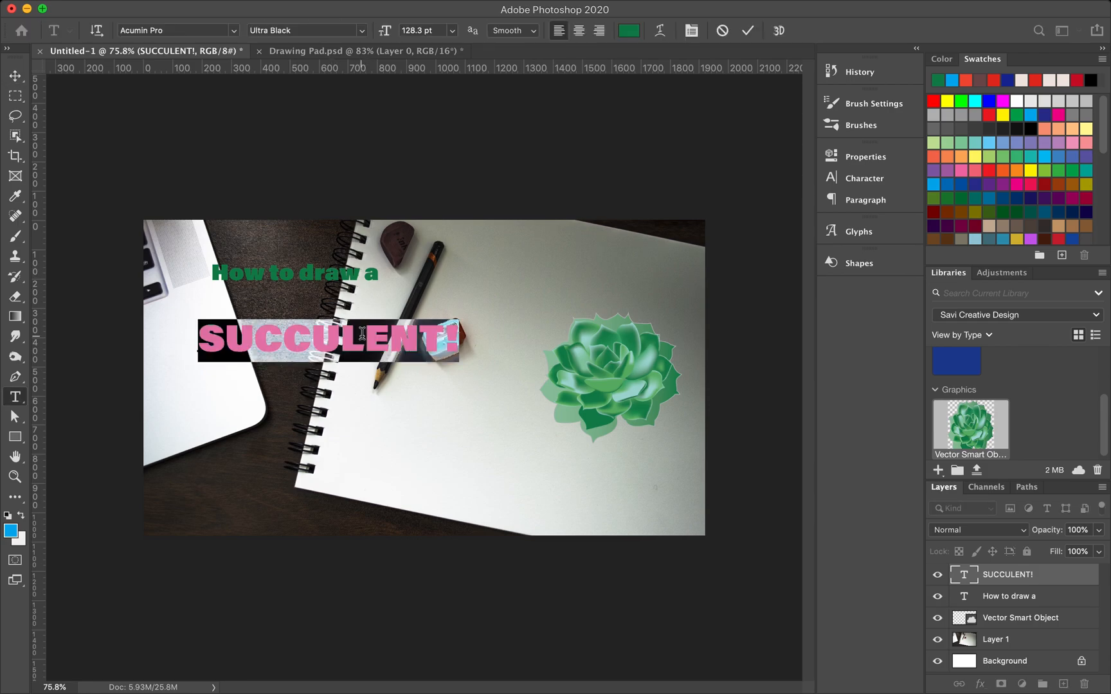
click(233, 31)
text(m)
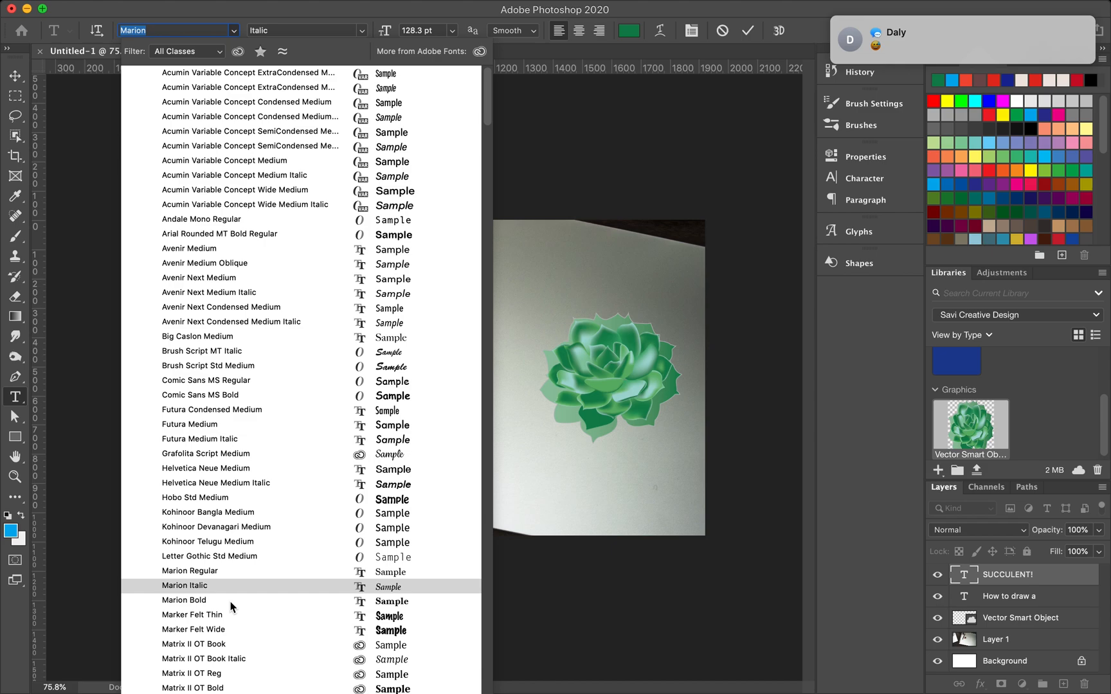
scroll(221, 511, down, 5)
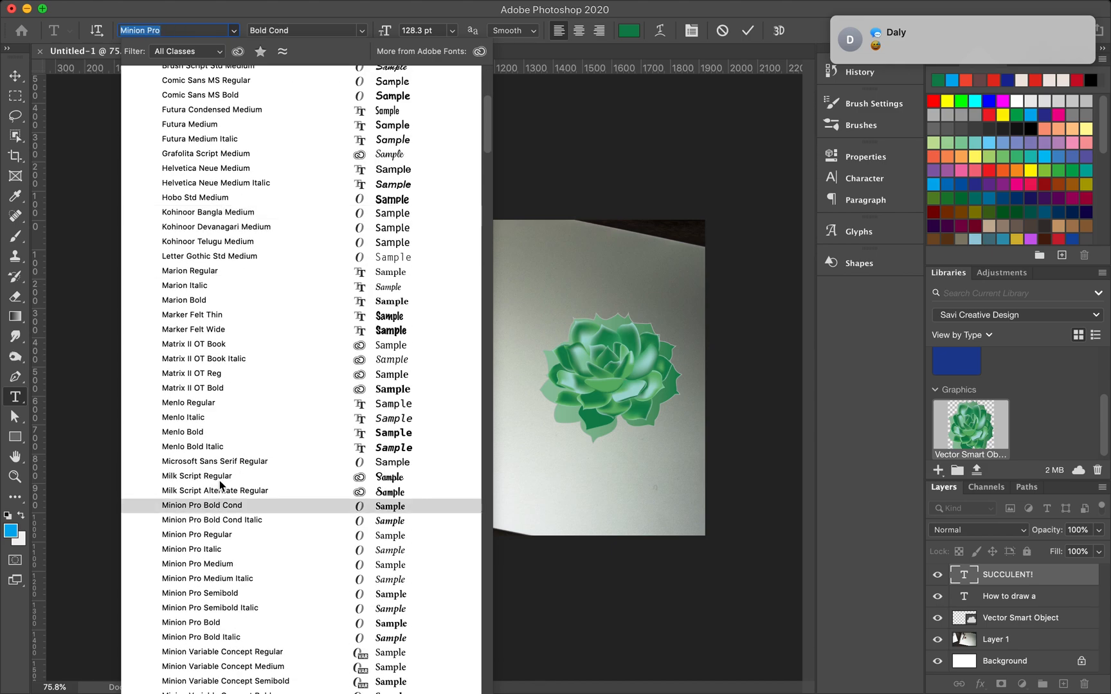
click(223, 477)
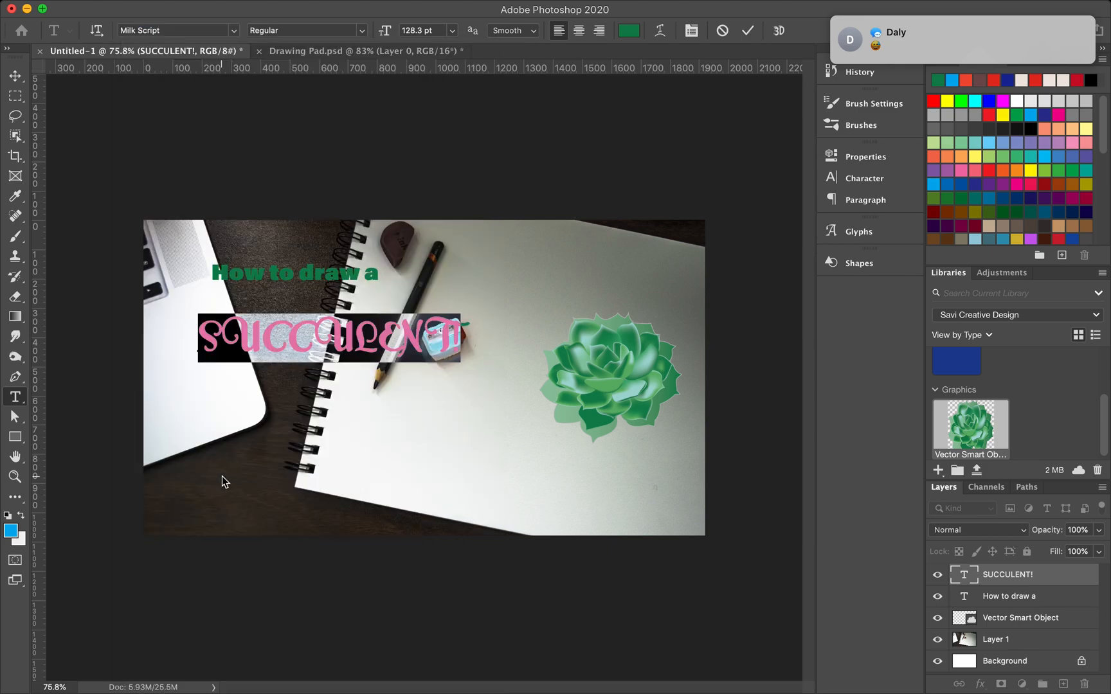
Retype the script line as "Succulent?" with only the first letter capitalized
click(293, 327)
key(ctrl+a)
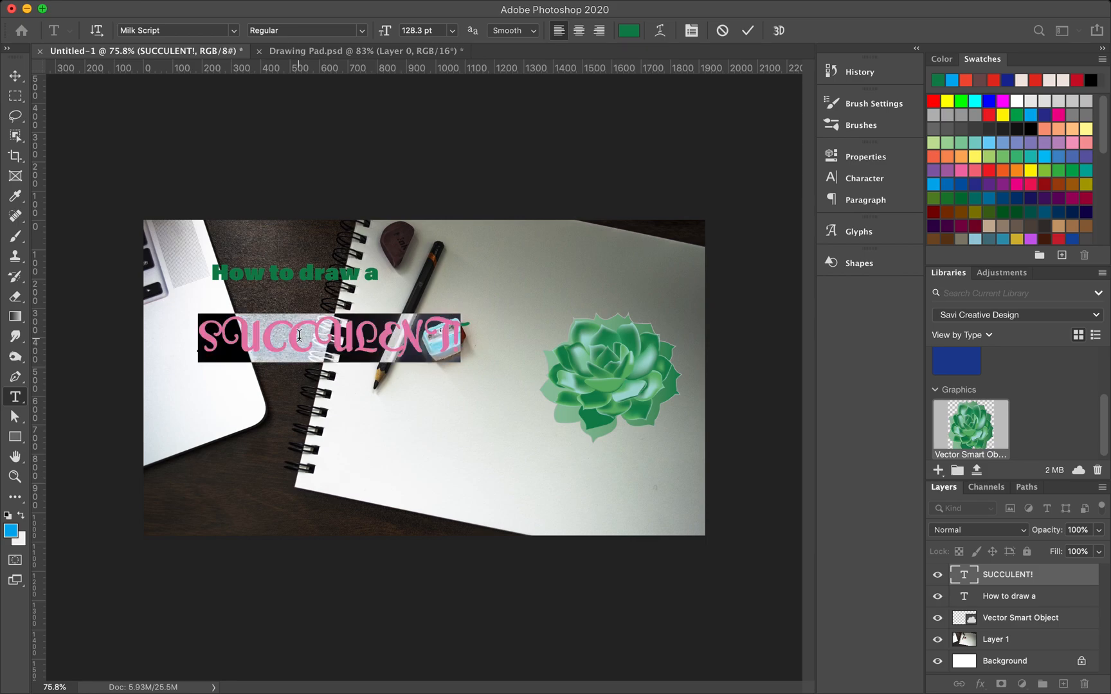
text(Succulent)
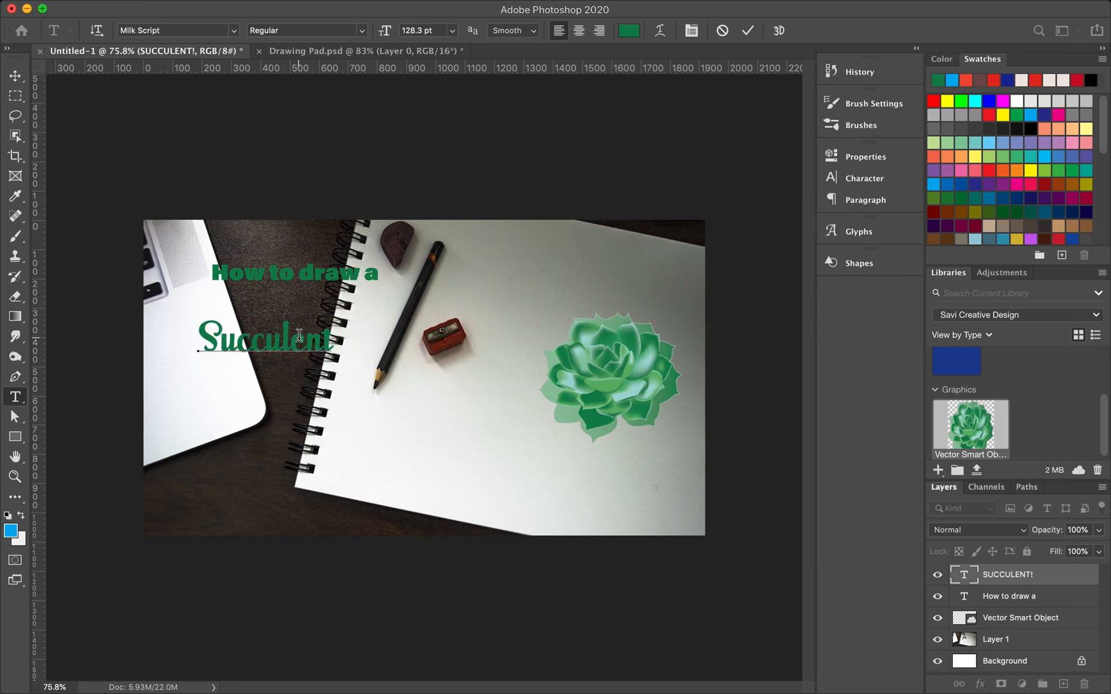
text(?)
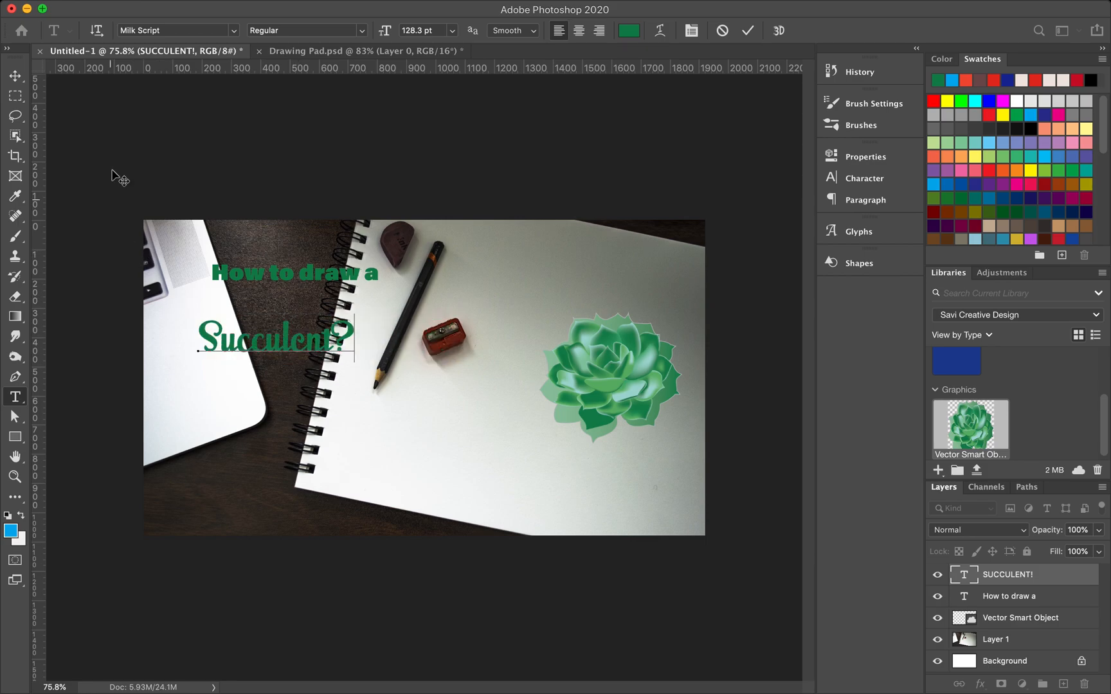
click(15, 76)
Duplicate the "Succulent?" text layer four times
key(ctrl+j)
key(ctrl+j)
key(ctrl+j)
key(ctrl+j)
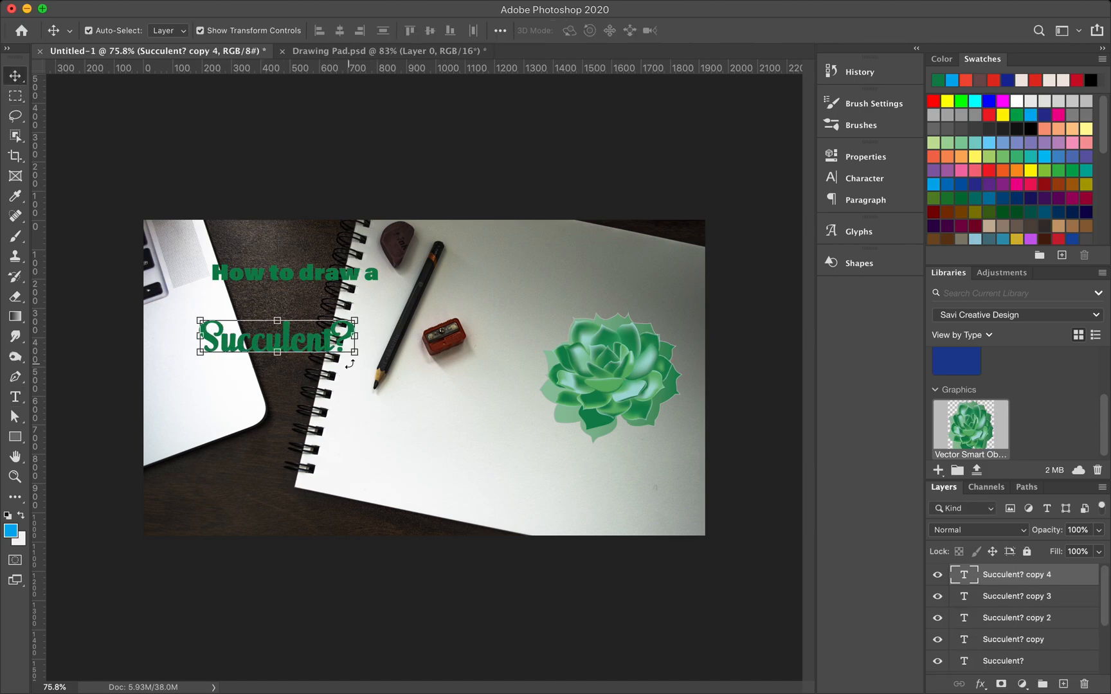
Loosen the letter spacing of the topmost "Succulent?" copy and move it down to the lower part of the photo
double_click(303, 335)
key(alt+Right)
key(alt+Right)
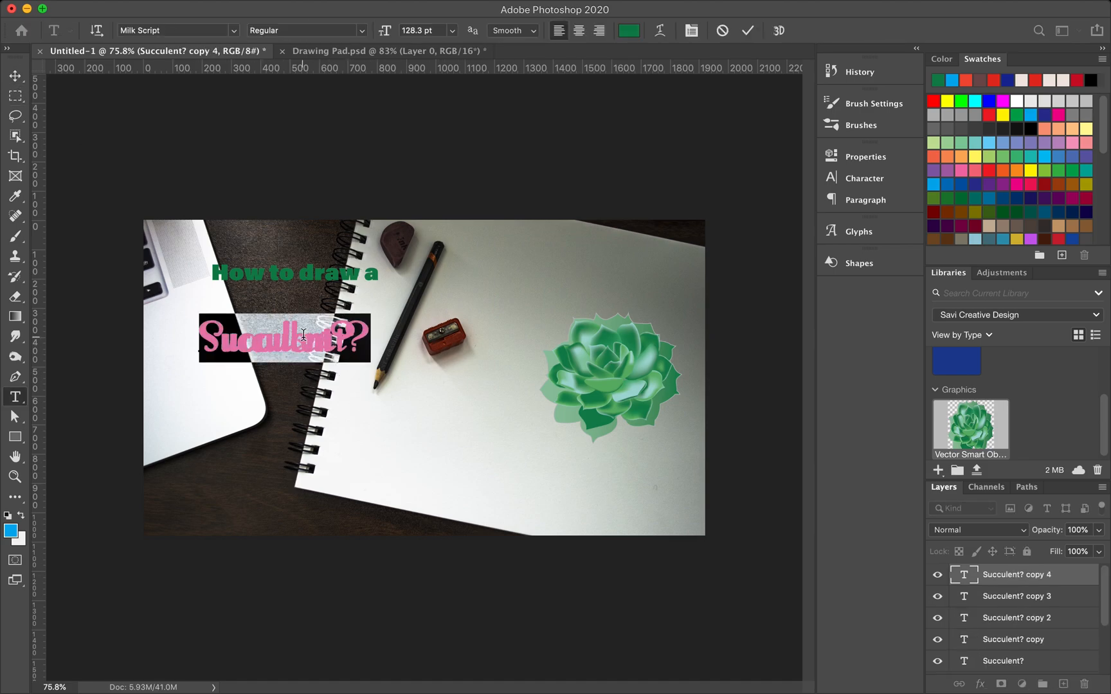
key(alt+Left)
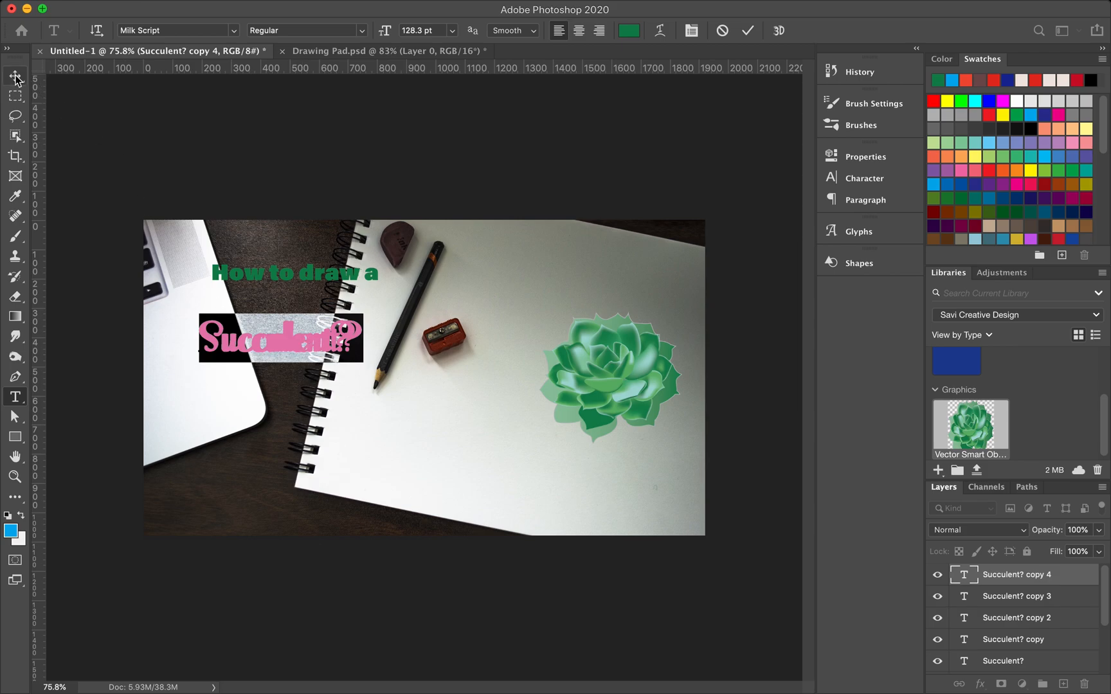
click(15, 76)
drag(277, 337, 276, 453)
Remove the surplus "Succulent?" copies, leaving two, and shift the upper one right and the lower one up and right
key(t)
double_click(318, 343)
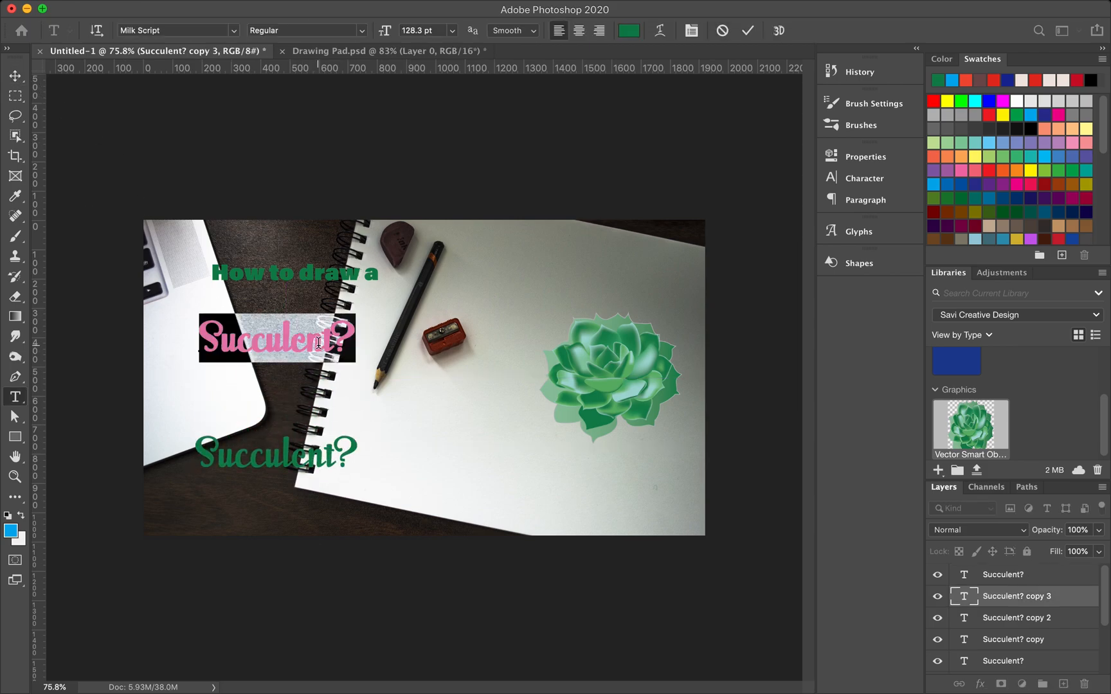
click(15, 75)
mouse_move(315, 342)
mouse_down()
mouse_move(455, 375)
mouse_move(464, 399)
mouse_move(397, 385)
mouse_move(306, 340)
mouse_move(356, 375)
mouse_move(322, 330)
mouse_move(328, 338)
mouse_up()
key(ctrl+z)
key(ctrl+z)
drag(332, 459, 365, 437)
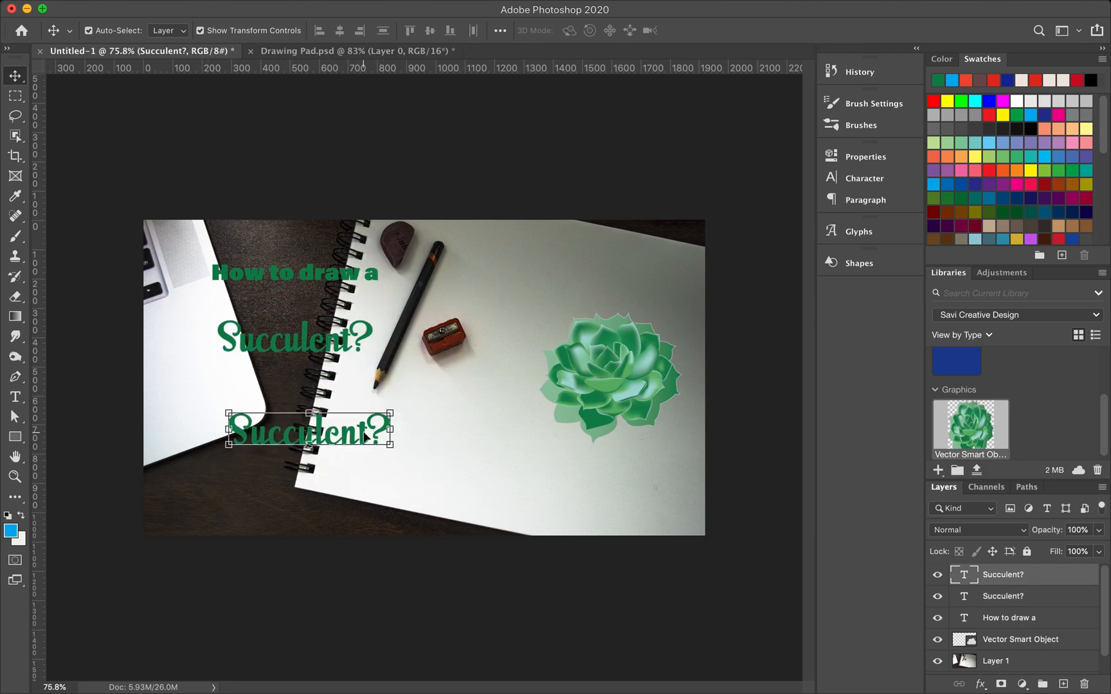
Loosen the letter spacing of the upper "Succulent?" text
click(314, 335)
double_click(314, 335)
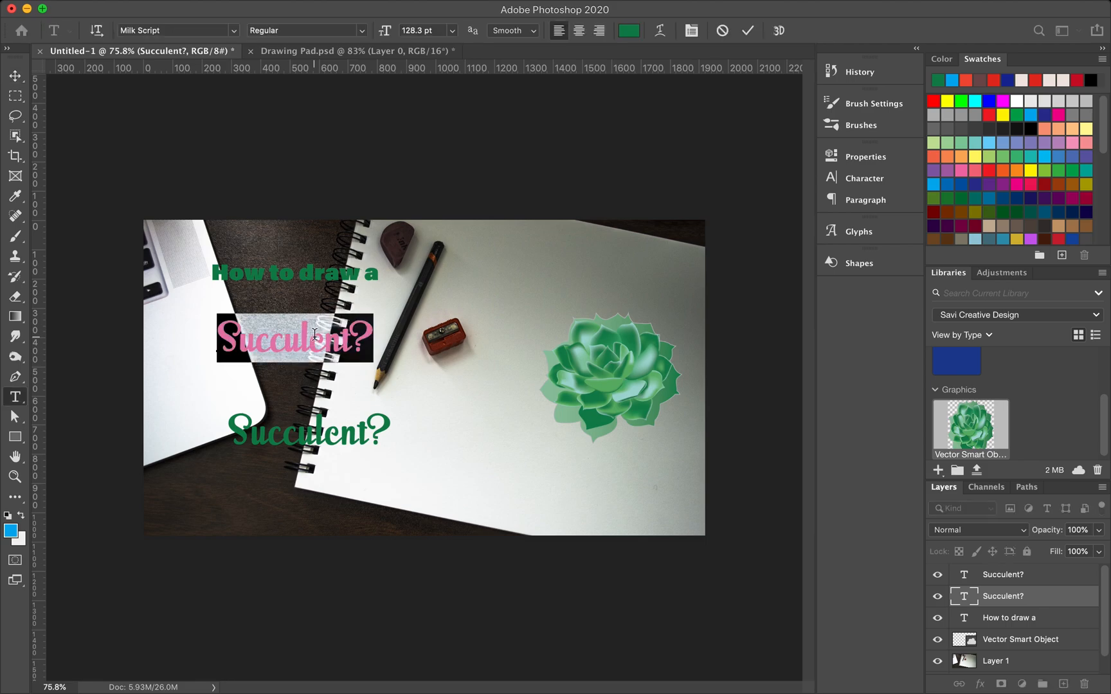
key(alt+Right)
key(alt+Right)
key(alt+Right)
key(alt+Right)
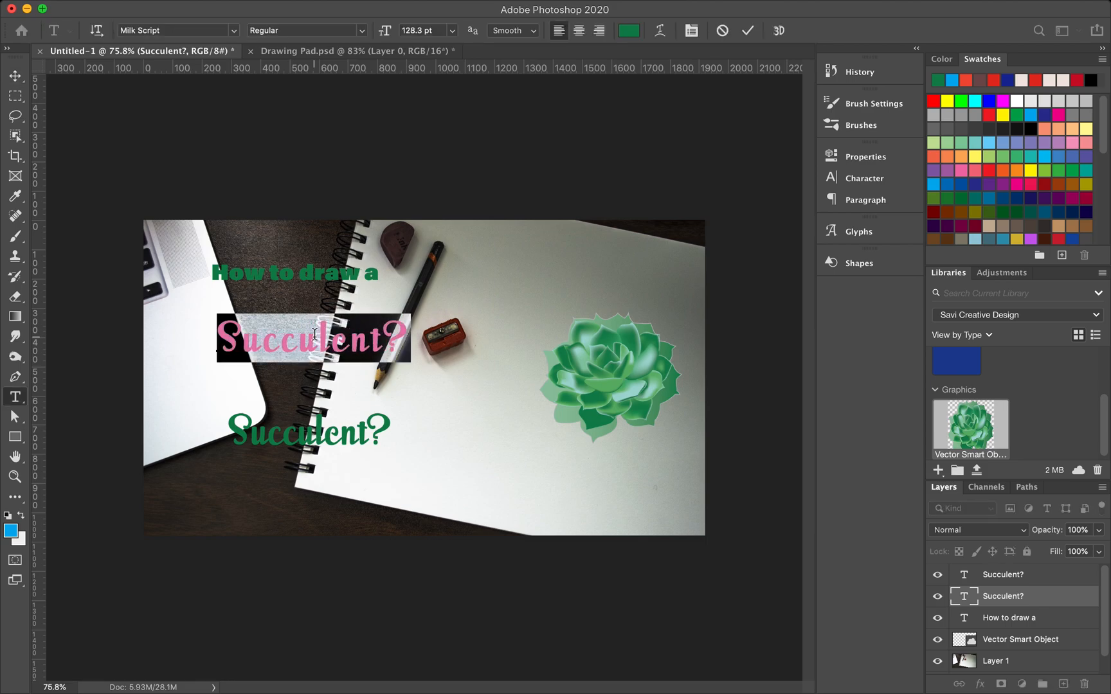
key(alt+Left)
key(alt+Left)
click(18, 75)
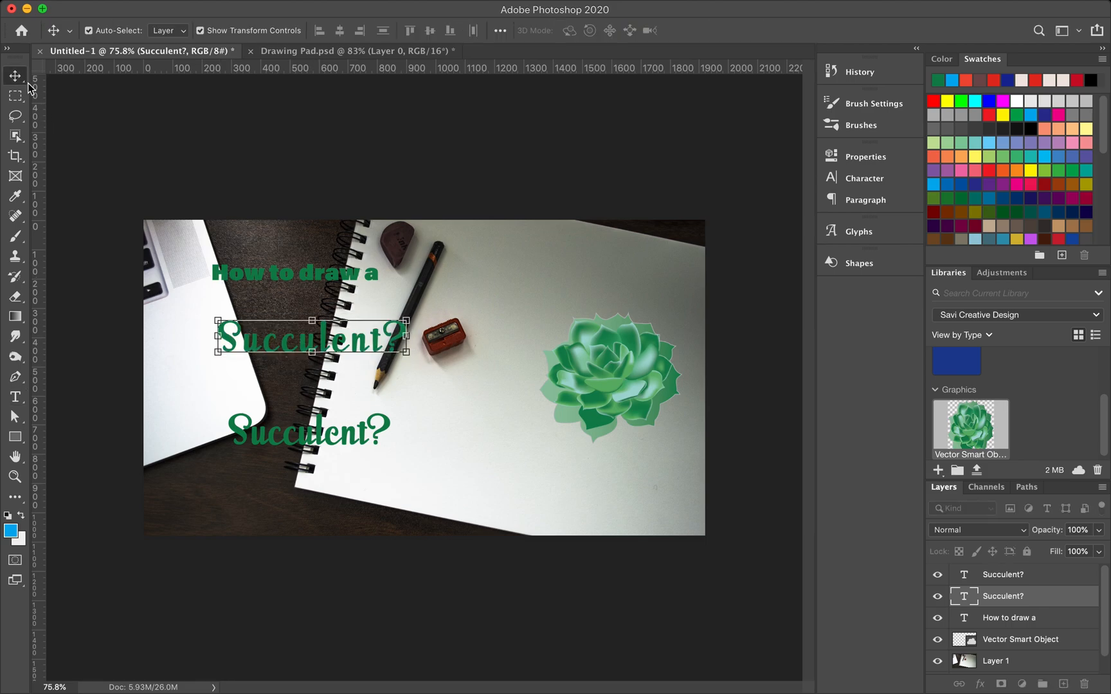
Move "How to draw a" slightly down and right, and nudge the upper "Succulent?" into place beneath it
click(304, 378)
drag(305, 289, 320, 297)
drag(322, 352, 323, 338)
click(281, 295)
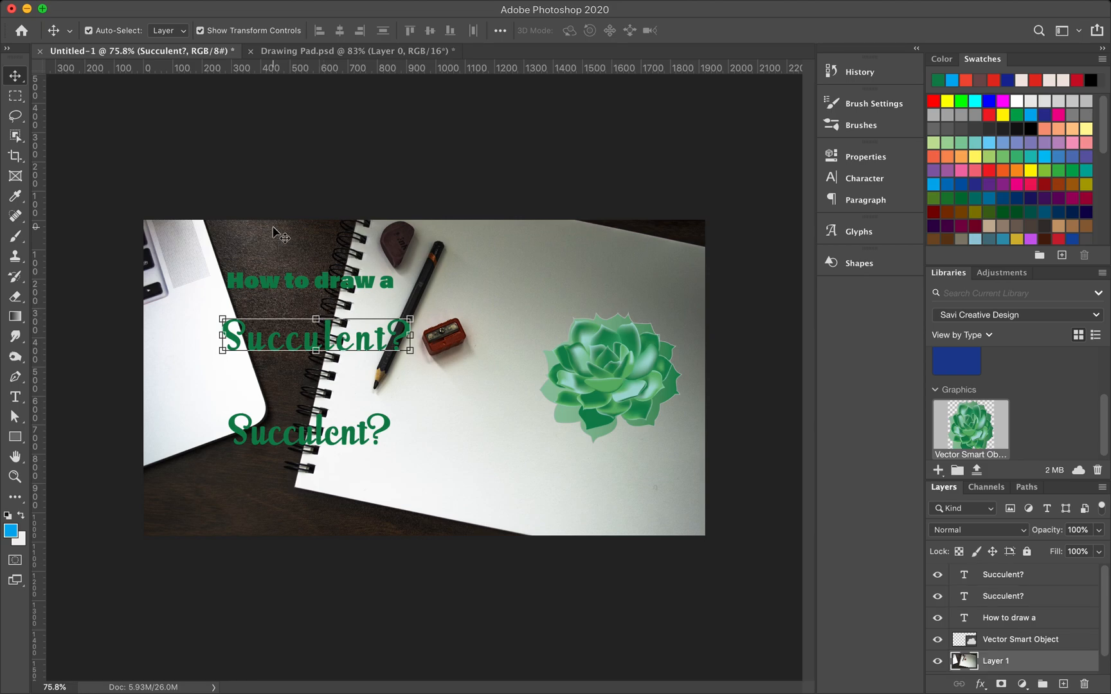
Move the lower "Succulent?" copy below the succulent artwork and deselect all layers
drag(301, 439, 591, 502)
click(632, 248)
click(769, 488)
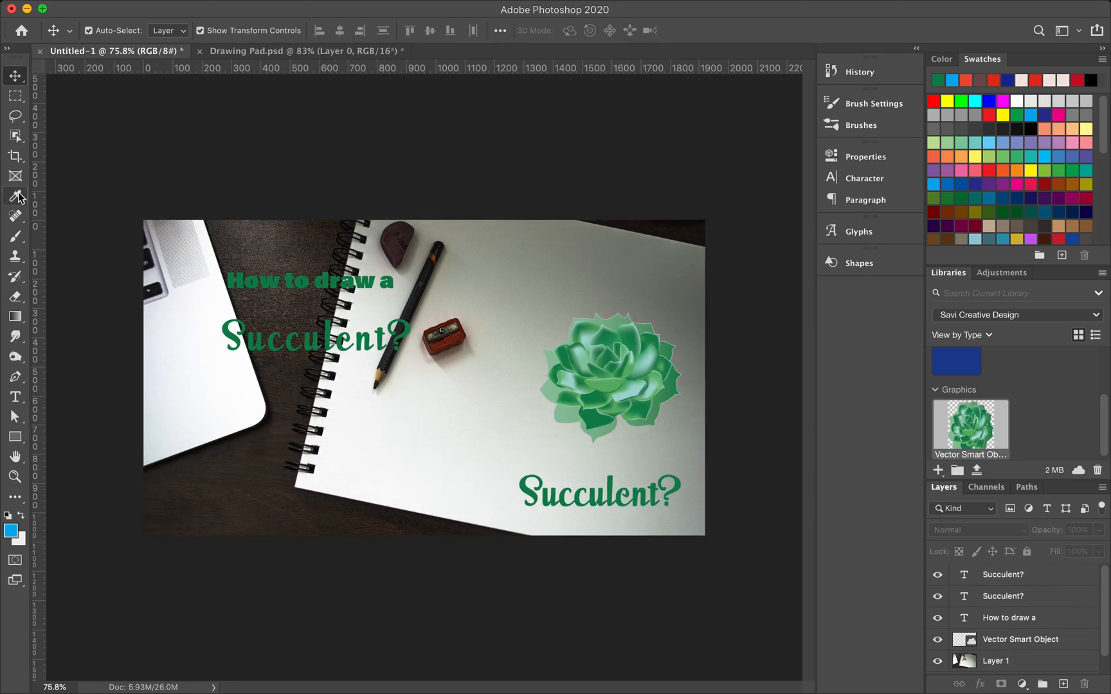
Prepare the Brush on Layer 1 with the tapered 38 px tip, a size of 123 px and 45% spacing
key(b)
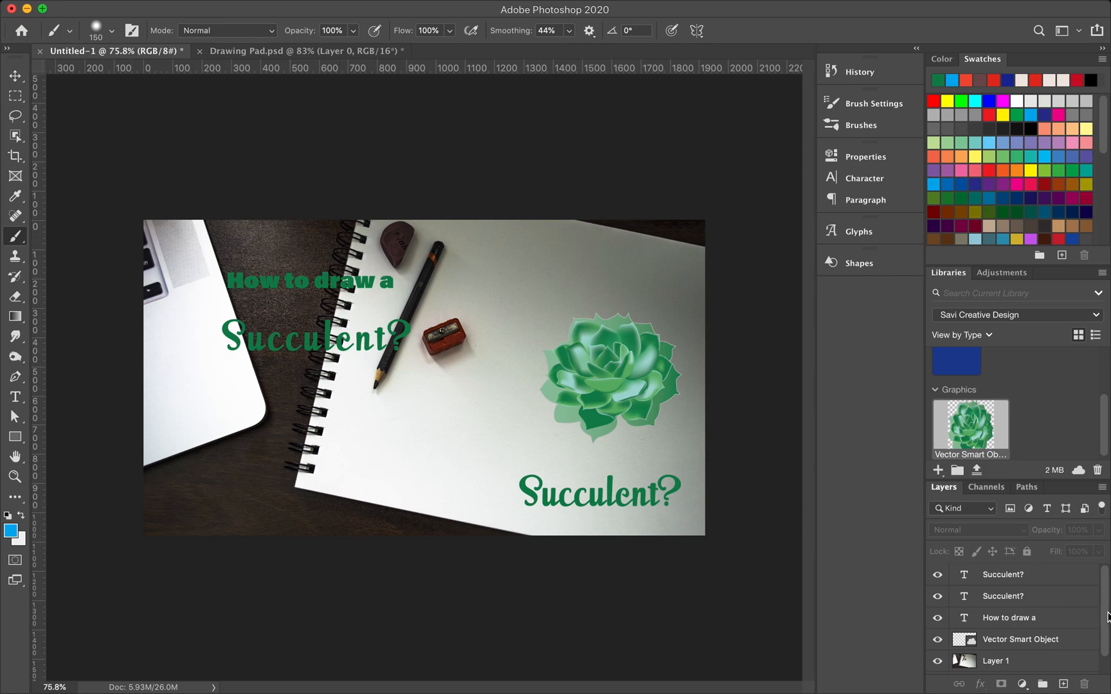
click(1050, 663)
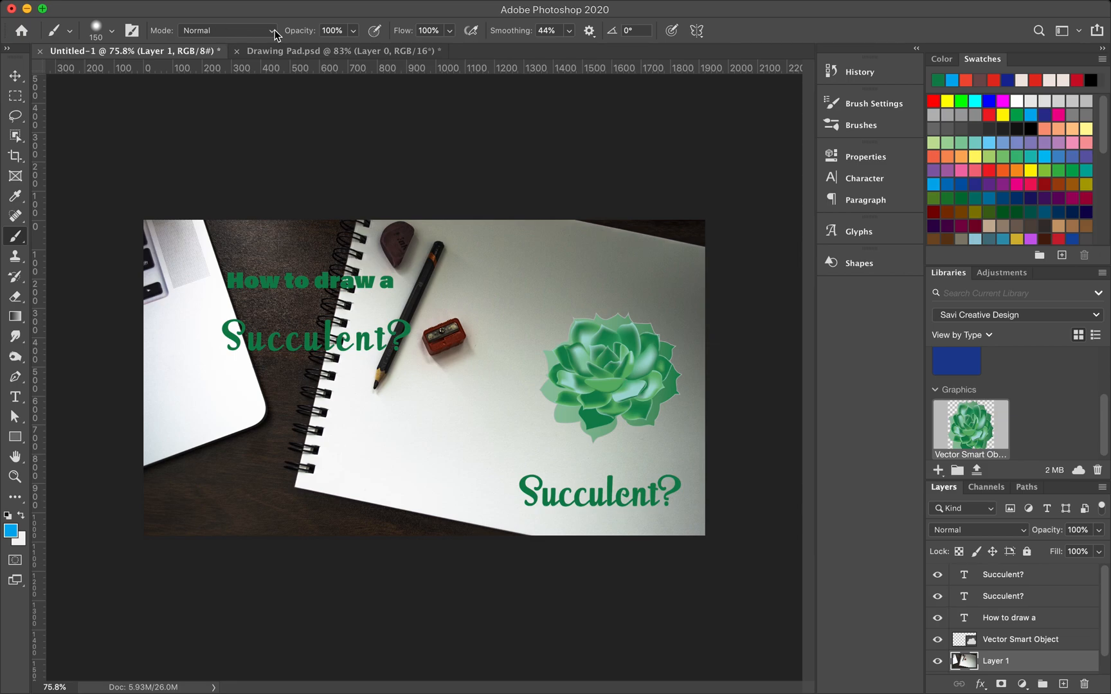
click(133, 33)
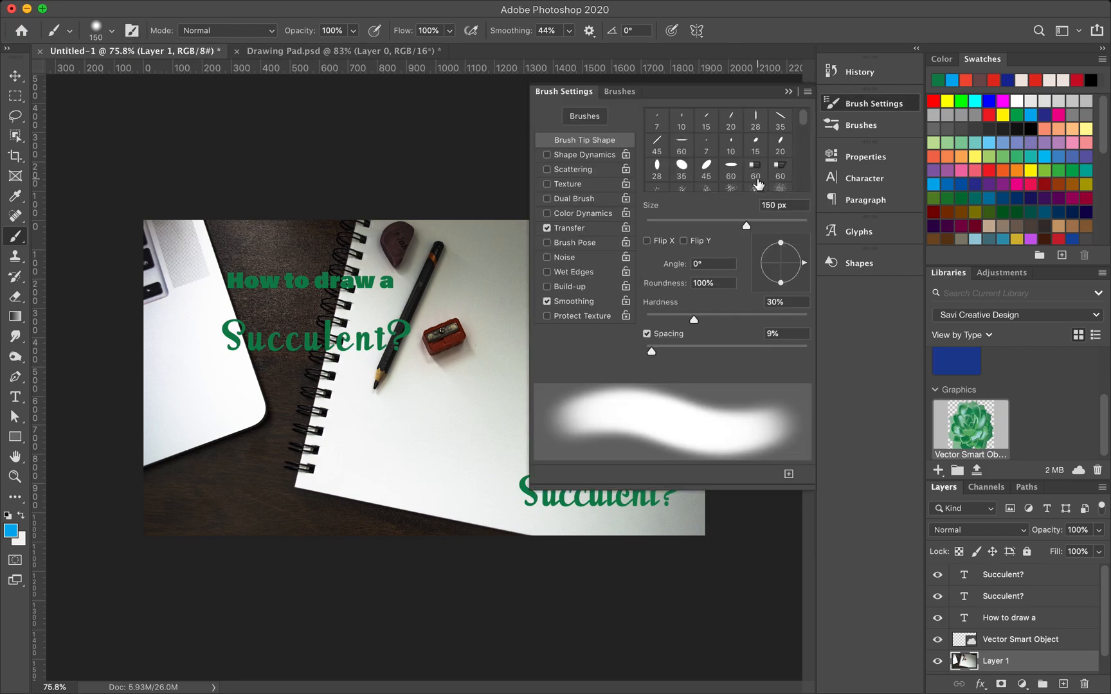
scroll(803, 122, down, 10)
mouse_move(804, 127)
mouse_down()
mouse_move(804, 169)
mouse_move(801, 149)
mouse_up()
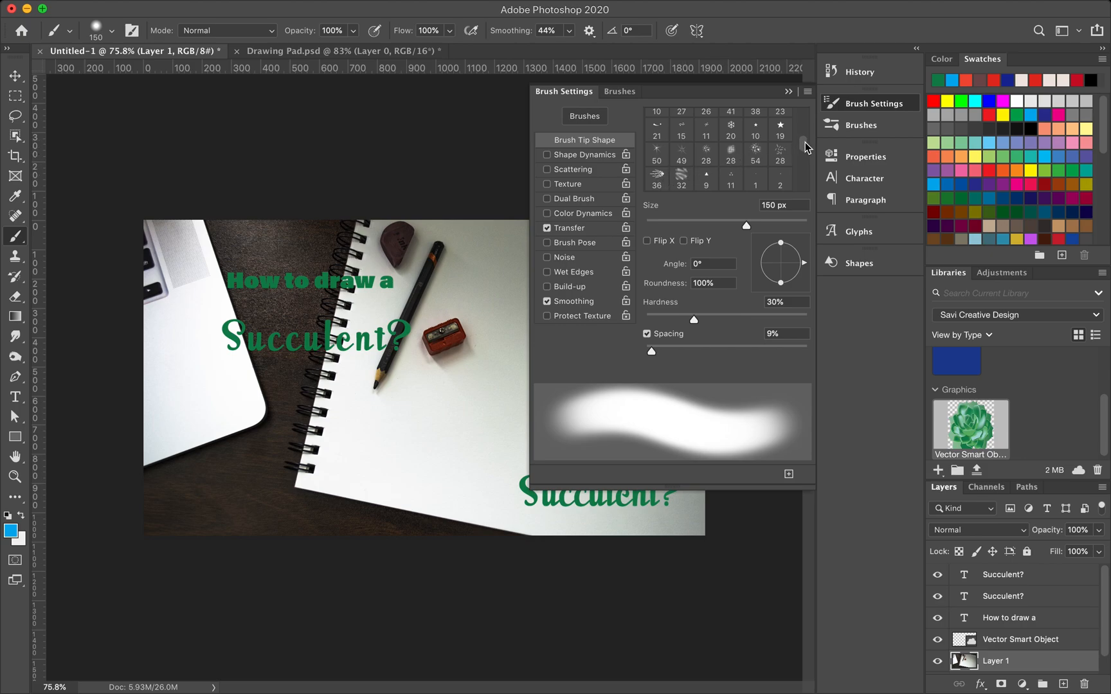
drag(806, 147, 806, 145)
click(756, 153)
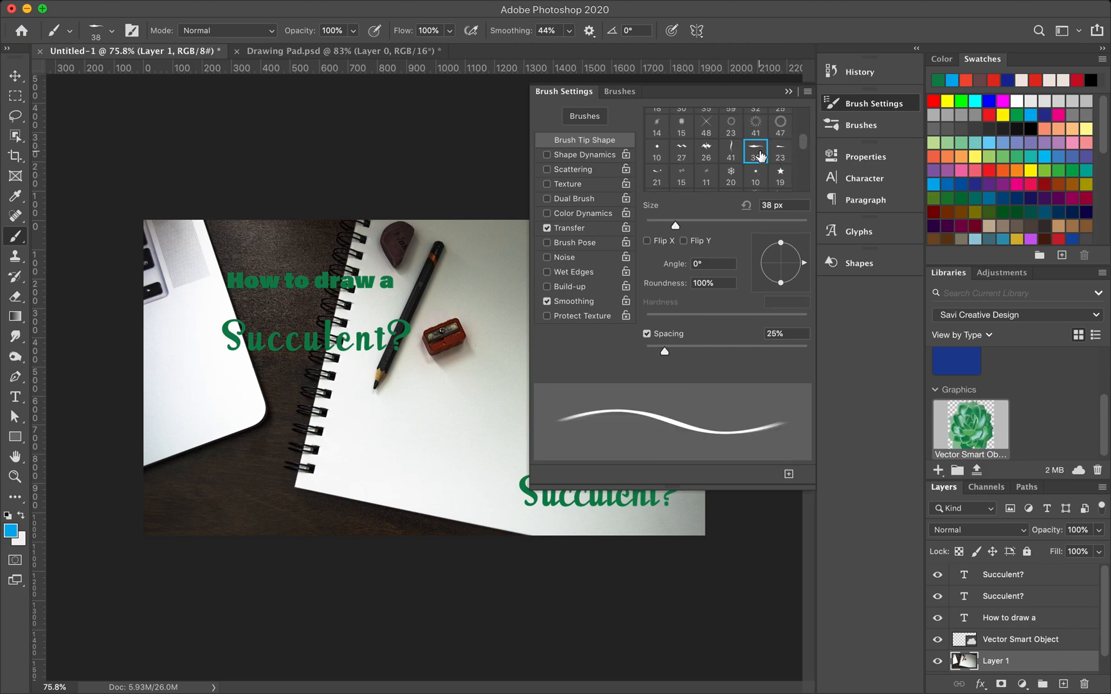
drag(683, 230, 737, 229)
mouse_move(665, 354)
mouse_down()
mouse_move(744, 351)
mouse_move(657, 350)
mouse_move(699, 348)
mouse_move(681, 350)
mouse_up()
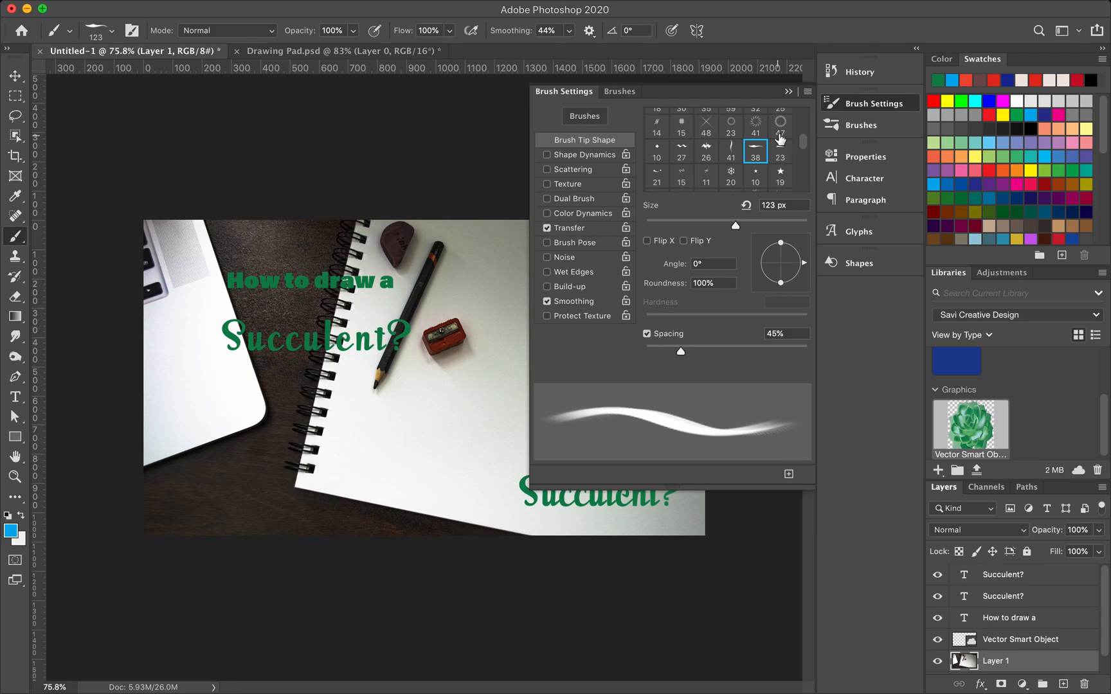
Try blue strokes with the tapered brush across the upper "Succulent?" line, undoing each one
click(790, 92)
drag(207, 336, 521, 343)
key(super+z)
mouse_move(200, 339)
mouse_down()
mouse_move(399, 318)
mouse_move(461, 329)
mouse_up()
key(super+z)
mouse_move(176, 373)
mouse_down()
mouse_move(272, 353)
mouse_move(427, 351)
mouse_move(193, 382)
mouse_move(290, 338)
mouse_move(463, 343)
mouse_up()
key(super+z)
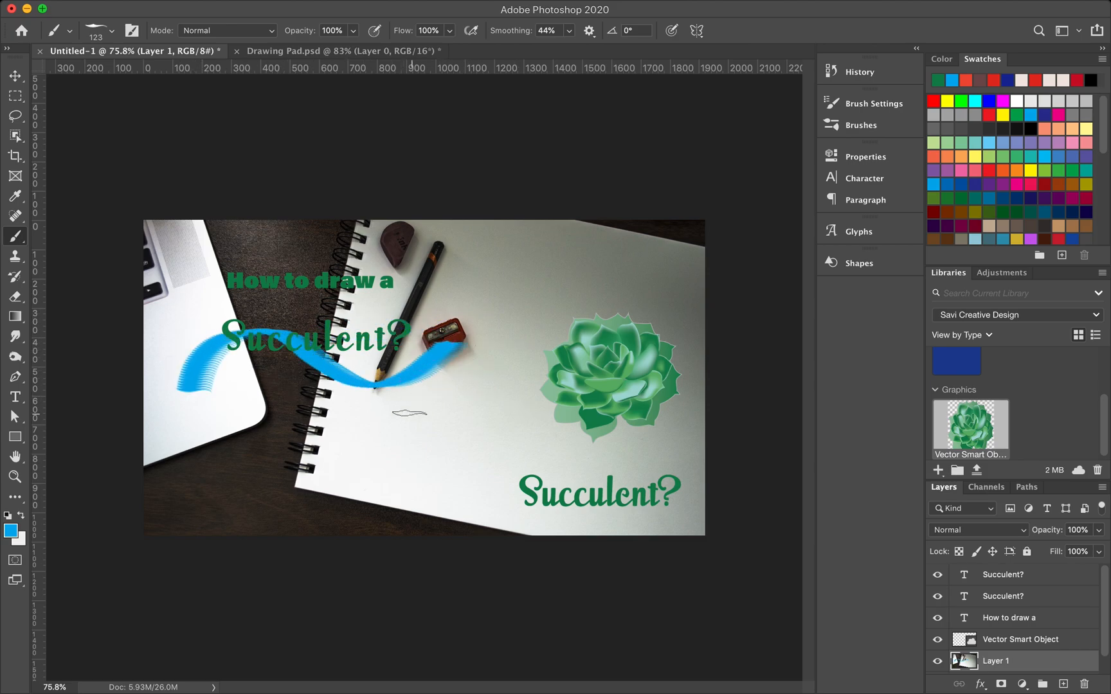
key(super+z)
Enlarge the brush to 500 px and test it with strokes behind the upper "Succulent?" line, undoing them
key(bracketright)
key(bracketright)
key(bracketright)
key(bracketright)
key(bracketright)
key(bracketright)
key(bracketright)
drag(224, 370, 476, 347)
key(super+z)
mouse_move(225, 360)
mouse_down()
mouse_move(267, 326)
mouse_move(328, 321)
mouse_move(457, 341)
mouse_up()
key(super+z)
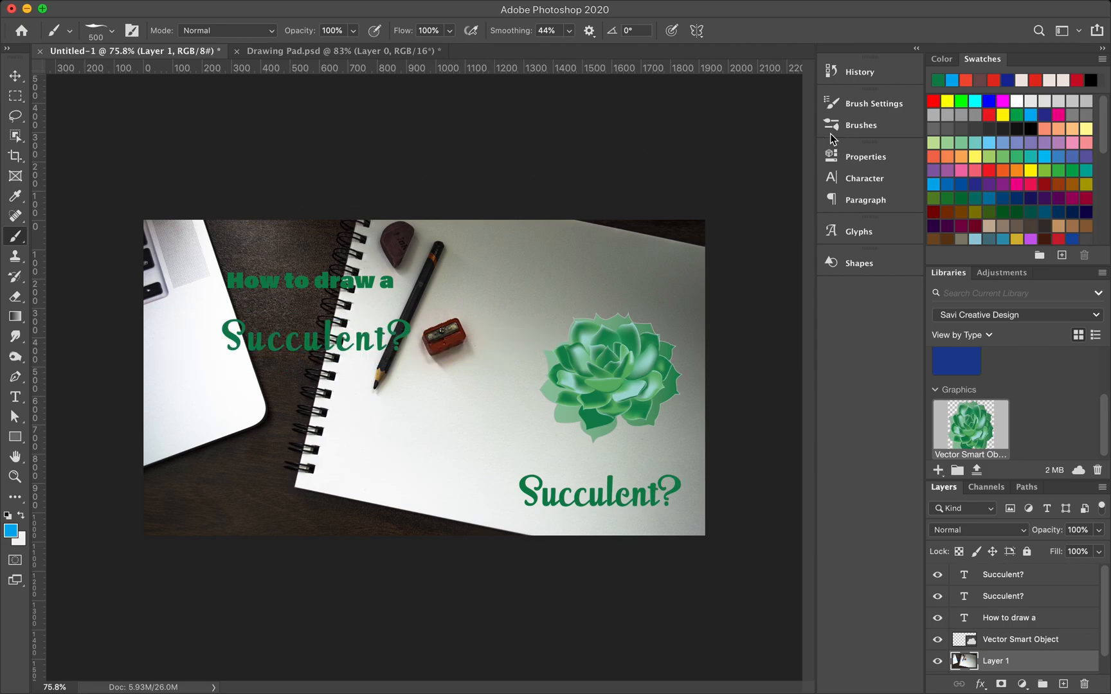
Reduce the spacing of the 500 px brush tip and test blue strokes behind "Succulent?", undoing them
click(861, 125)
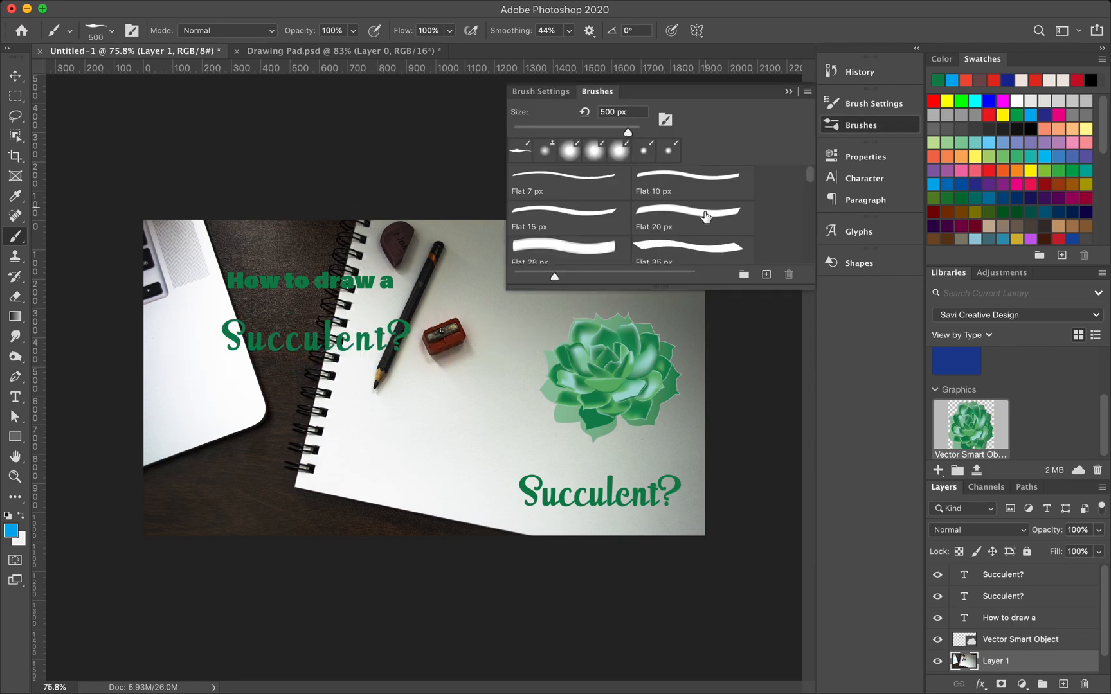
click(555, 93)
drag(686, 355, 662, 356)
click(788, 92)
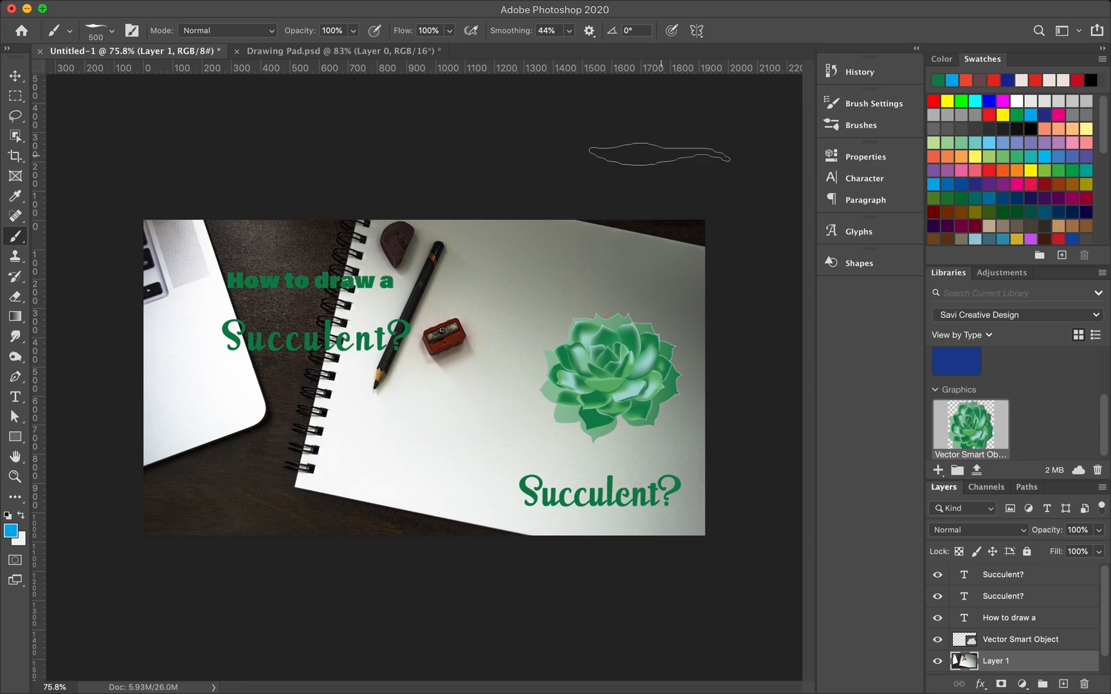
mouse_move(222, 357)
mouse_down()
mouse_move(270, 342)
mouse_move(469, 340)
mouse_up()
key(super+z)
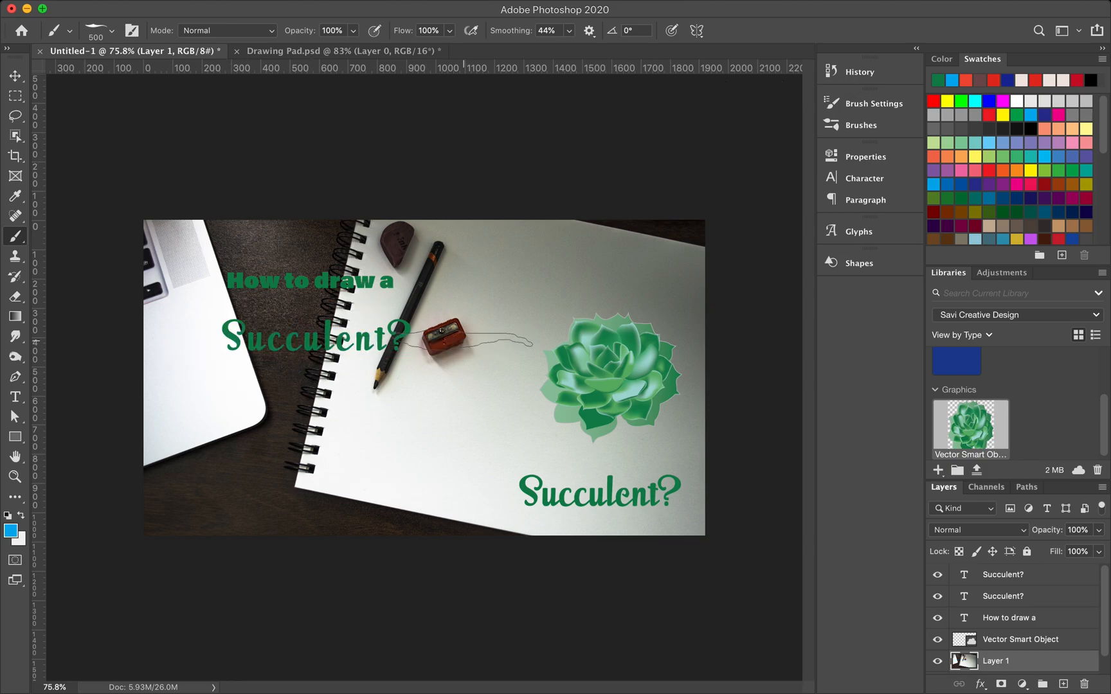
drag(193, 337, 466, 341)
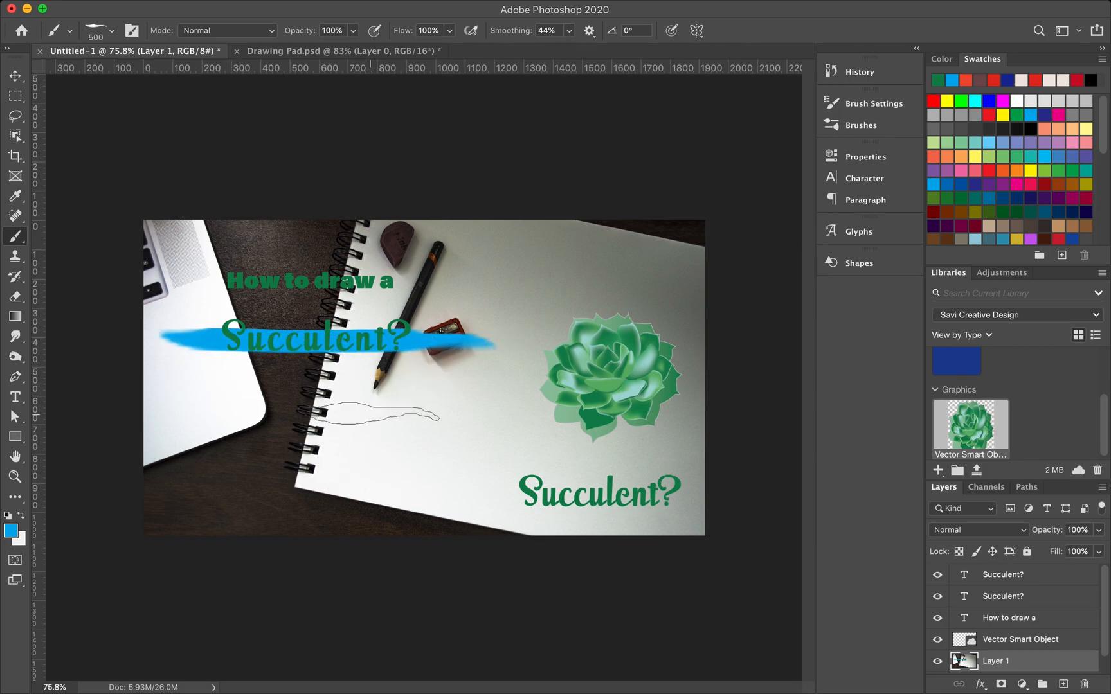
key(super+z)
Set the foreground color to black
click(12, 532)
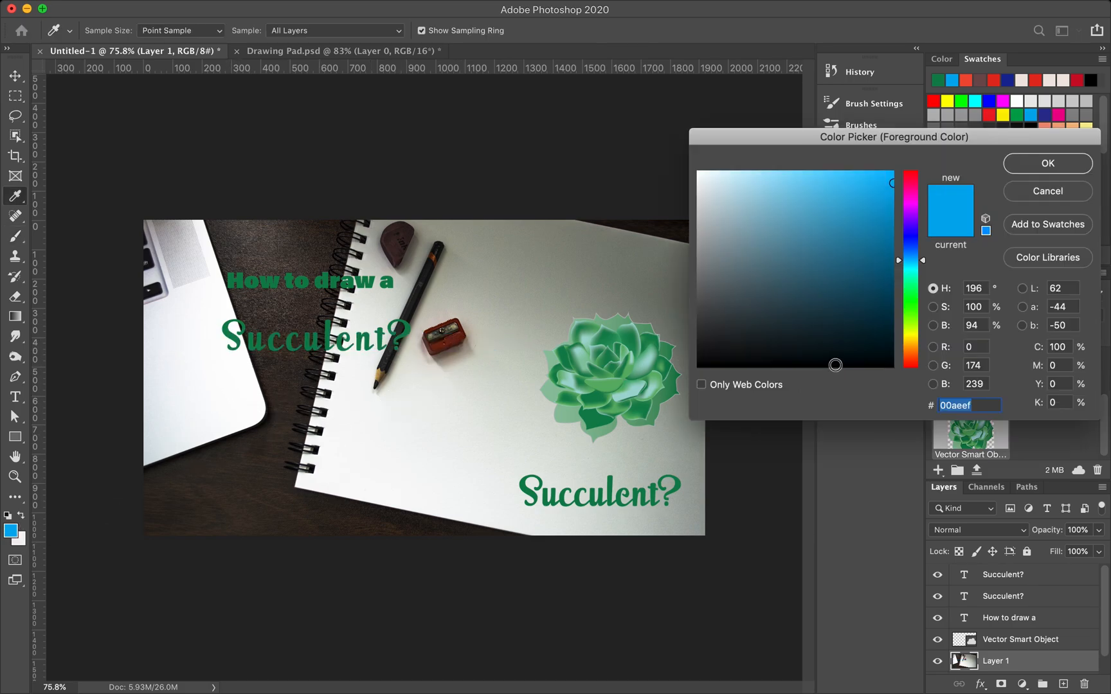
click(706, 363)
click(1047, 163)
Try several black brush strokes behind the upper "Succulent?" line, undoing each one
drag(231, 337, 463, 334)
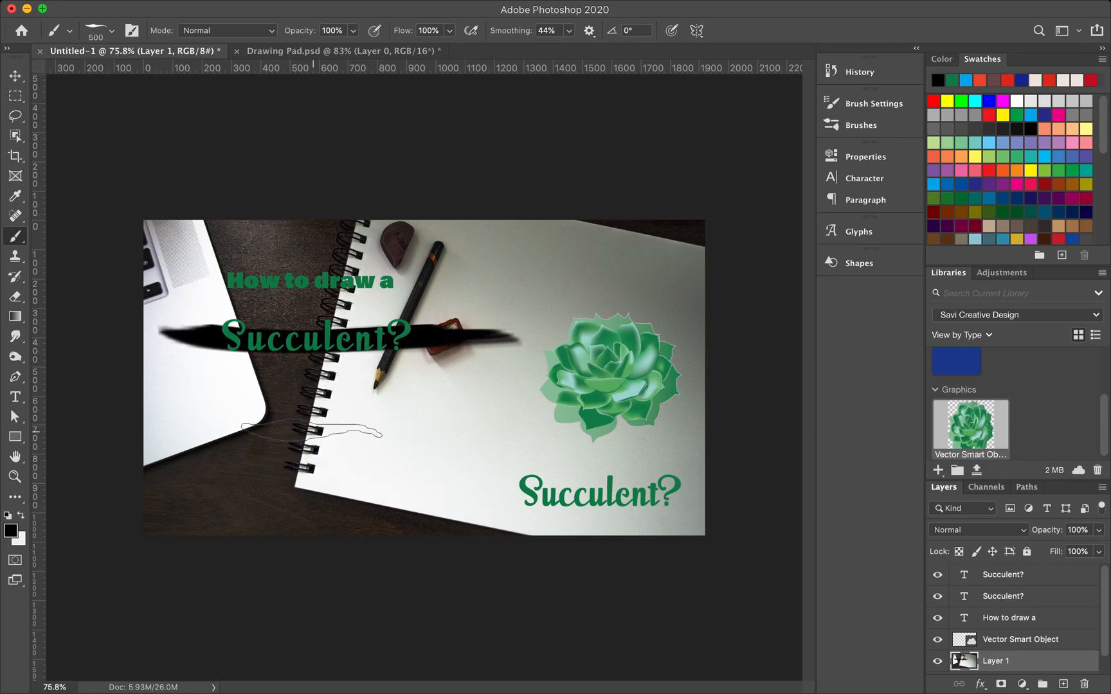
key(ctrl+z)
mouse_move(217, 376)
mouse_down()
mouse_move(205, 350)
mouse_move(469, 322)
mouse_up()
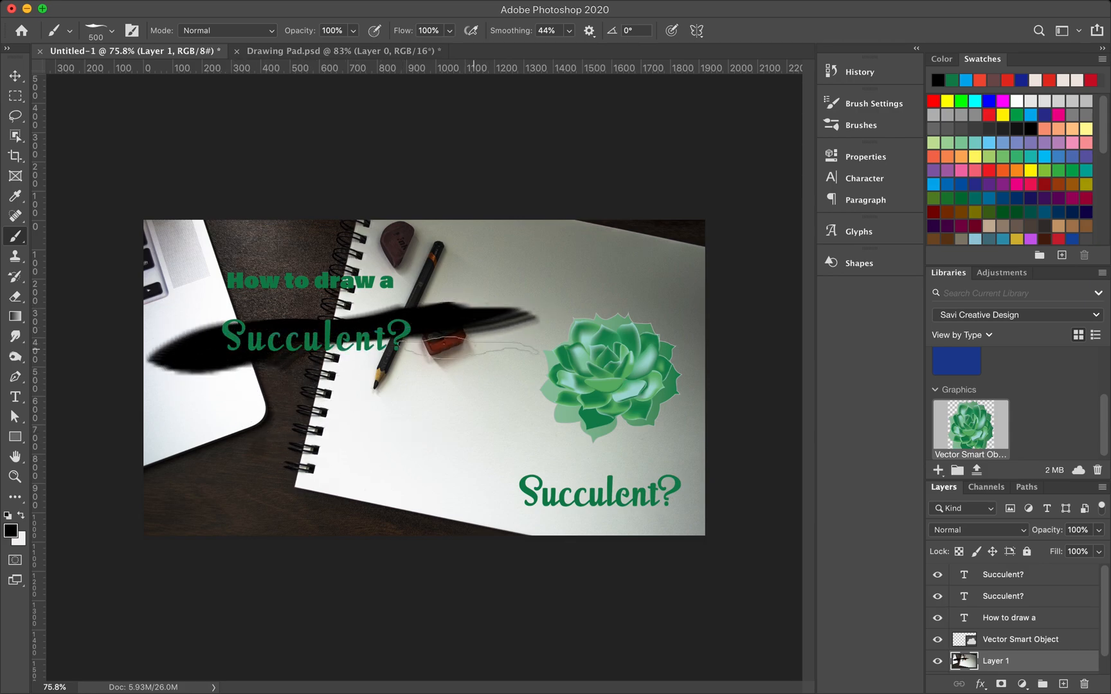
key(ctrl+z)
mouse_move(235, 323)
mouse_down()
mouse_move(302, 356)
mouse_move(479, 312)
mouse_up()
key(ctrl+z)
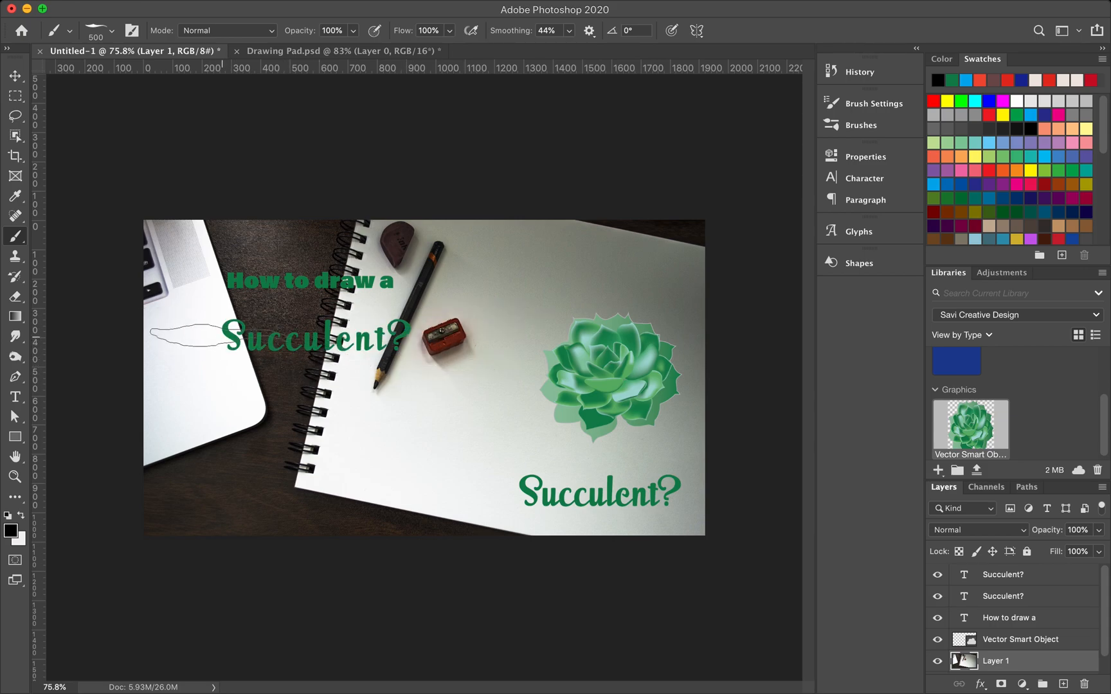
drag(199, 327, 460, 325)
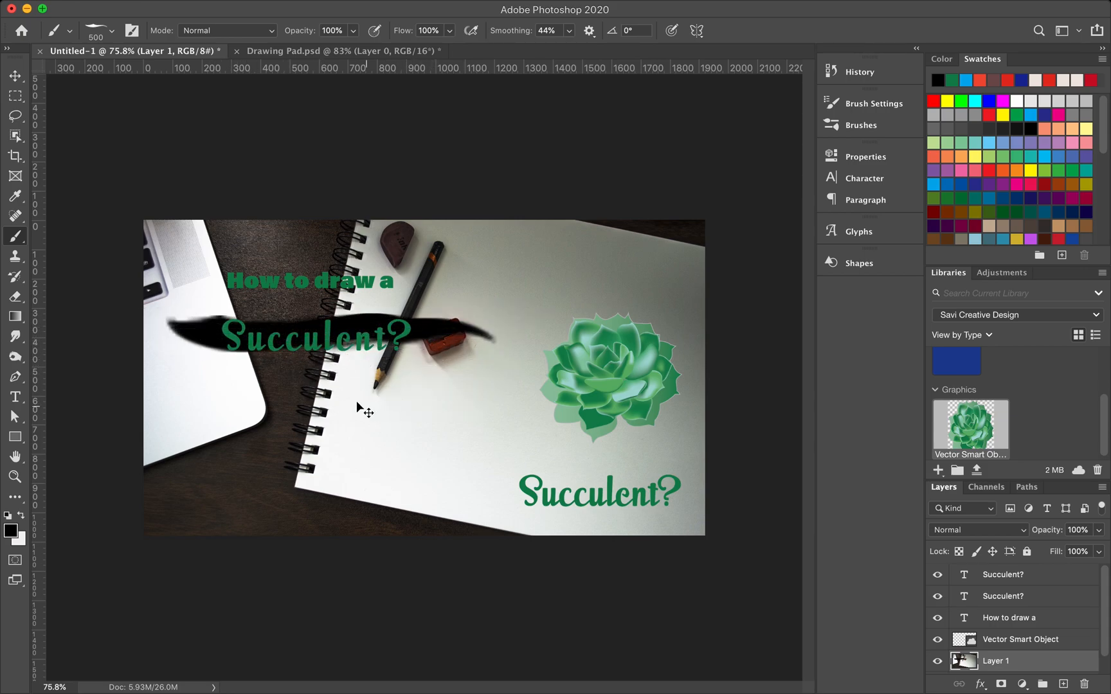
key(ctrl+z)
mouse_move(250, 325)
mouse_down()
mouse_move(282, 341)
mouse_move(340, 330)
mouse_move(421, 347)
mouse_up()
key(ctrl+z)
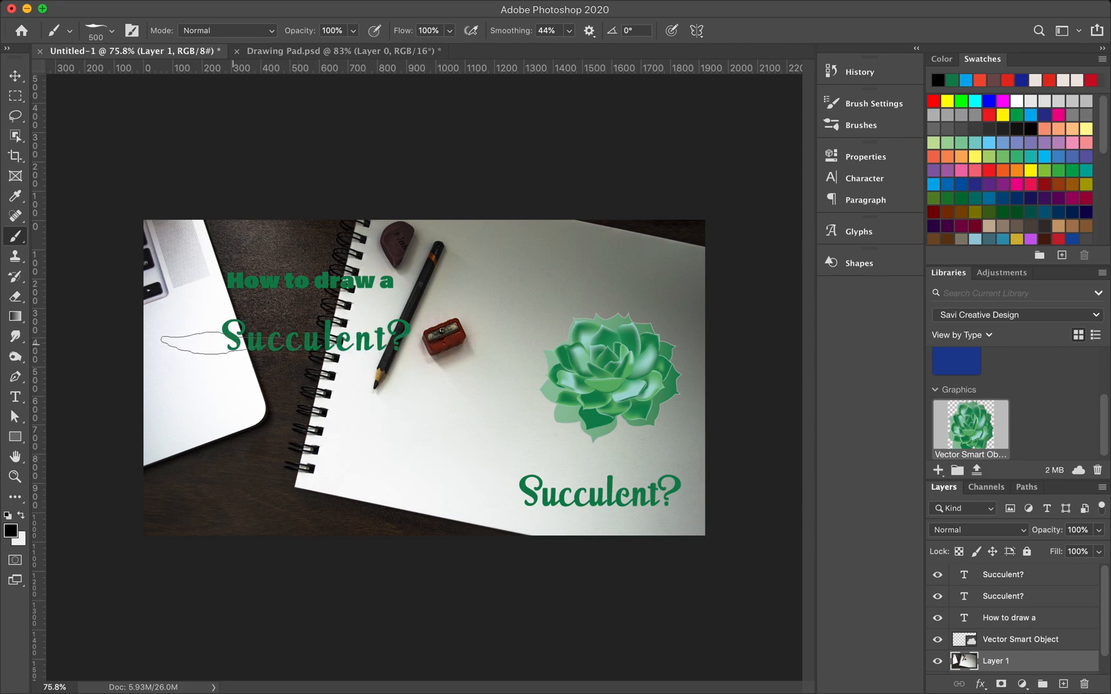
mouse_move(196, 338)
mouse_down()
mouse_move(248, 331)
mouse_move(380, 365)
mouse_up()
key(ctrl+z)
drag(270, 344, 476, 368)
key(ctrl+z)
mouse_move(205, 363)
mouse_down()
mouse_move(288, 334)
mouse_move(395, 367)
mouse_up()
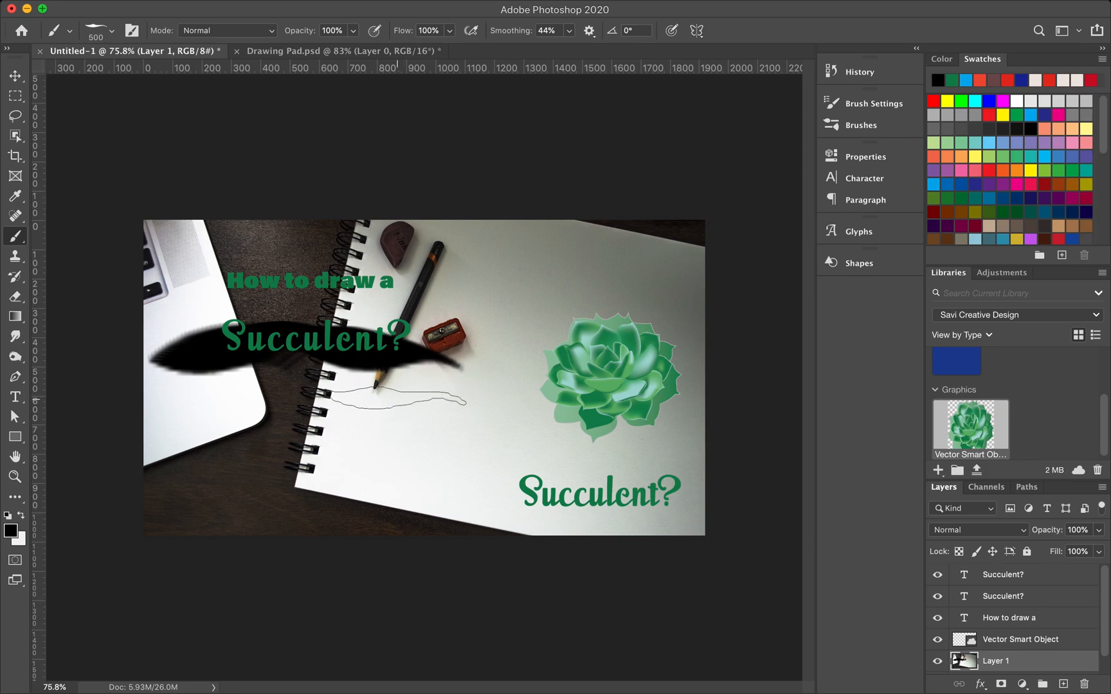
key(ctrl+z)
mouse_move(212, 350)
mouse_down()
mouse_move(226, 333)
mouse_move(283, 331)
mouse_move(347, 336)
mouse_move(363, 355)
mouse_move(401, 362)
mouse_up()
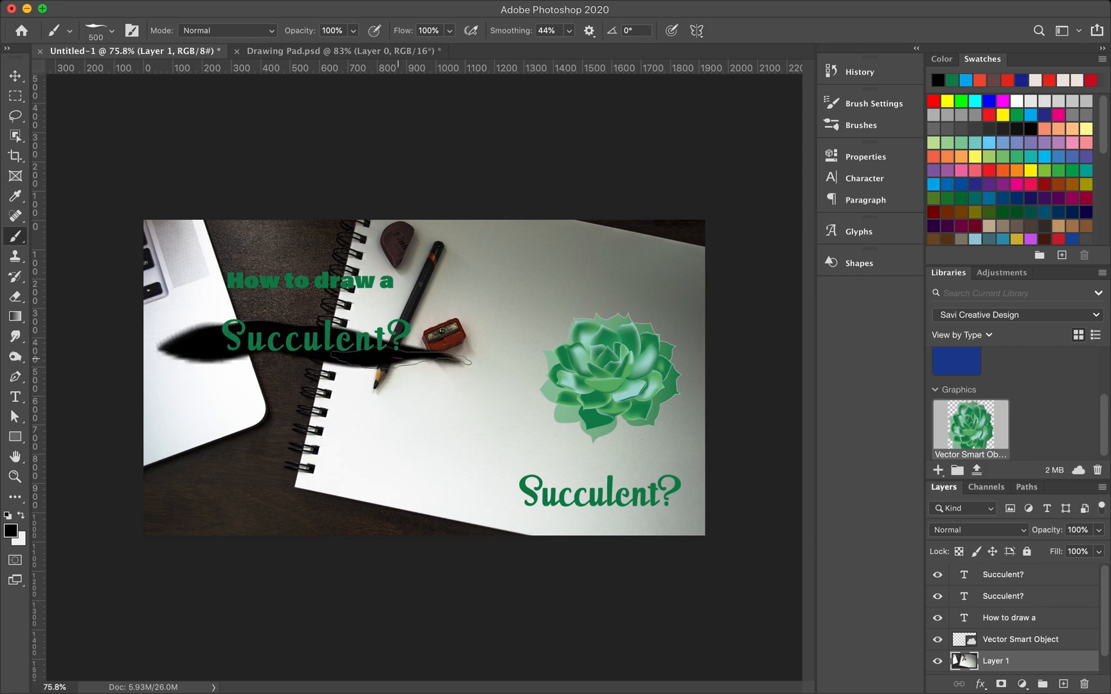
key(ctrl+z)
Paint a wide, nearly horizontal black brush stroke on Layer 1 behind the upper "Succulent?" line
mouse_move(212, 350)
mouse_down()
mouse_move(266, 336)
mouse_move(415, 348)
mouse_up()
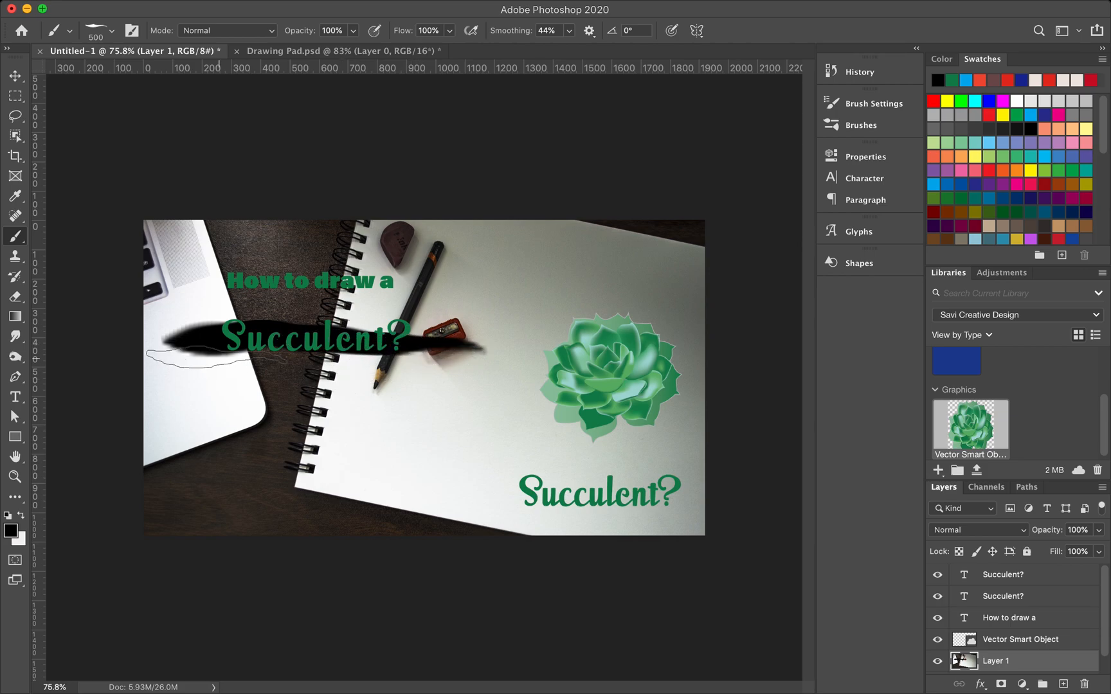
scroll(284, 340, up, 6)
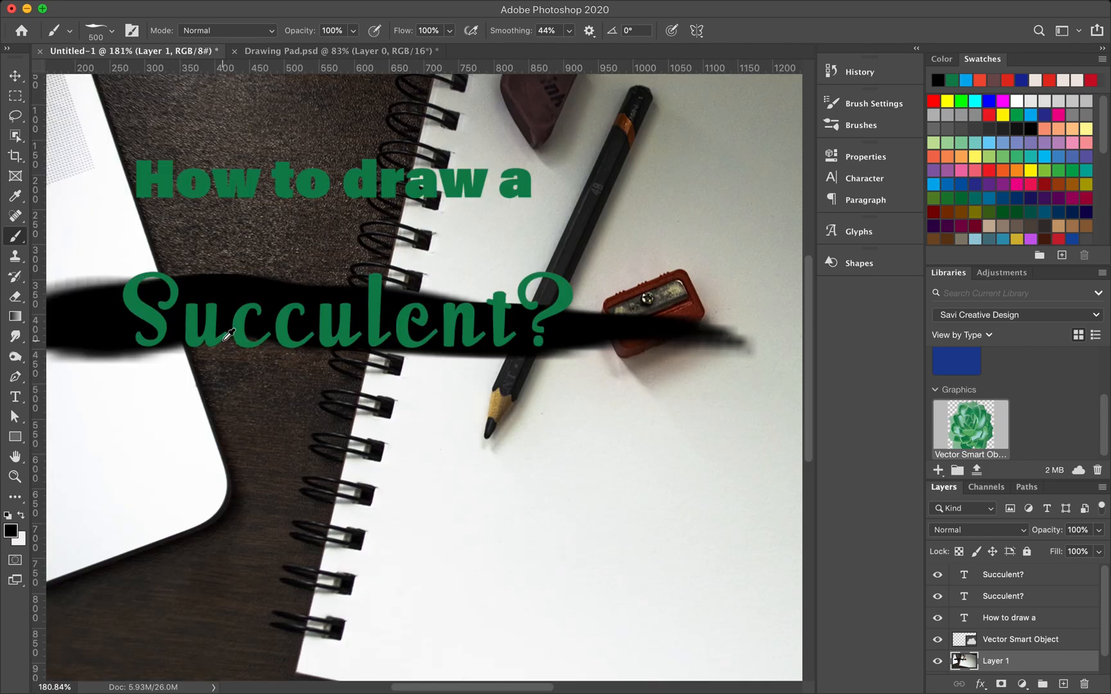
scroll(224, 343, right, 5)
scroll(224, 343, down, 6)
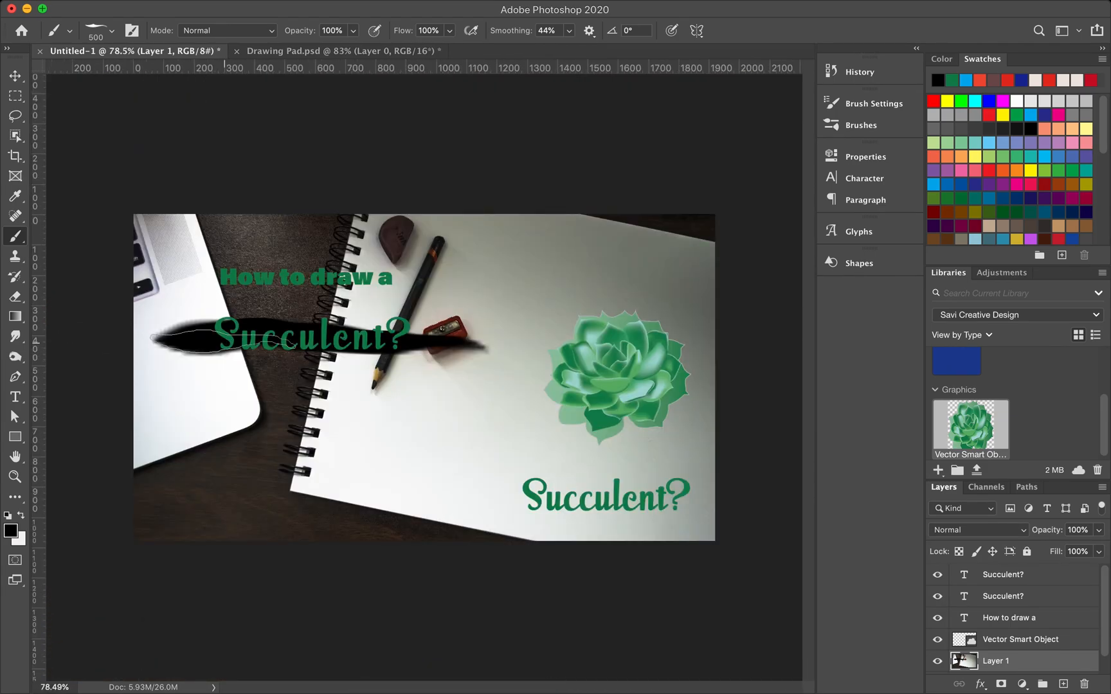
Draw a rectangle shape about 697 by 146 px around the "How to draw a" line
click(22, 78)
click(17, 438)
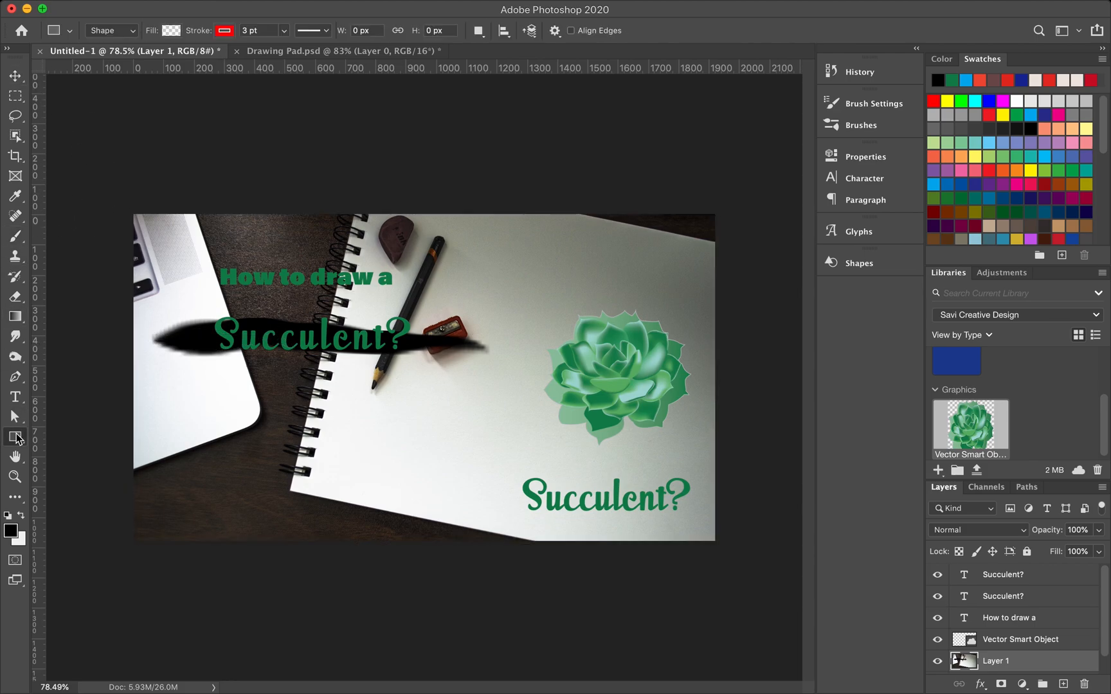
drag(198, 255, 408, 299)
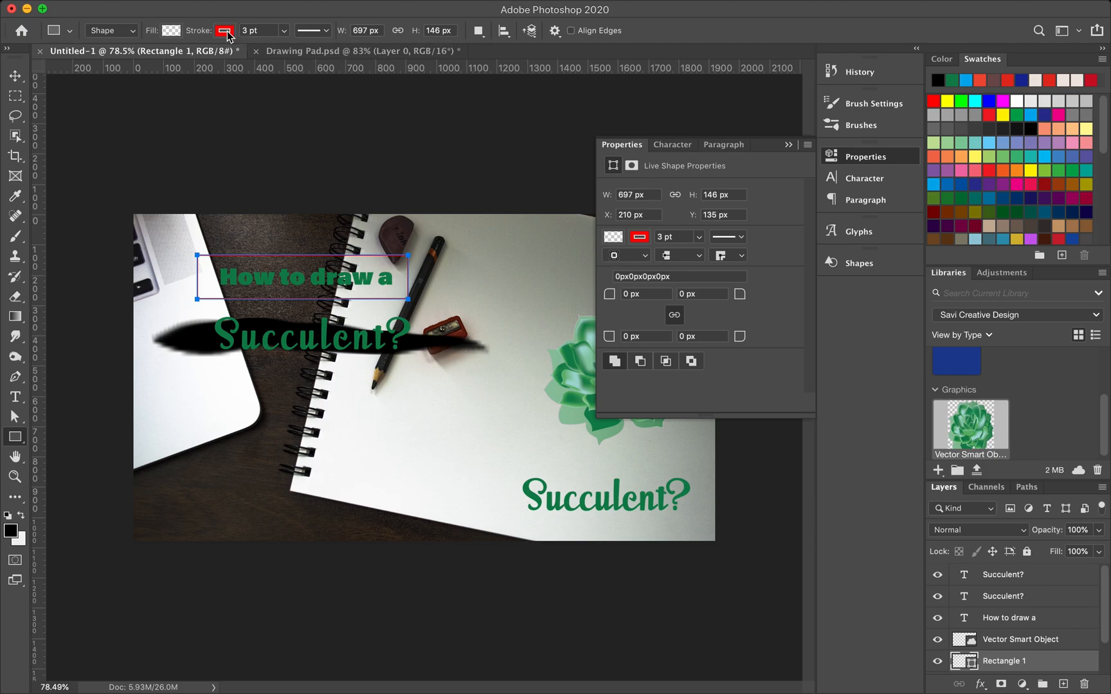
Fill the rectangle behind "How to draw a" with a solid near-black swatch
click(225, 31)
click(171, 30)
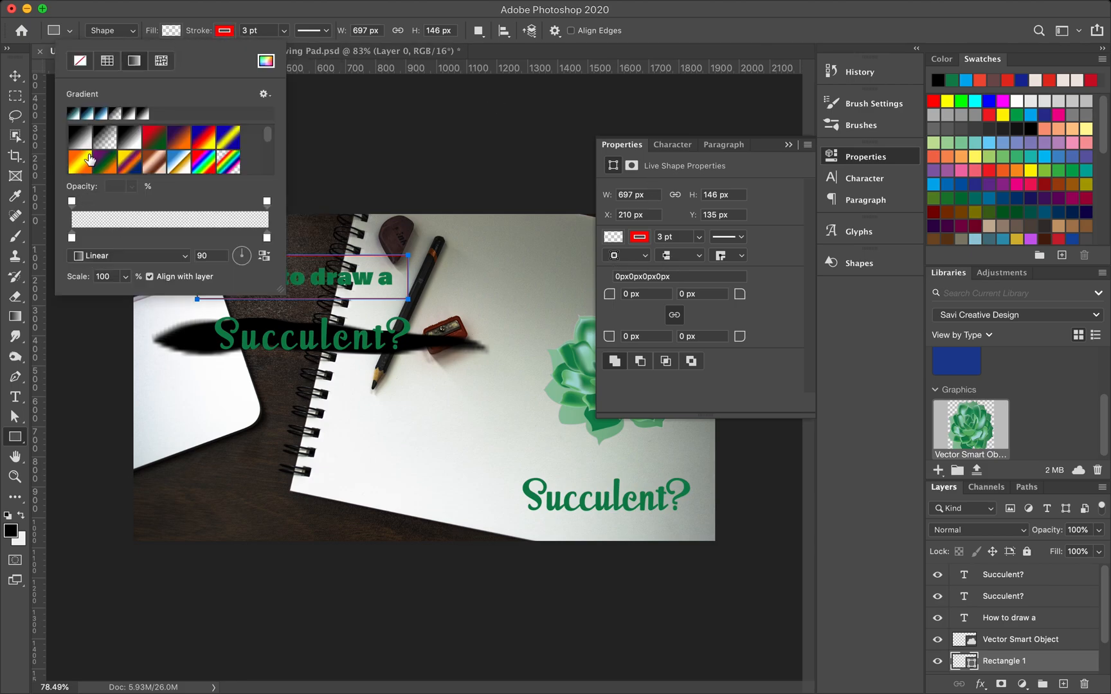
click(114, 60)
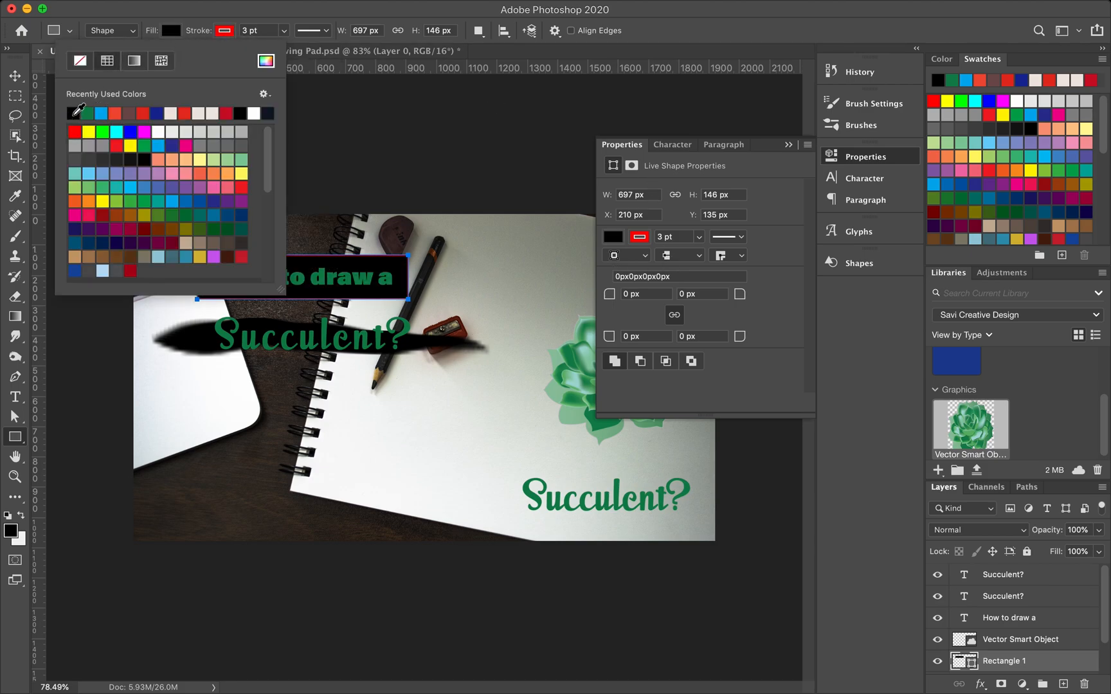
click(130, 159)
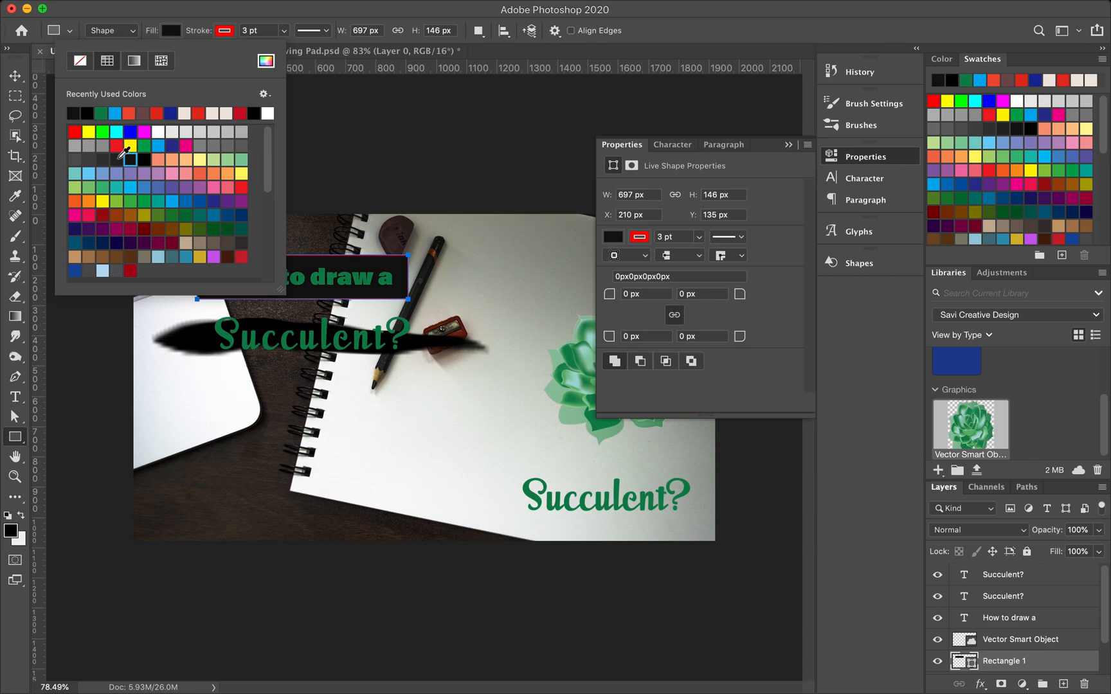
Try near-black and dark green fills on the rectangle behind "How to draw a", settling on a dark grey swatch
click(127, 155)
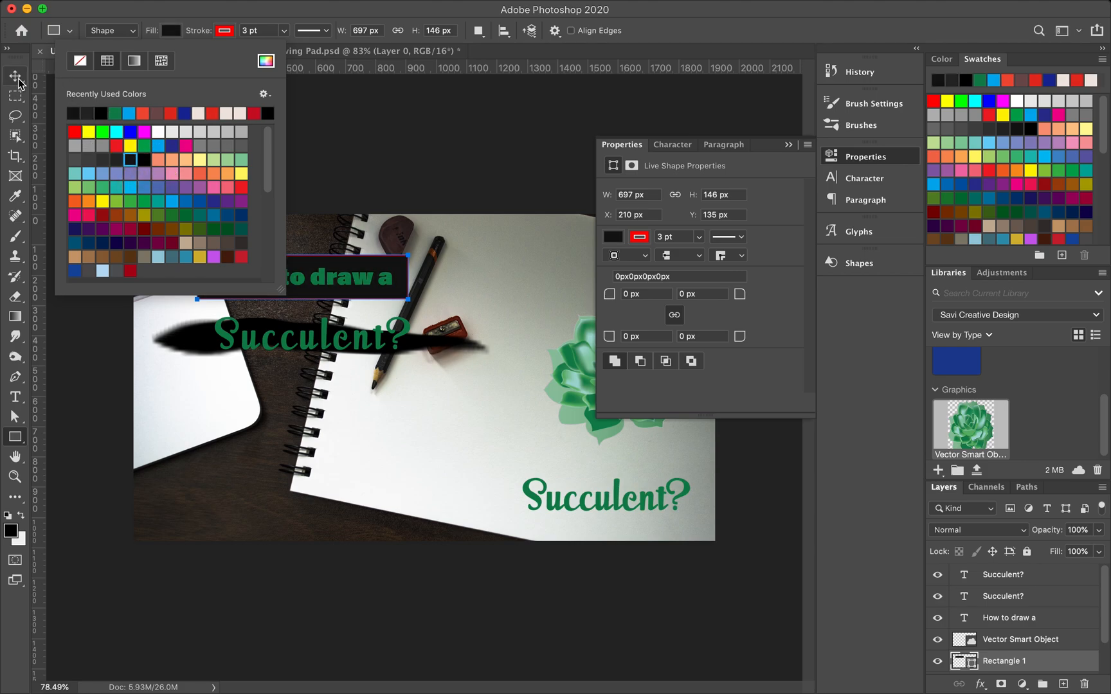
click(226, 227)
scroll(226, 223, down, 3)
scroll(248, 214, up, 2)
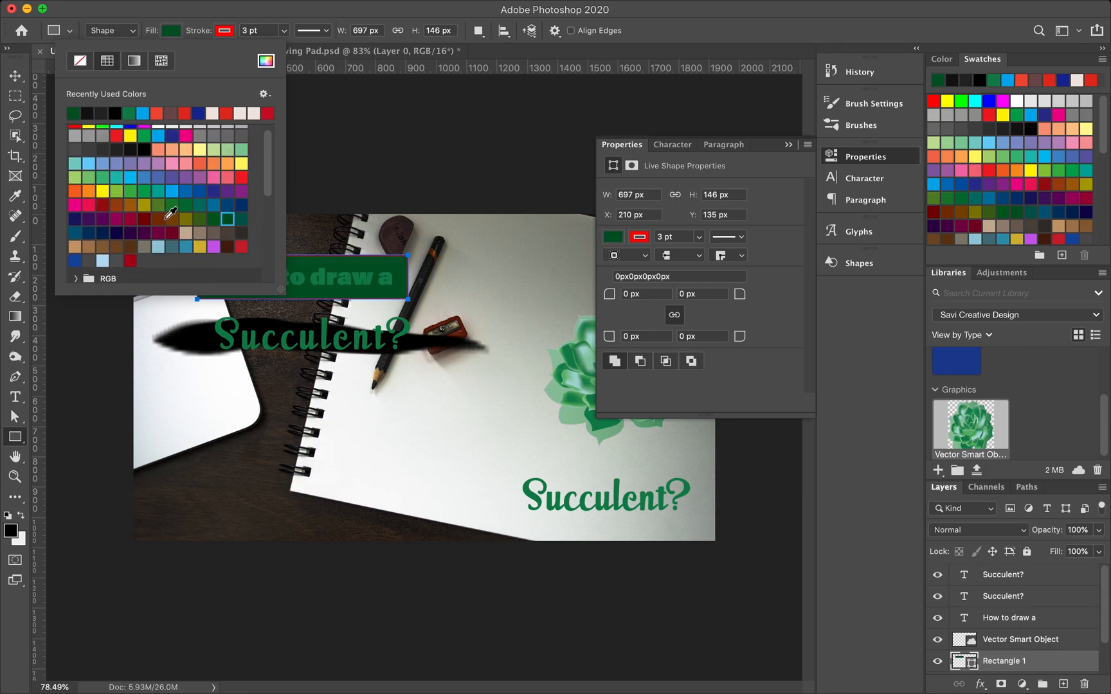
scroll(170, 213, up, 1)
click(117, 158)
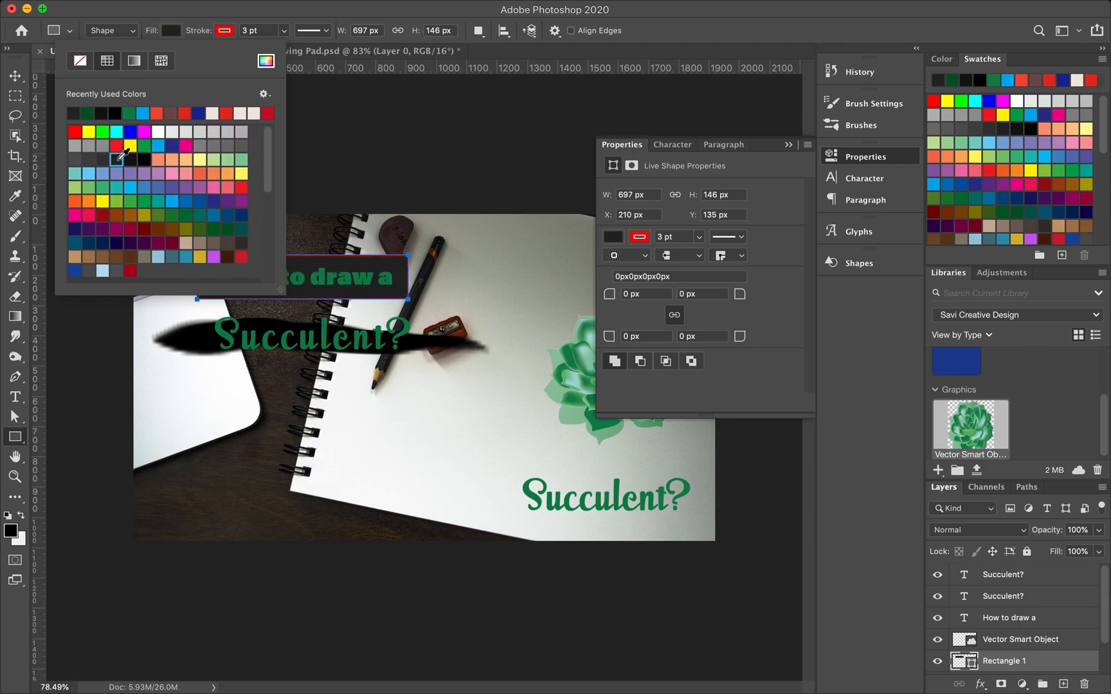
click(16, 76)
click(280, 148)
click(370, 253)
click(371, 264)
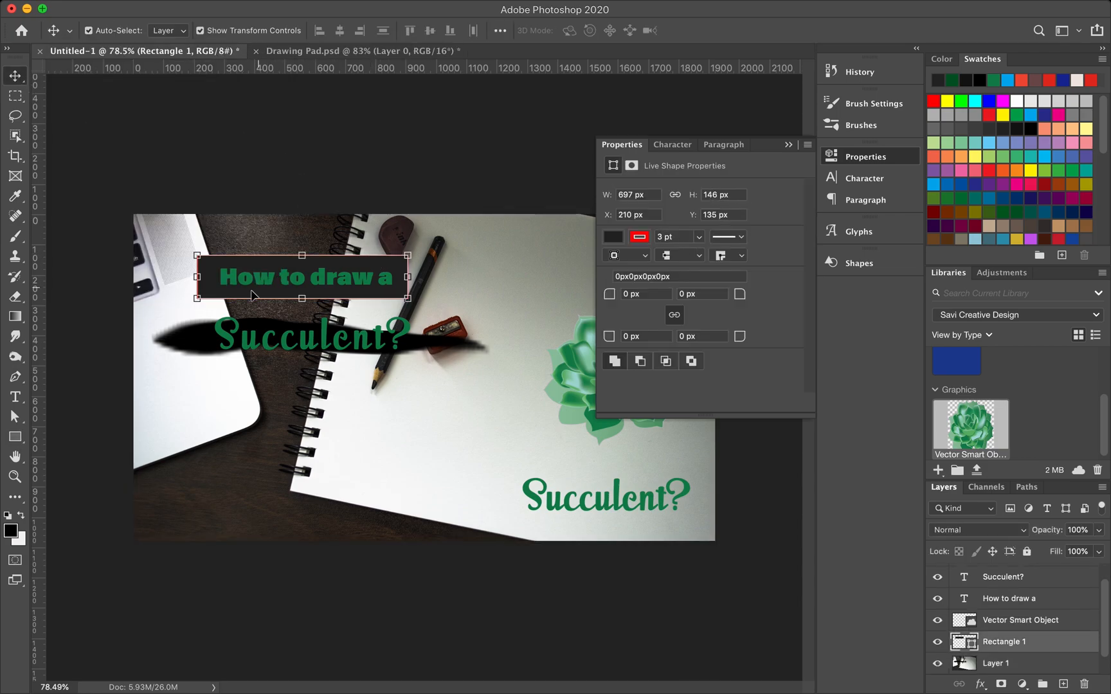
Remove the red stroke from the rectangle behind "How to draw a"
click(16, 438)
click(224, 32)
click(136, 61)
click(16, 77)
click(127, 258)
Scale the rectangle behind "How to draw a" proportionally to 90.47%, about 631 by 132 px
click(383, 259)
drag(302, 255, 303, 259)
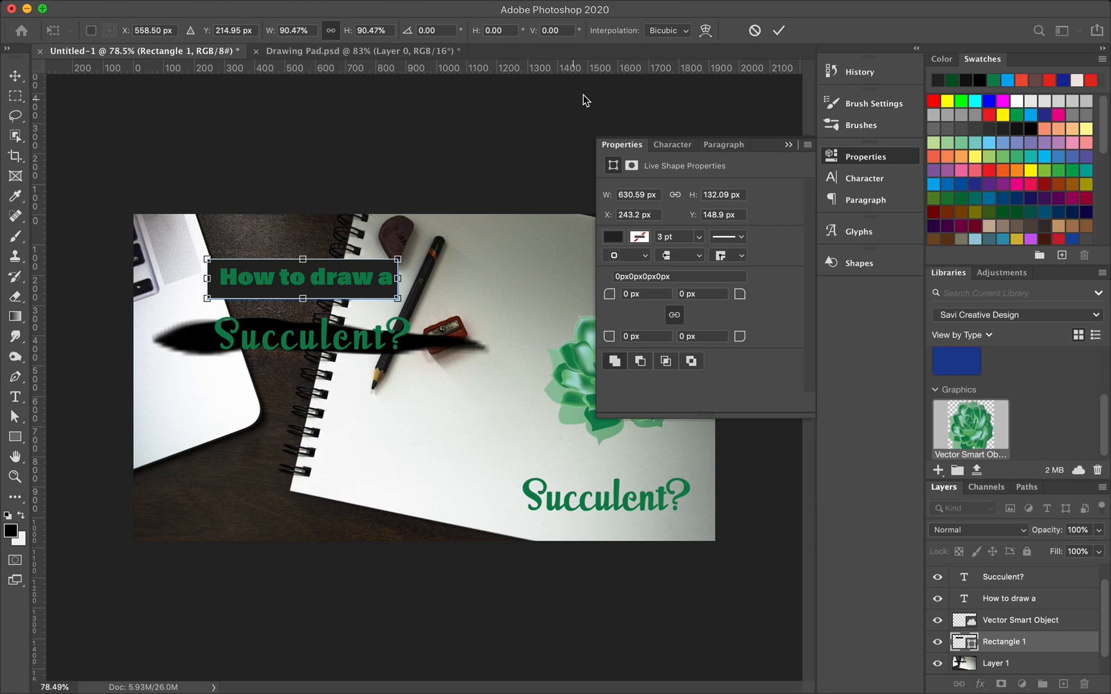
click(778, 30)
click(788, 144)
click(703, 161)
click(276, 296)
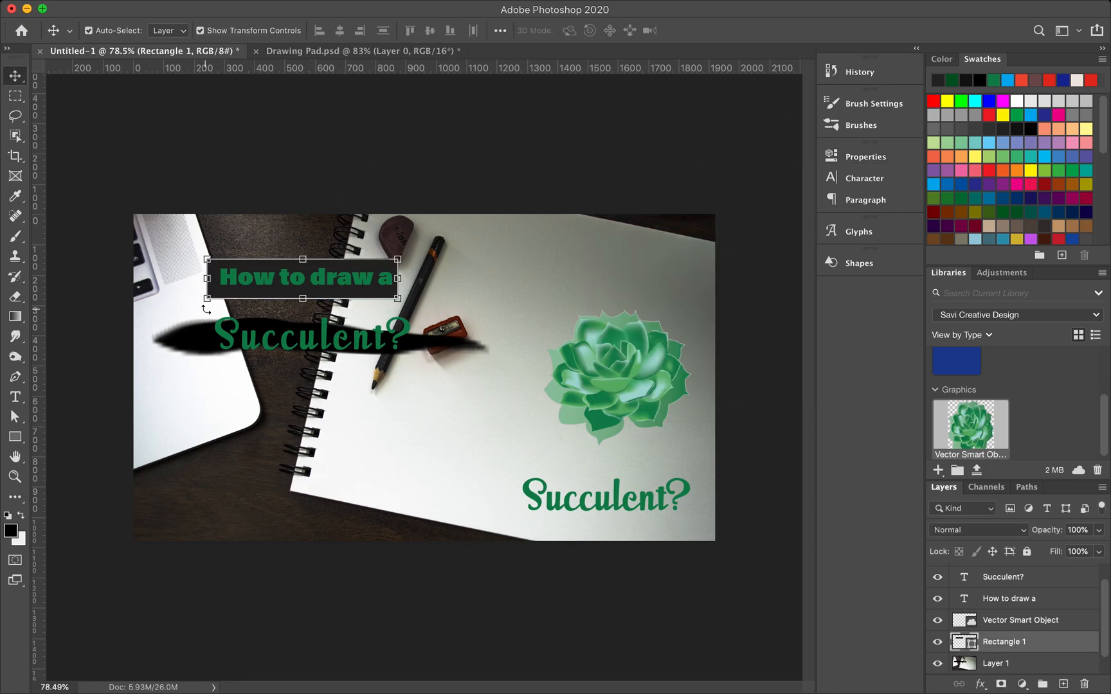
Examine how the title lines, dark rectangle and brush stroke look over the desk photo at different zoom levels
click(422, 396)
click(345, 344)
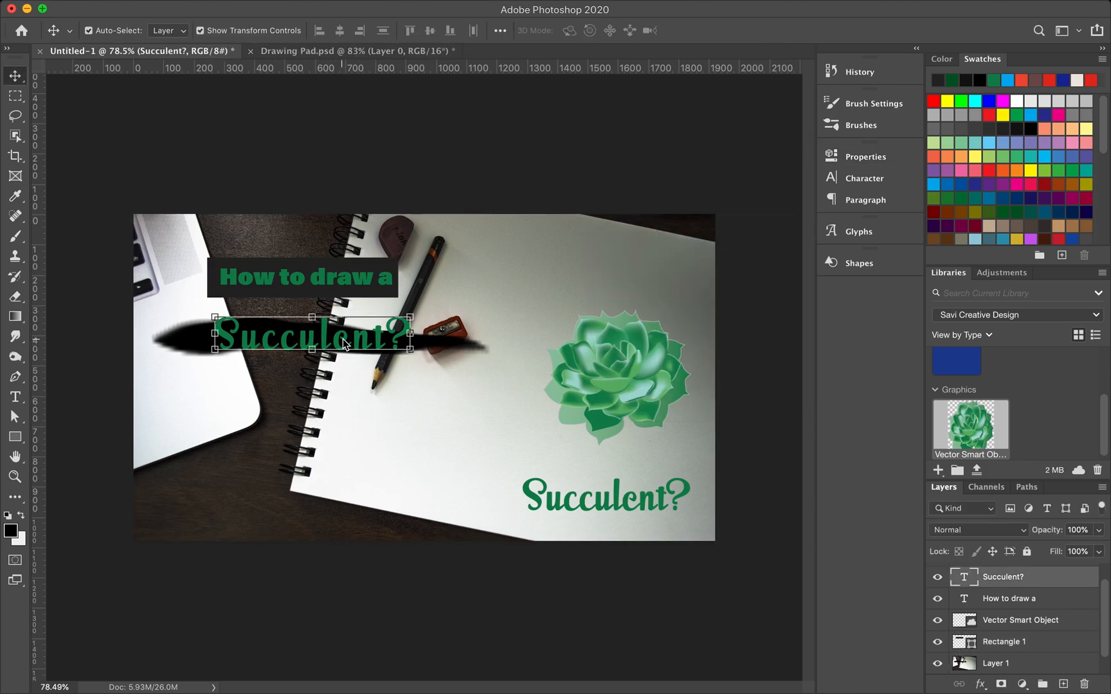
click(486, 480)
click(605, 183)
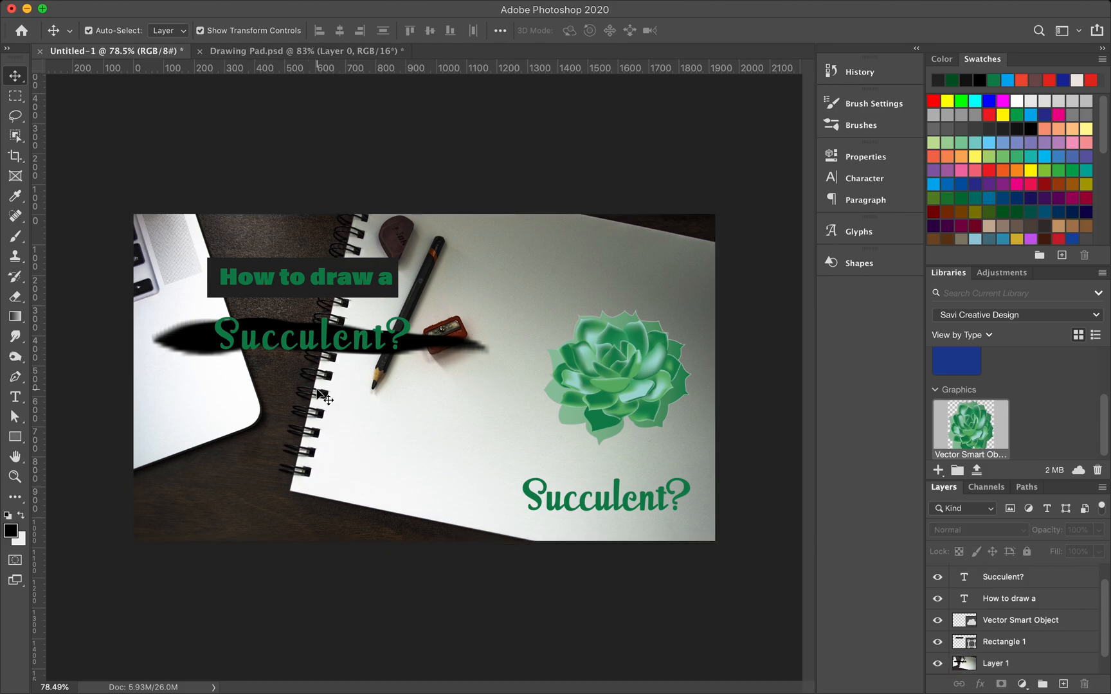
scroll(322, 396, up, 5)
scroll(292, 388, down, 6)
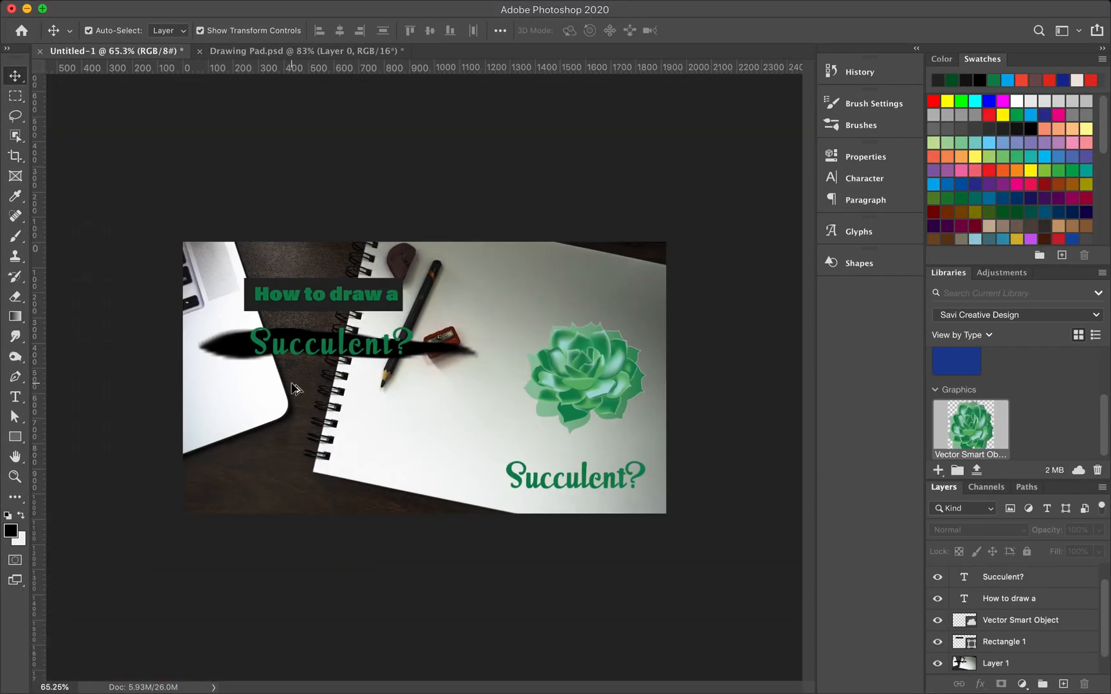
scroll(292, 388, up, 4)
scroll(293, 388, down, 3)
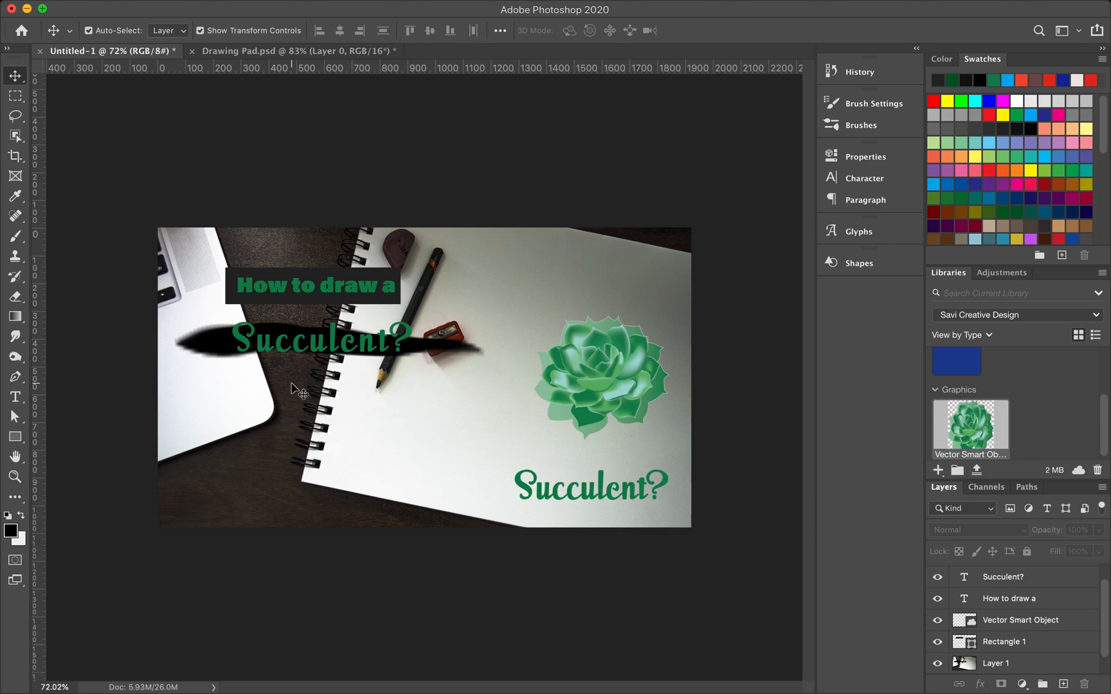
key(super+plus)
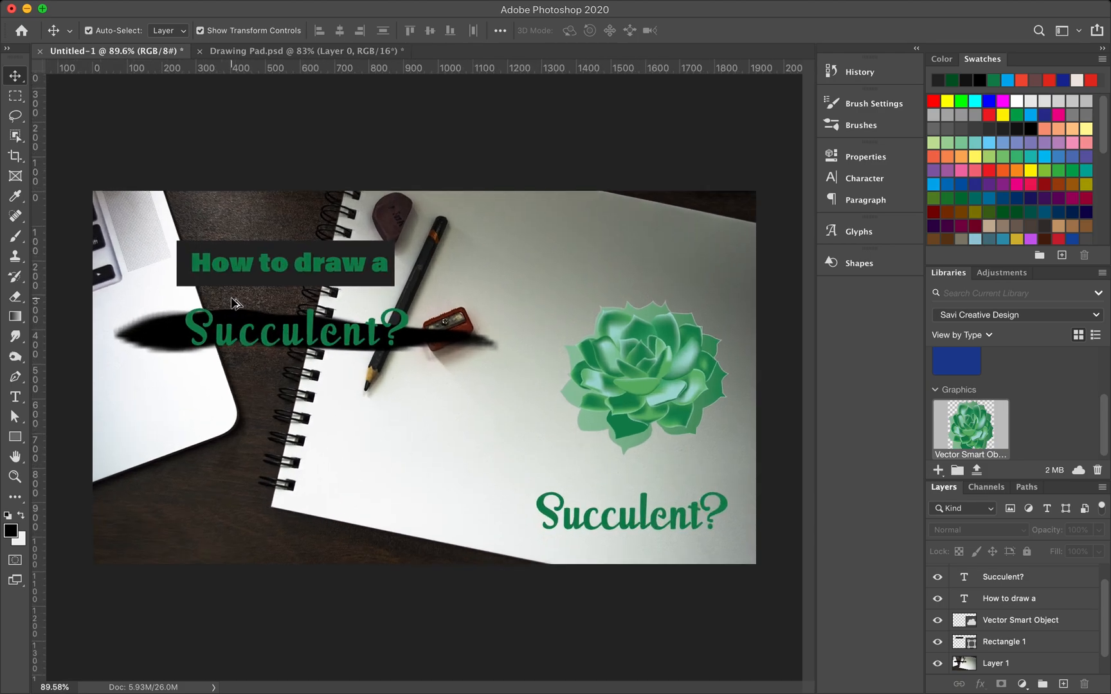
Try to extend the rectangle behind "How to draw a" to the canvas's left edge by scaling it proportionally, and undo the resizing
click(182, 278)
drag(179, 263, 93, 263)
drag(354, 225, 248, 230)
click(15, 438)
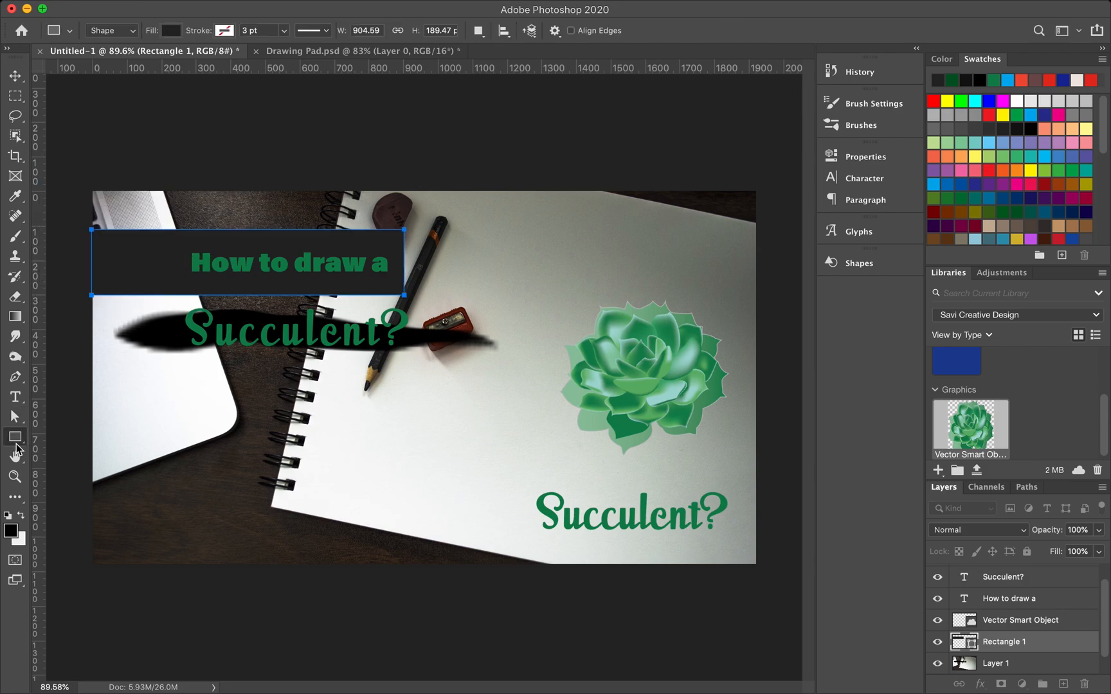
drag(404, 296, 475, 298)
key(super+z)
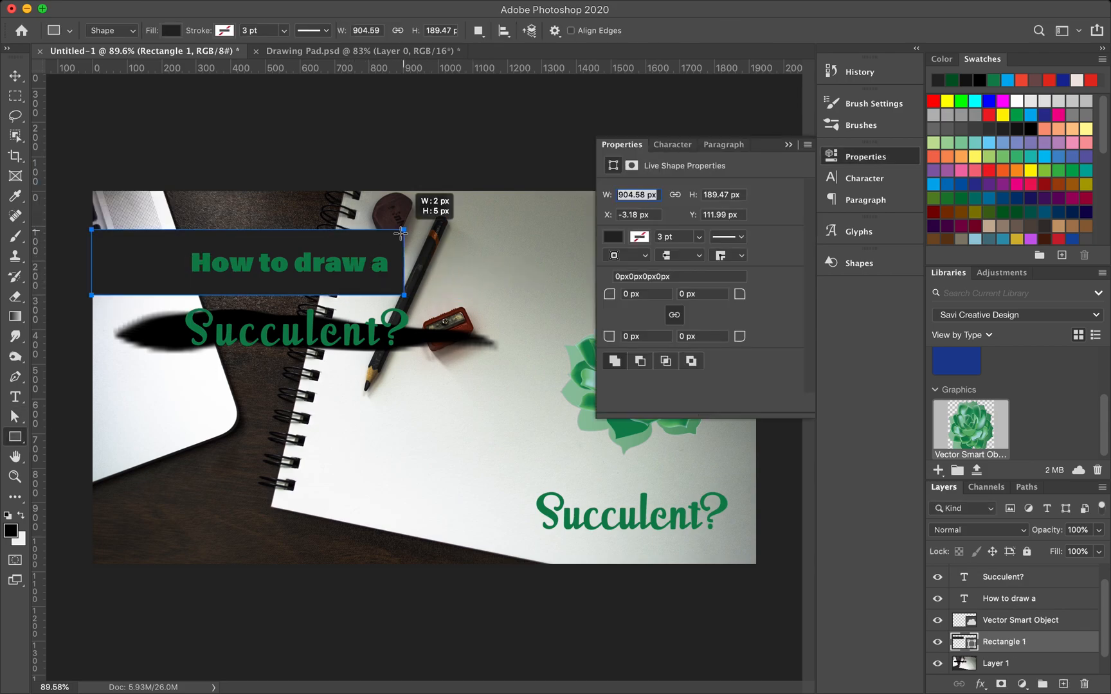
key(a)
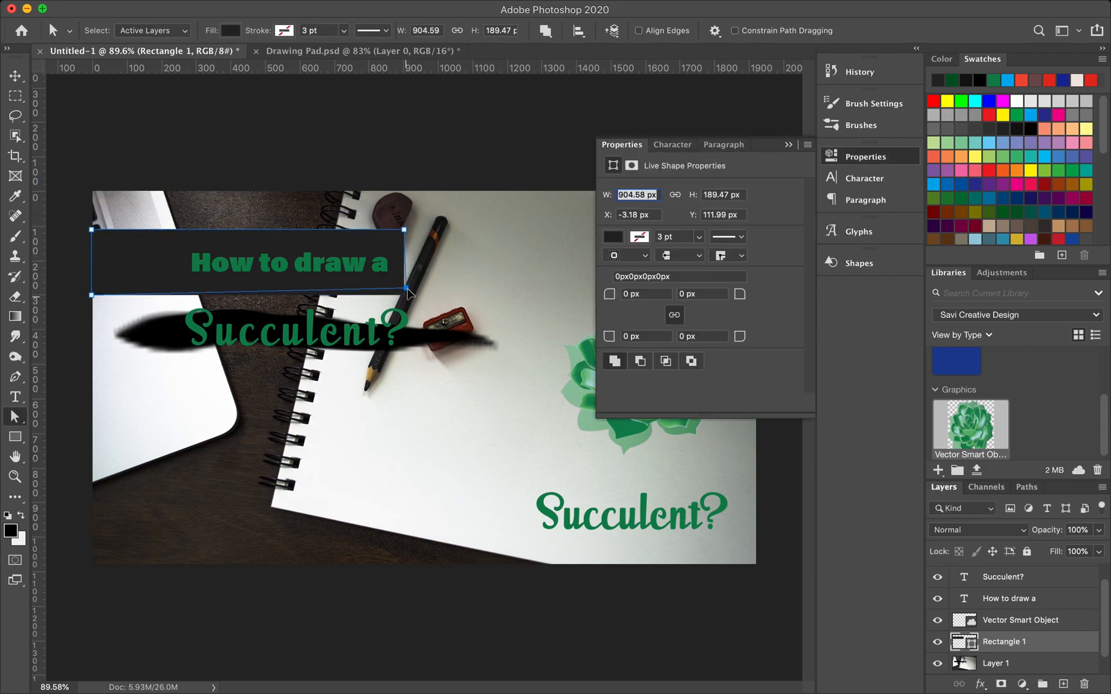
key(super+z)
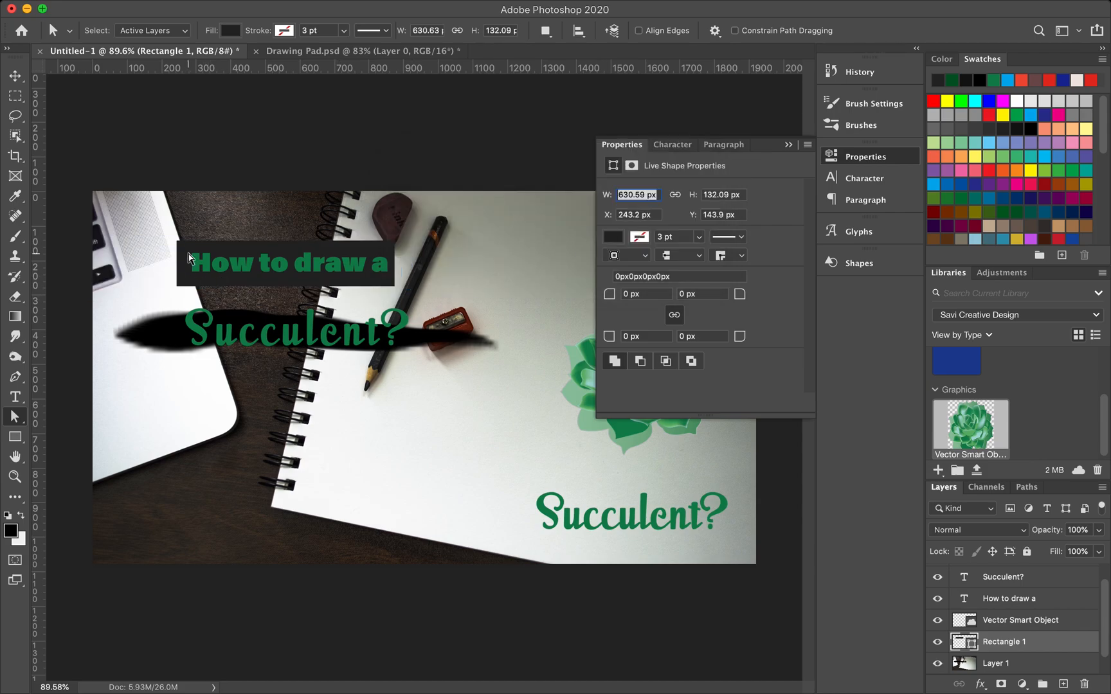
Extend only the rectangle's left side to the canvas's left edge, making it about 874 px wide at the same height
drag(176, 286, 92, 287)
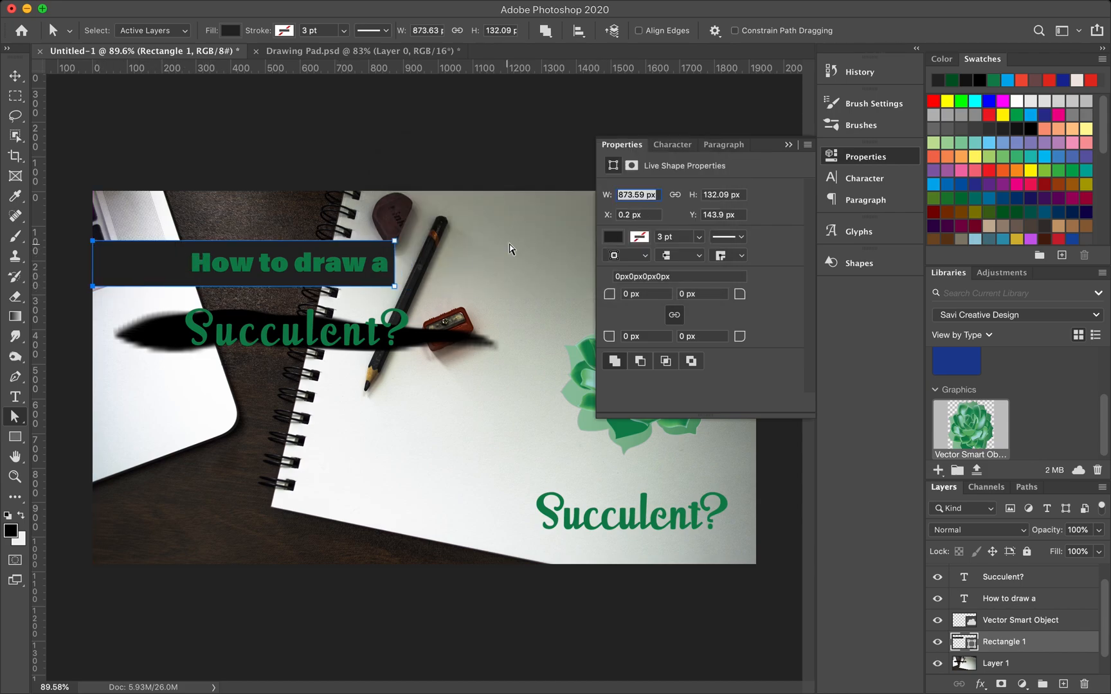
click(312, 153)
key(v)
click(242, 150)
Set the text colour of "How to draw a" to white, ffffff
click(210, 270)
double_click(234, 266)
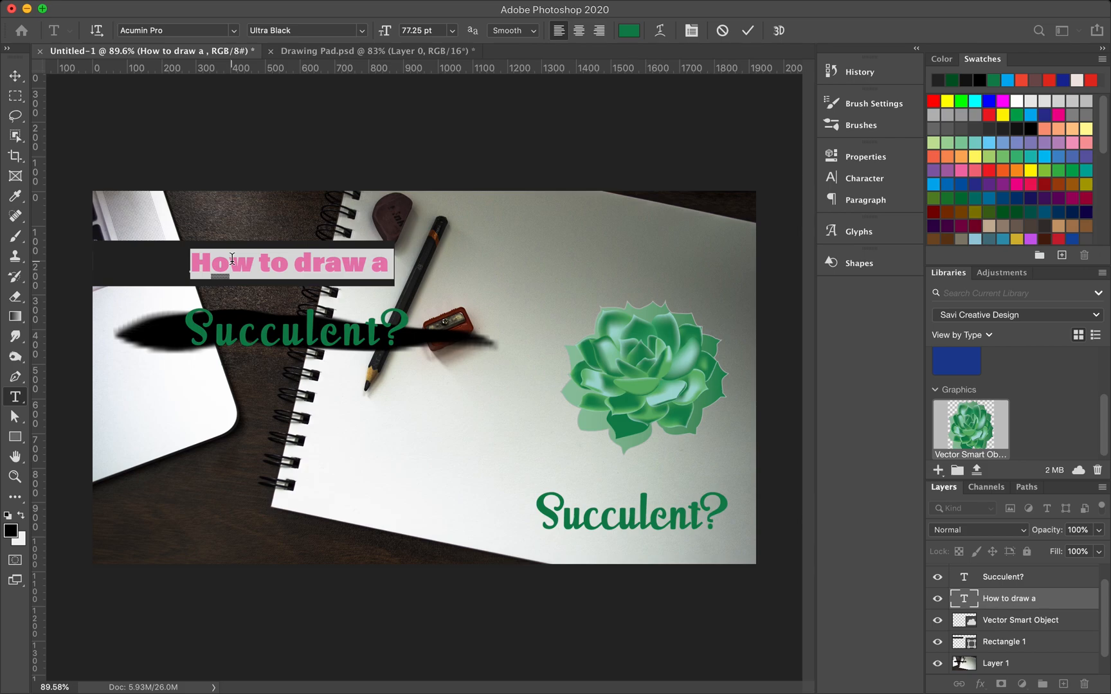
click(629, 30)
text(ffffff)
key(Return)
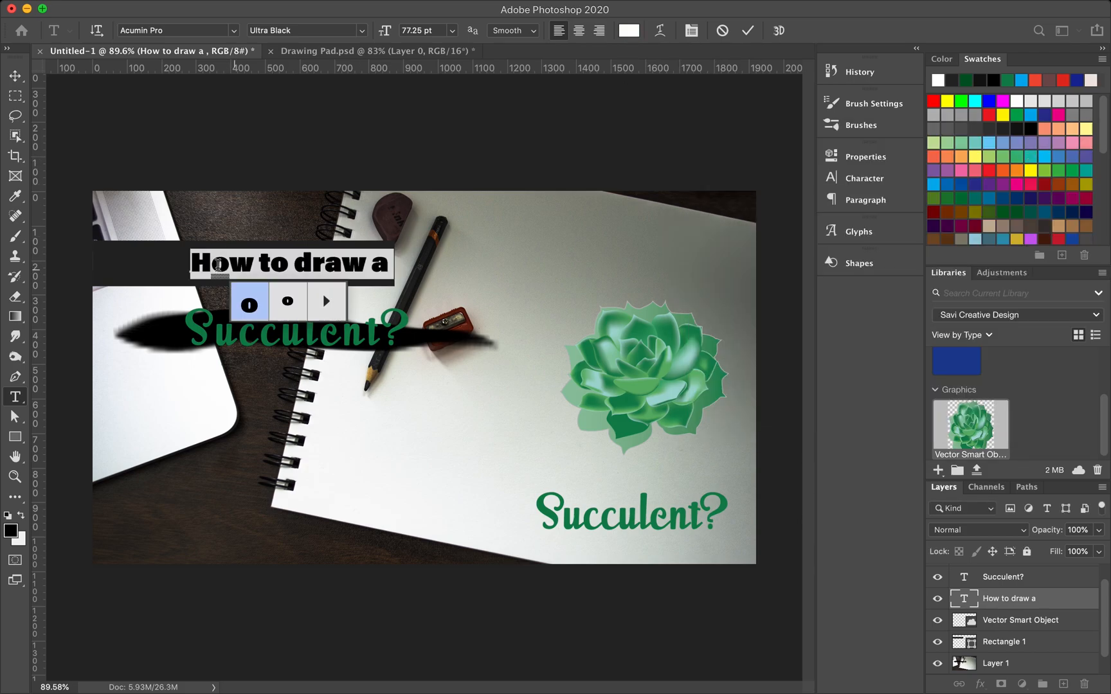
click(14, 75)
Move "How to draw a" to the left end of its rectangle, undoing any extra changes to the text layer
click(225, 270)
mouse_move(260, 269)
mouse_down()
mouse_move(169, 271)
mouse_move(287, 266)
mouse_move(219, 265)
mouse_up()
key(super+j)
key(super+j)
key(super+z)
key(super+z)
Widen the letter spacing of "How to draw a" and nudge the line slightly right, off the canvas edge
double_click(221, 265)
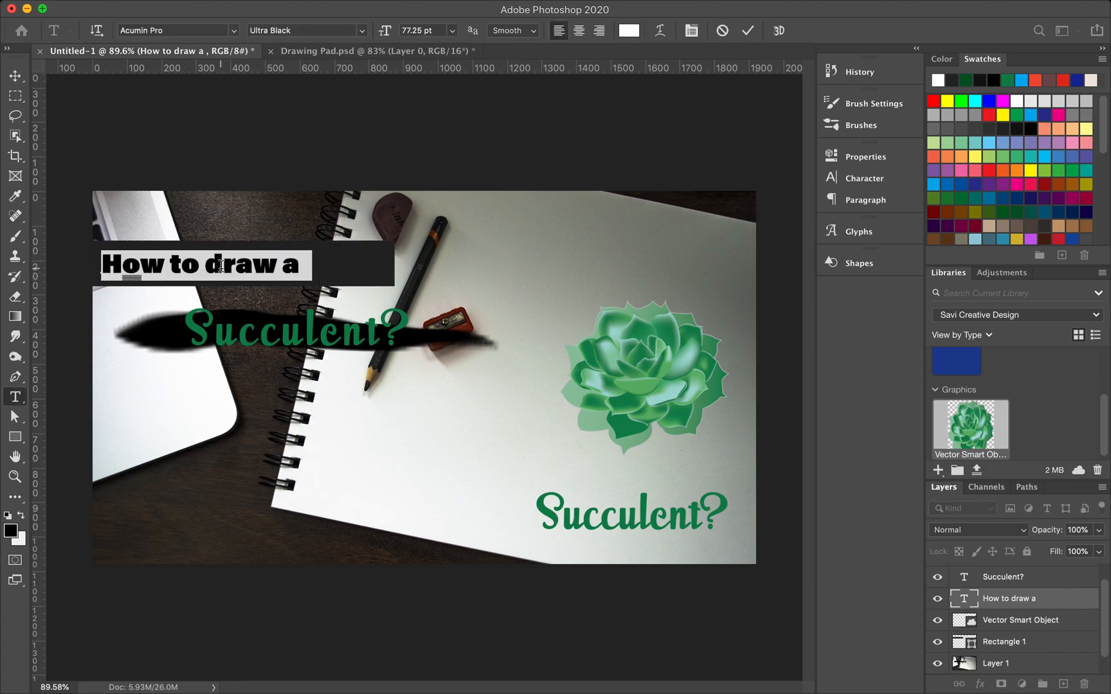
key(super+Return)
key(v)
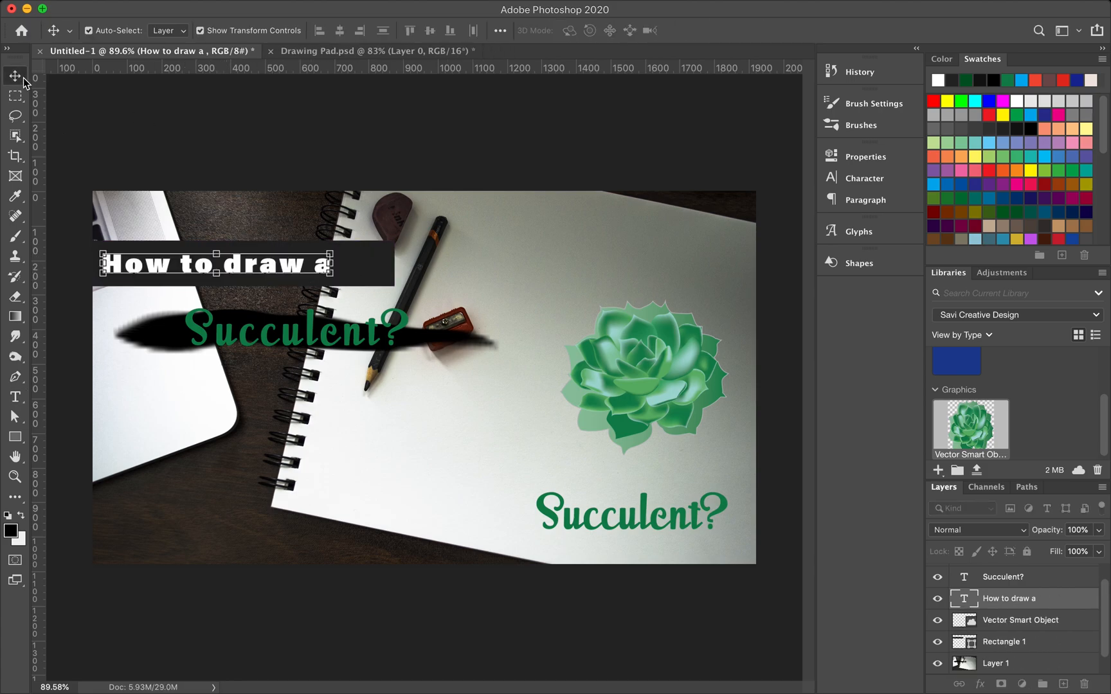
key(shift+Right)
key(shift+Right)
click(433, 269)
Shorten the rectangle's right side so it ends just past the "How to draw a" text
click(392, 257)
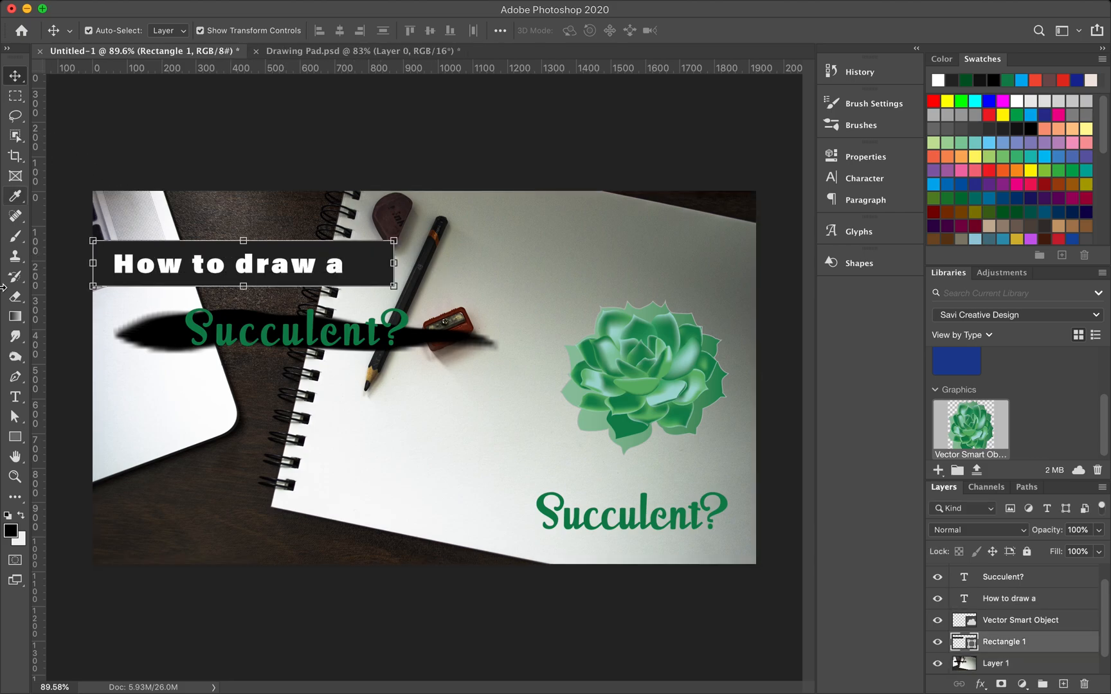
key(a)
click(394, 250)
drag(395, 291, 356, 290)
key(v)
click(135, 140)
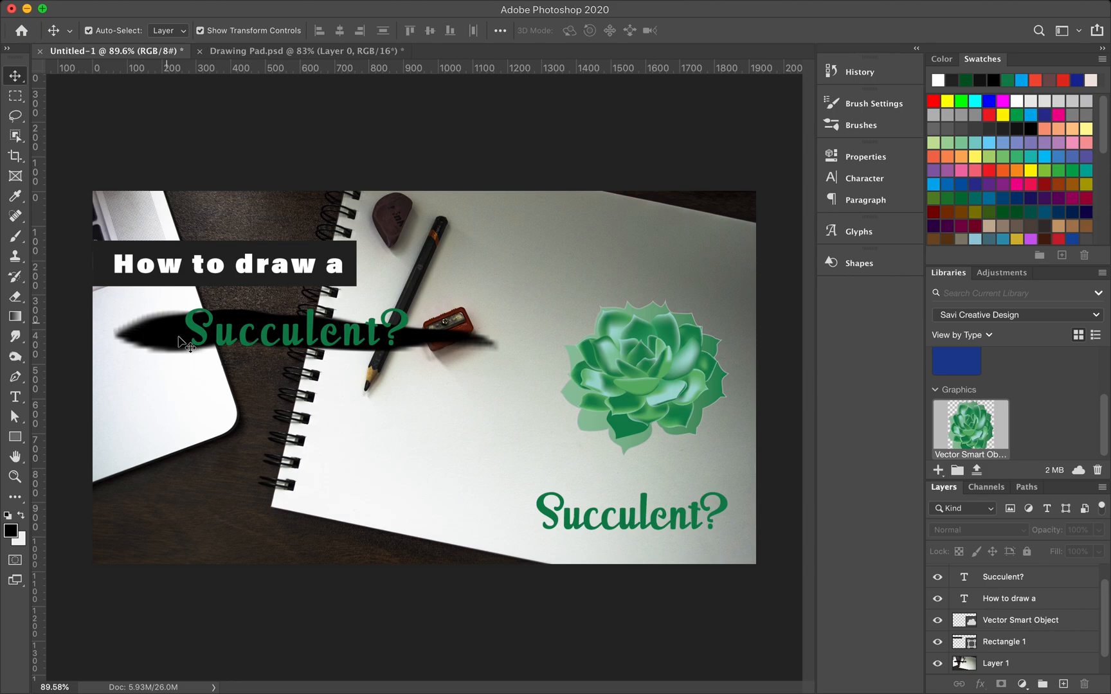
Change the font style of "How to draw a" to Acumin Pro Regular
double_click(264, 273)
click(361, 30)
click(360, 51)
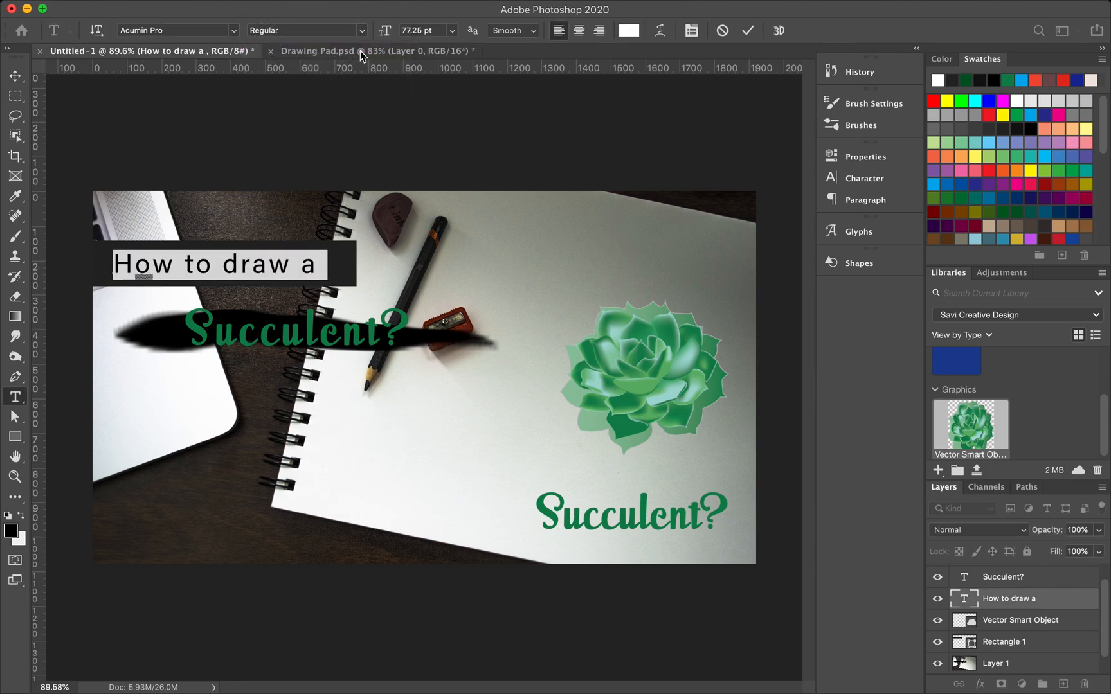
key(Escape)
key(v)
click(351, 126)
Recolour the upper "Succulent?" line to pale mint green, d8f3e7
click(160, 347)
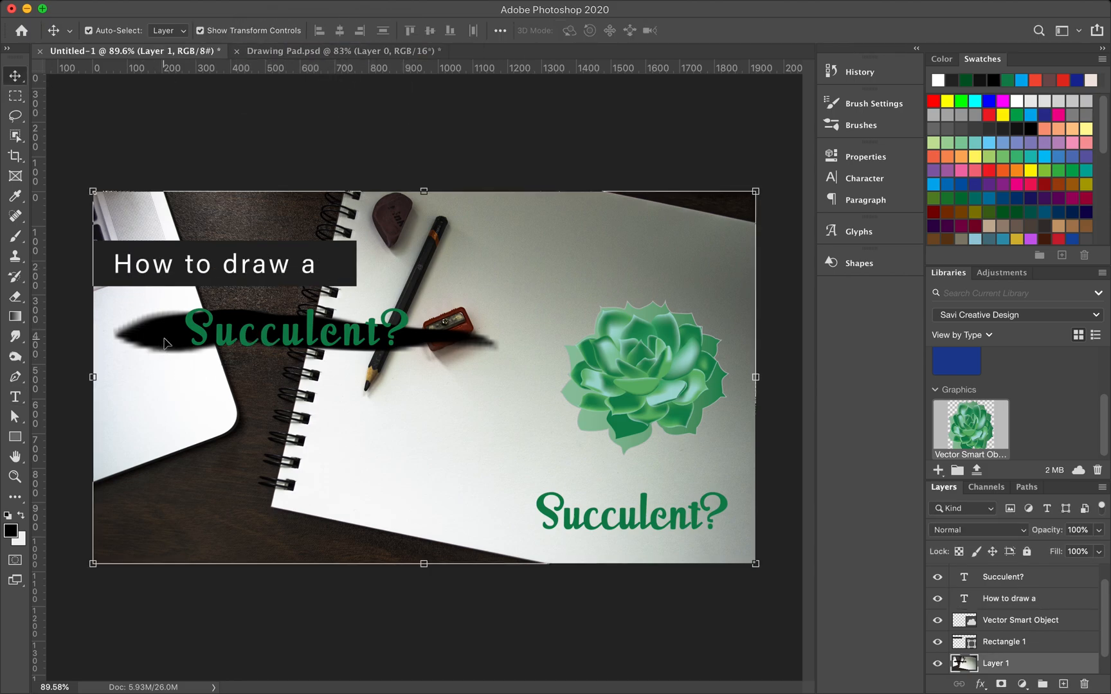
double_click(311, 329)
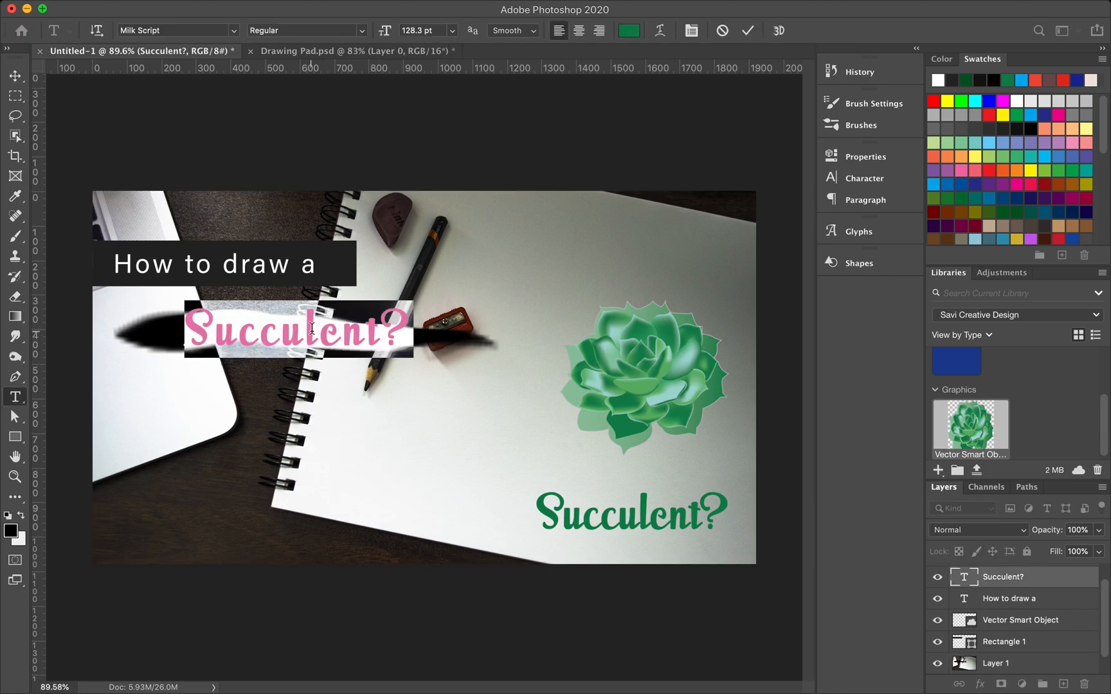
click(629, 30)
drag(698, 171, 715, 179)
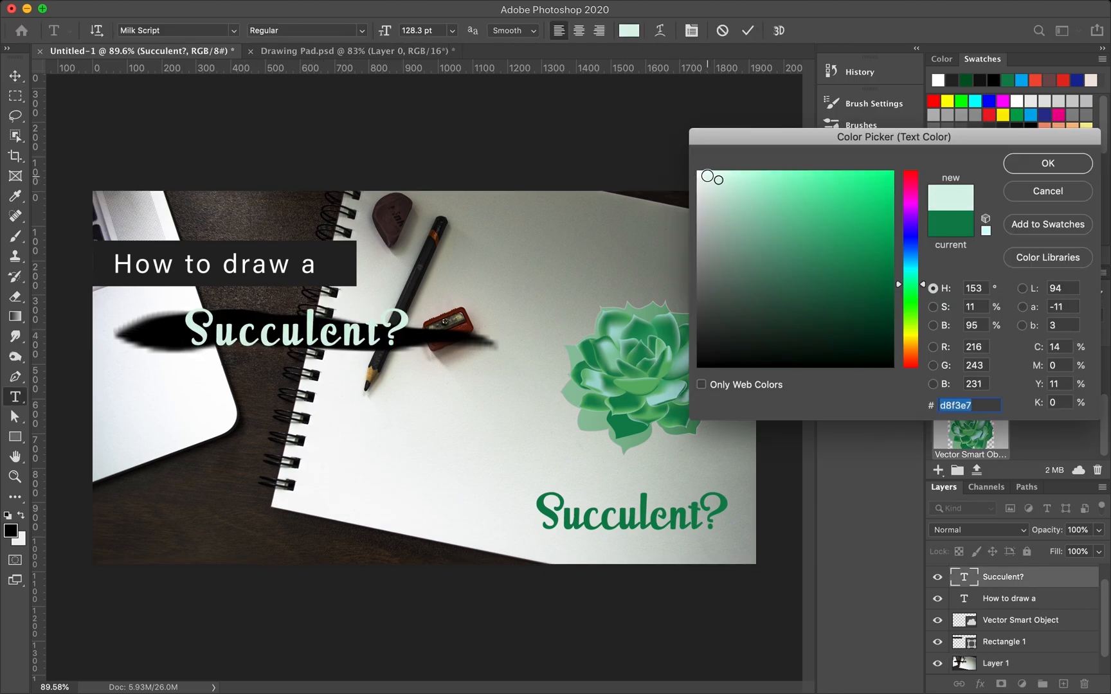
click(1041, 179)
click(15, 75)
Check which layer holds the black brush stroke by selecting layers and toggling the visibility of Rectangle 1 and Layer 1
click(450, 344)
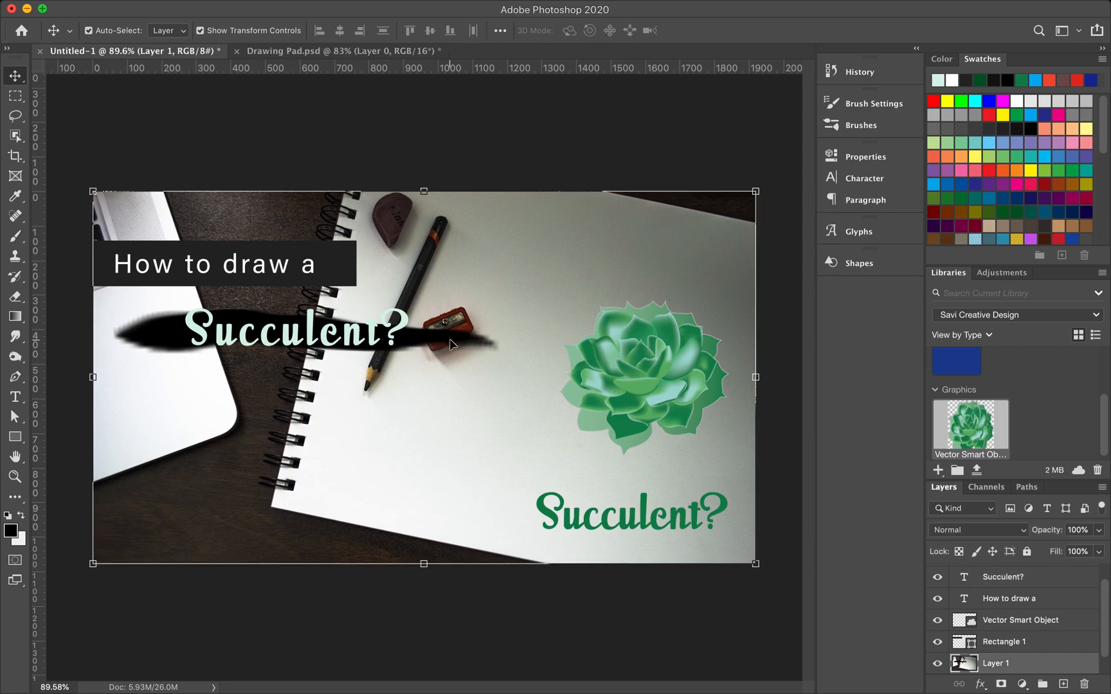
scroll(1080, 623, down, 1)
click(1048, 621)
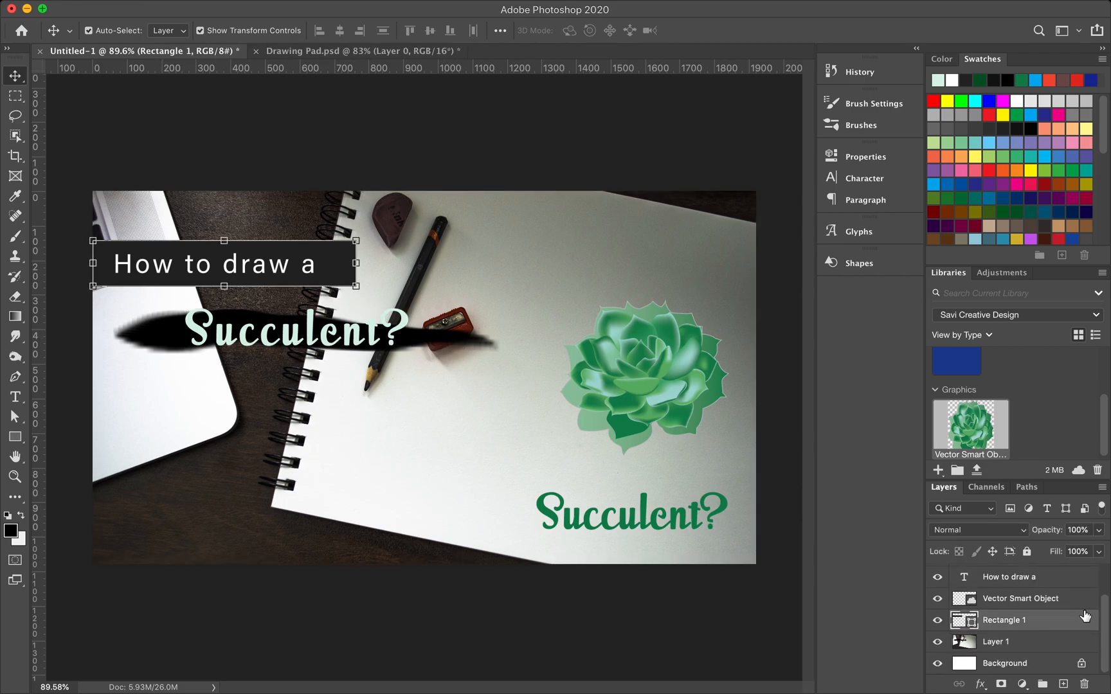
scroll(1087, 616, up, 2)
scroll(1104, 592, down, 1)
scroll(1093, 617, down, 1)
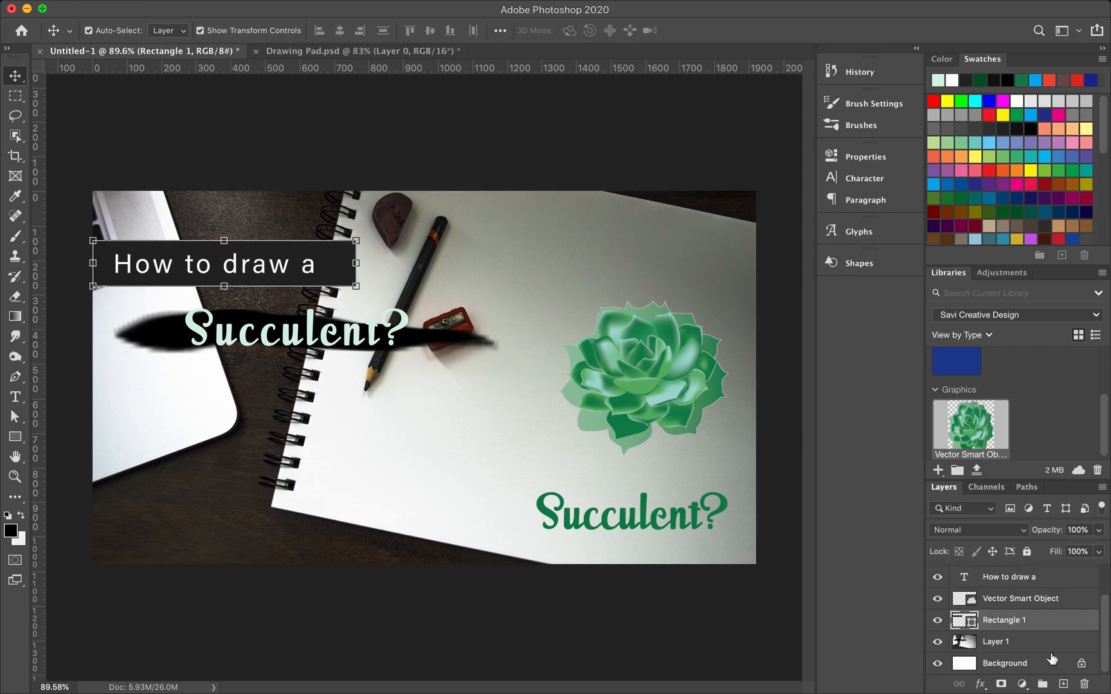
click(1007, 665)
click(165, 339)
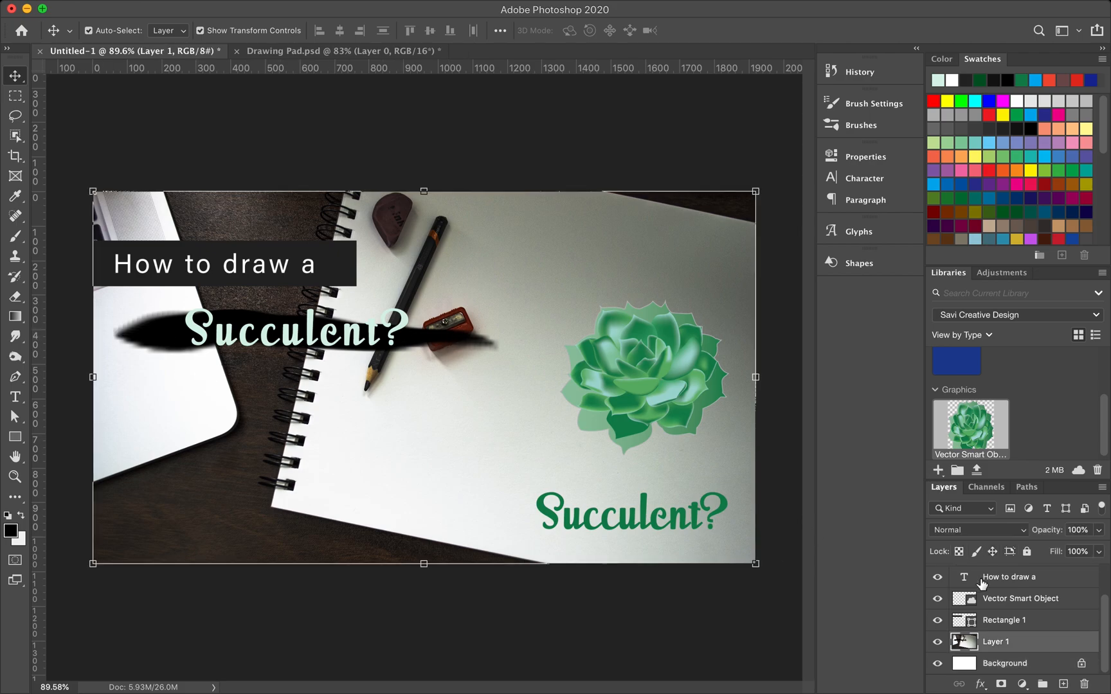
click(1035, 664)
click(1027, 642)
click(937, 620)
click(937, 620)
click(937, 642)
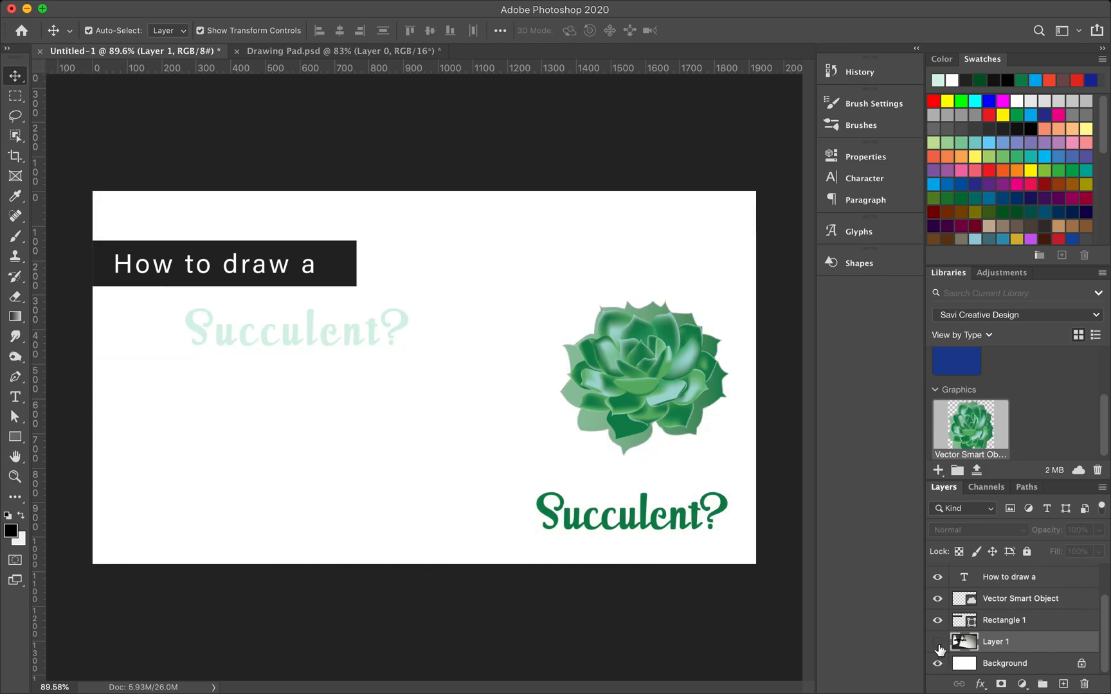
click(937, 642)
click(937, 642)
click(938, 643)
Bring a fresh copy of the desk photo from Drawing Pad.psd into the Untitled-1 document
click(355, 53)
mouse_move(366, 342)
mouse_down()
mouse_move(200, 52)
mouse_move(361, 337)
mouse_up()
click(664, 262)
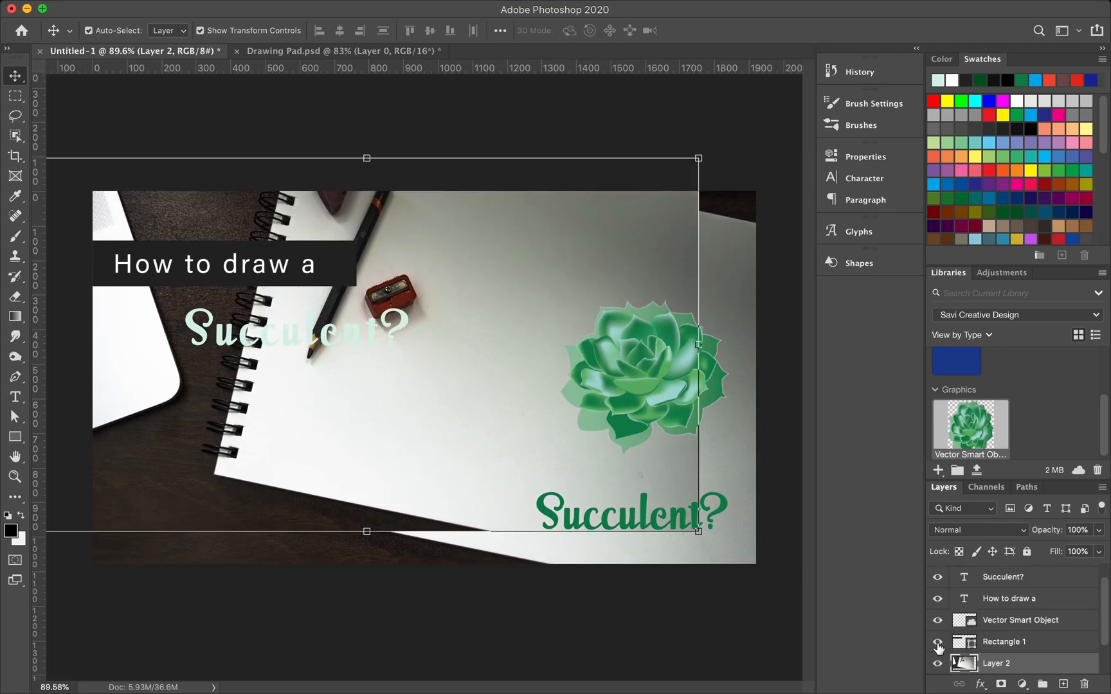
Hide Layer 1 and position the new desk photo so that it fills the canvas
scroll(937, 651, down, 2)
click(937, 641)
drag(448, 453, 503, 482)
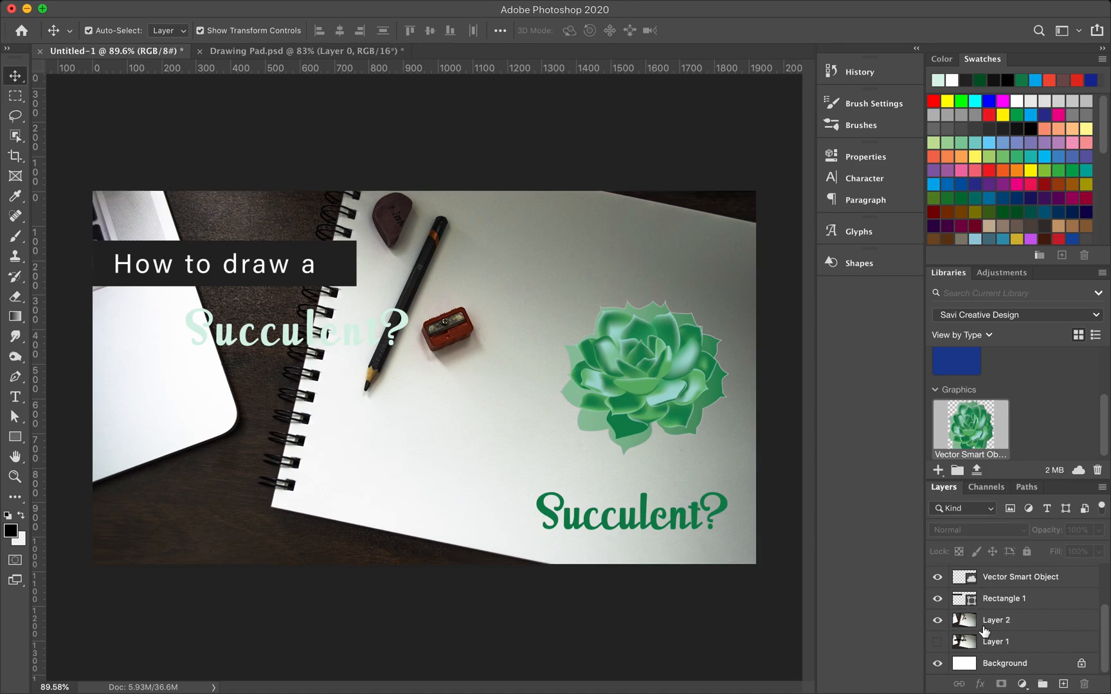
Add a new layer above Layer 2 and set up the Round Fan bristle brush at 70 px with 3% spacing
click(1064, 685)
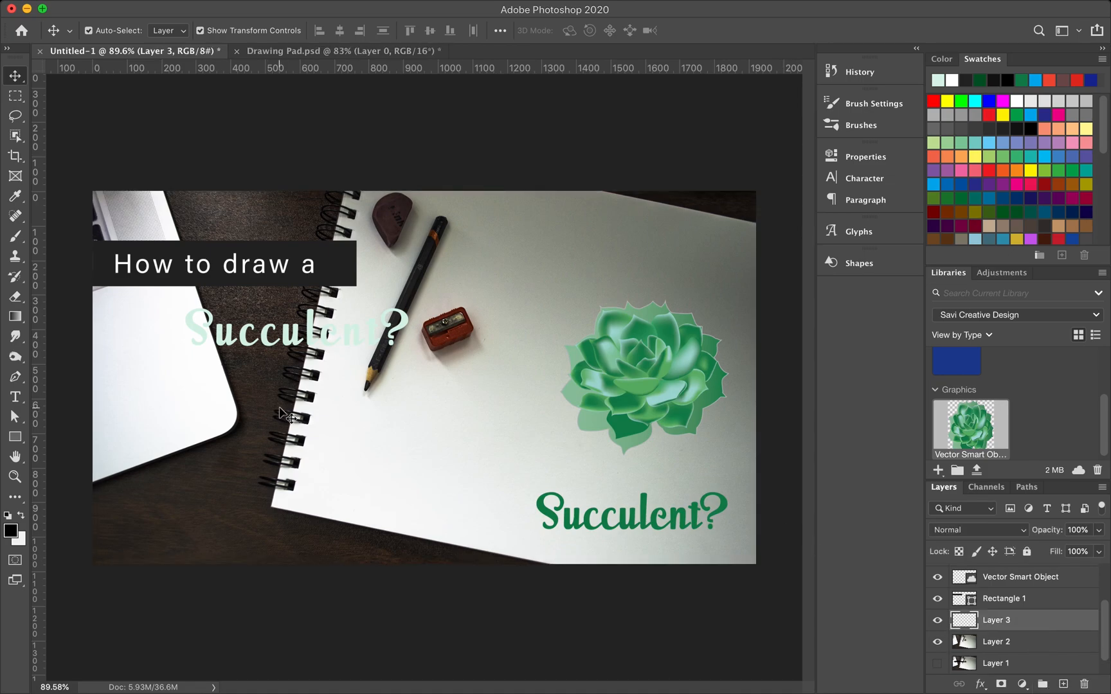
key(b)
click(872, 104)
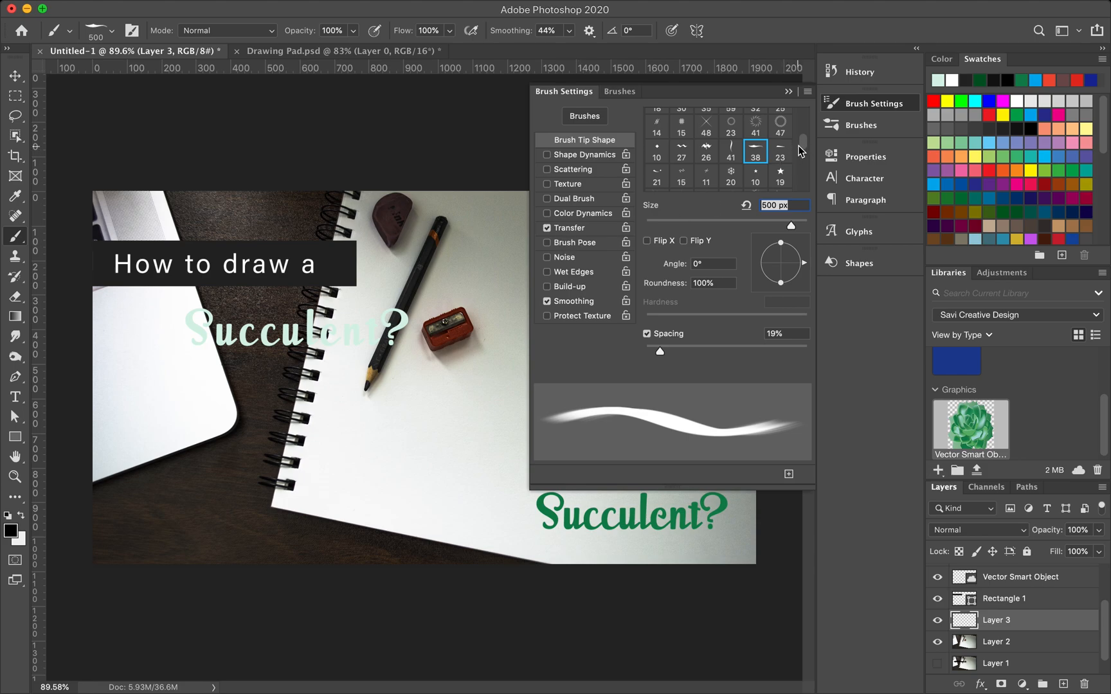
scroll(802, 150, down, 2)
drag(803, 145, 805, 167)
click(731, 127)
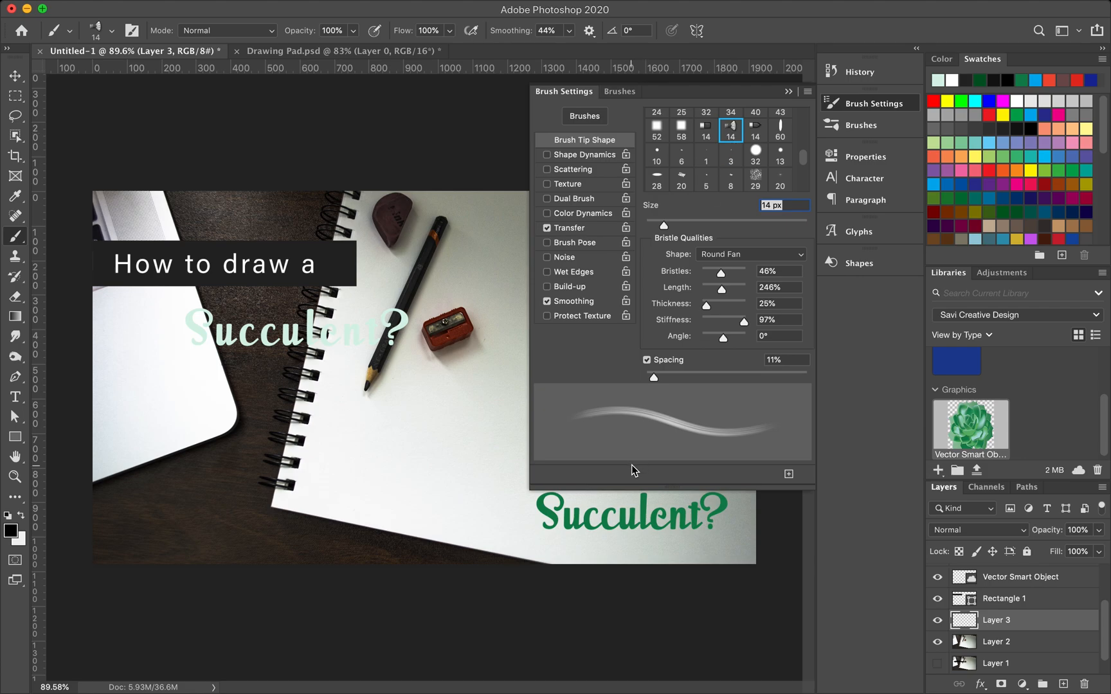
drag(677, 228, 745, 236)
drag(678, 378, 647, 378)
Compare other bristle shapes for the brush, including Round Angle, Flat Angle and Flat Fan, and return to Round Fan
click(749, 254)
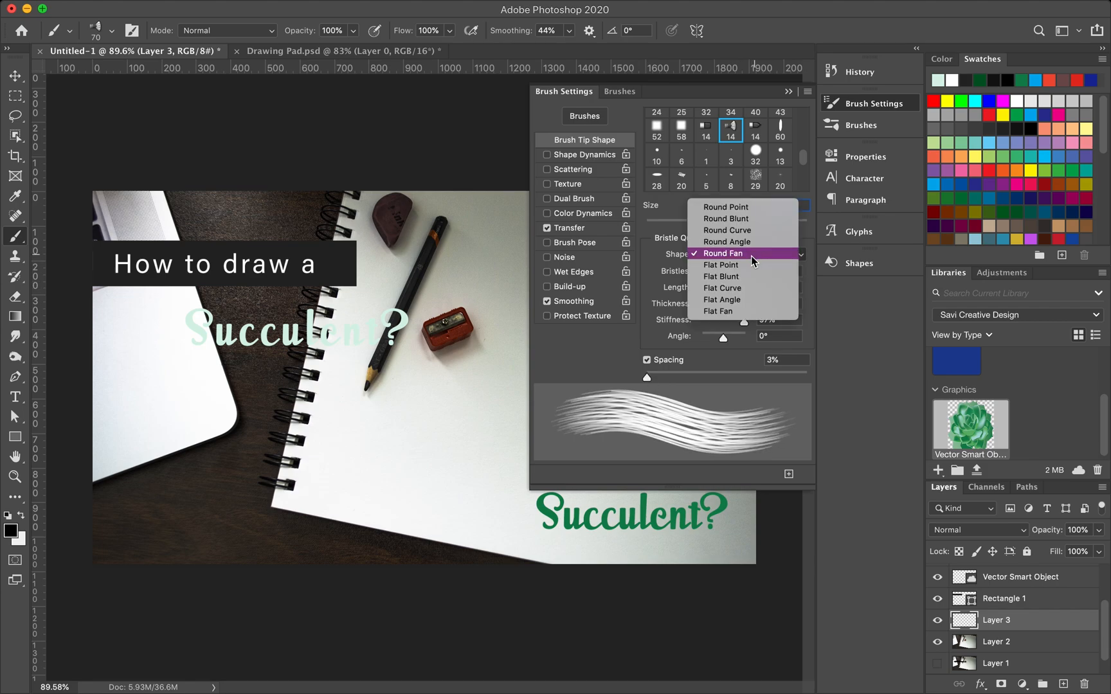
click(749, 271)
click(743, 257)
click(742, 245)
click(742, 254)
click(740, 242)
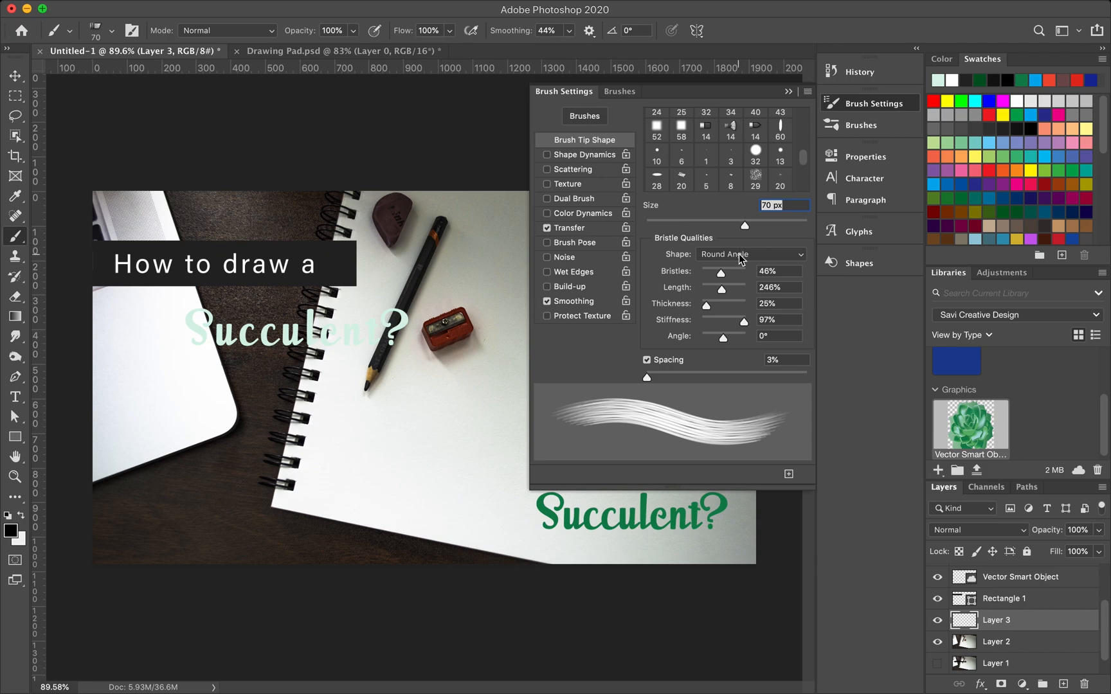
click(741, 257)
click(740, 257)
click(740, 257)
click(741, 242)
click(741, 258)
click(737, 242)
click(731, 260)
click(731, 242)
click(731, 254)
click(730, 346)
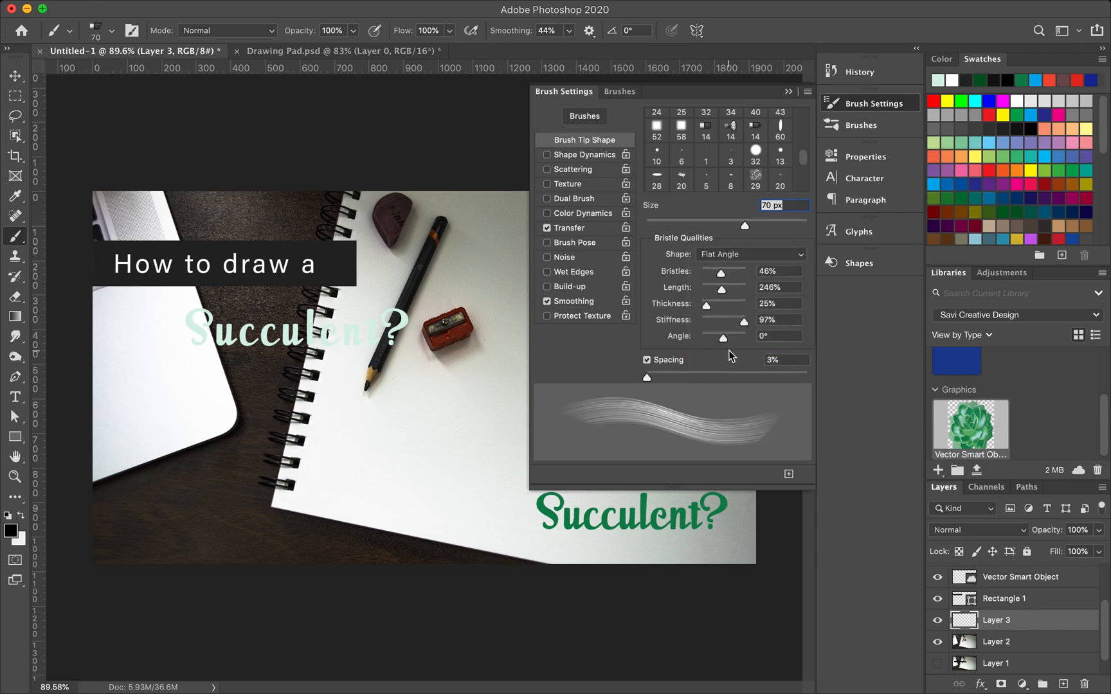
click(733, 257)
click(736, 268)
click(738, 260)
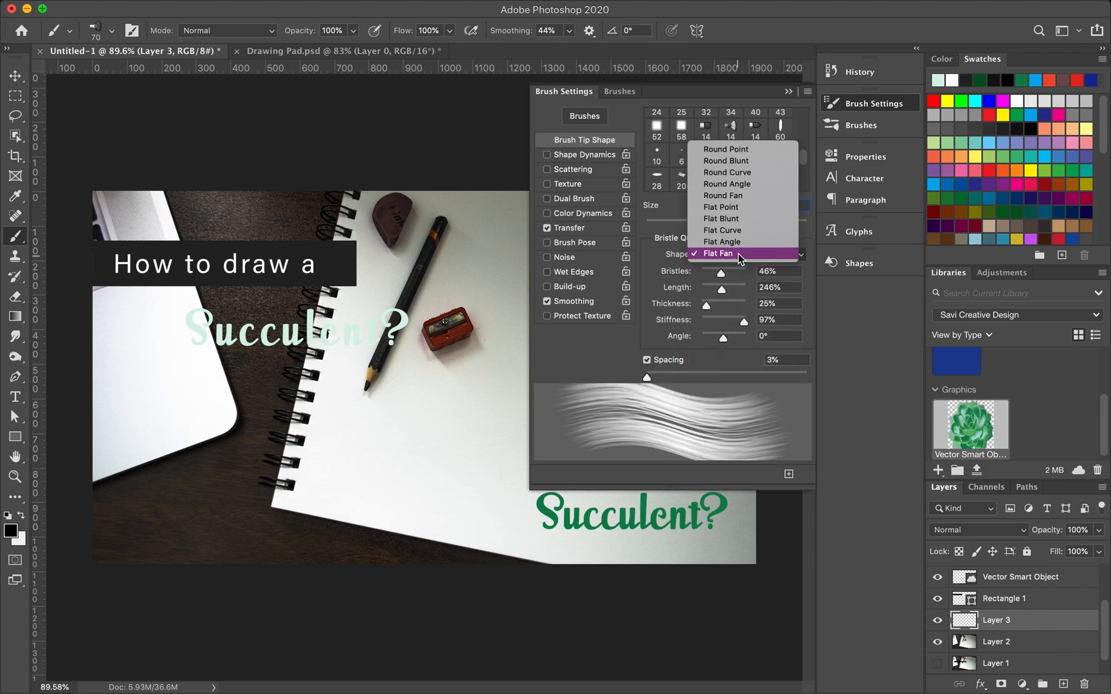
click(745, 197)
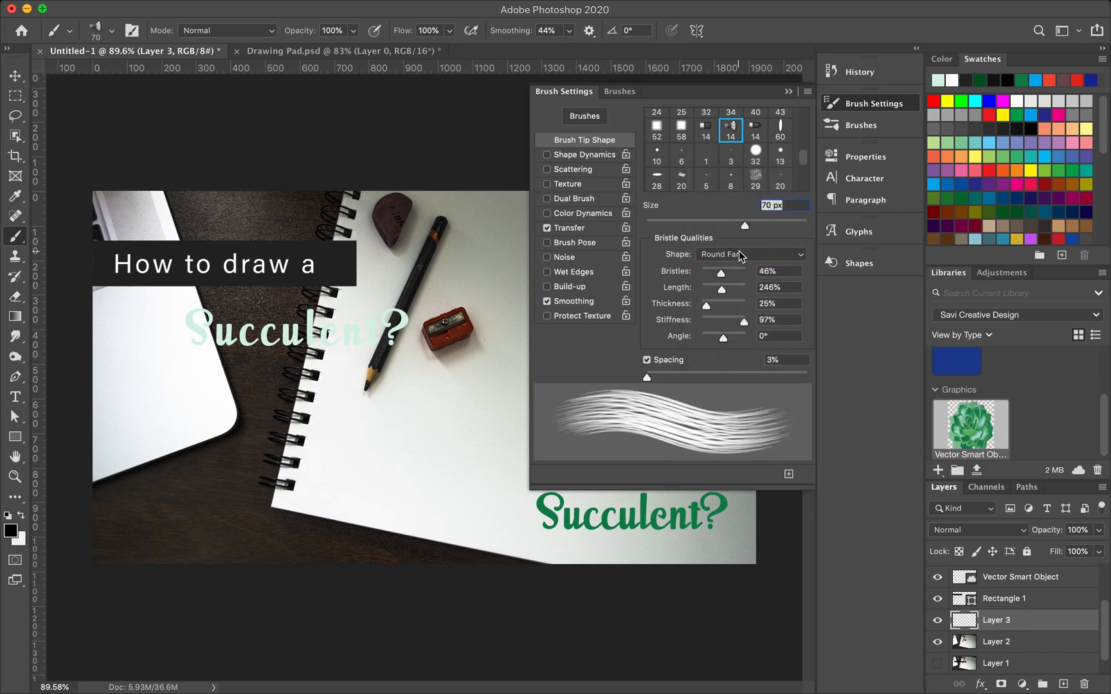
Try several 70 px black bristle strokes behind the mint "Succulent?" text, undoing each one
click(788, 91)
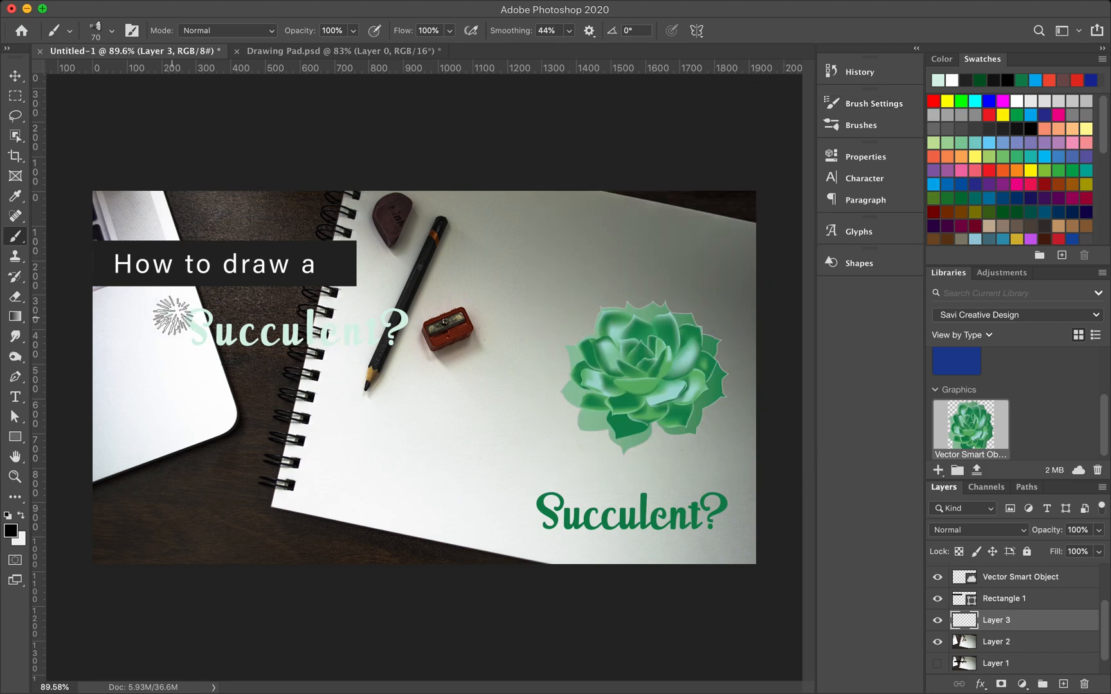
mouse_move(172, 316)
mouse_down()
mouse_move(332, 346)
mouse_move(443, 315)
mouse_up()
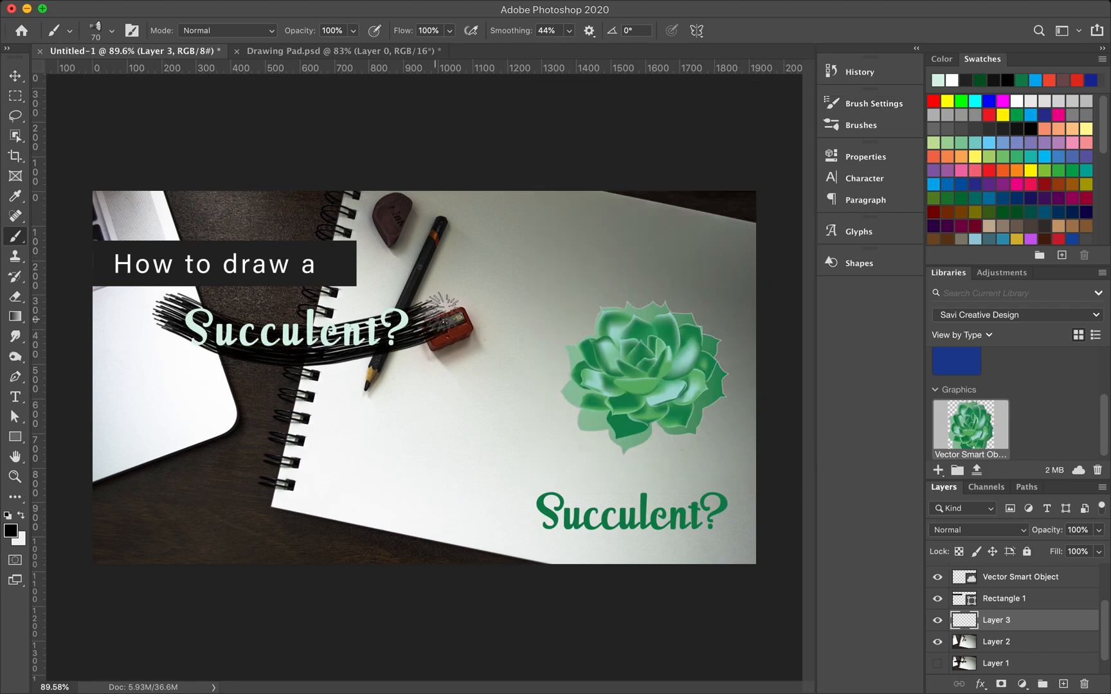
key(super+z)
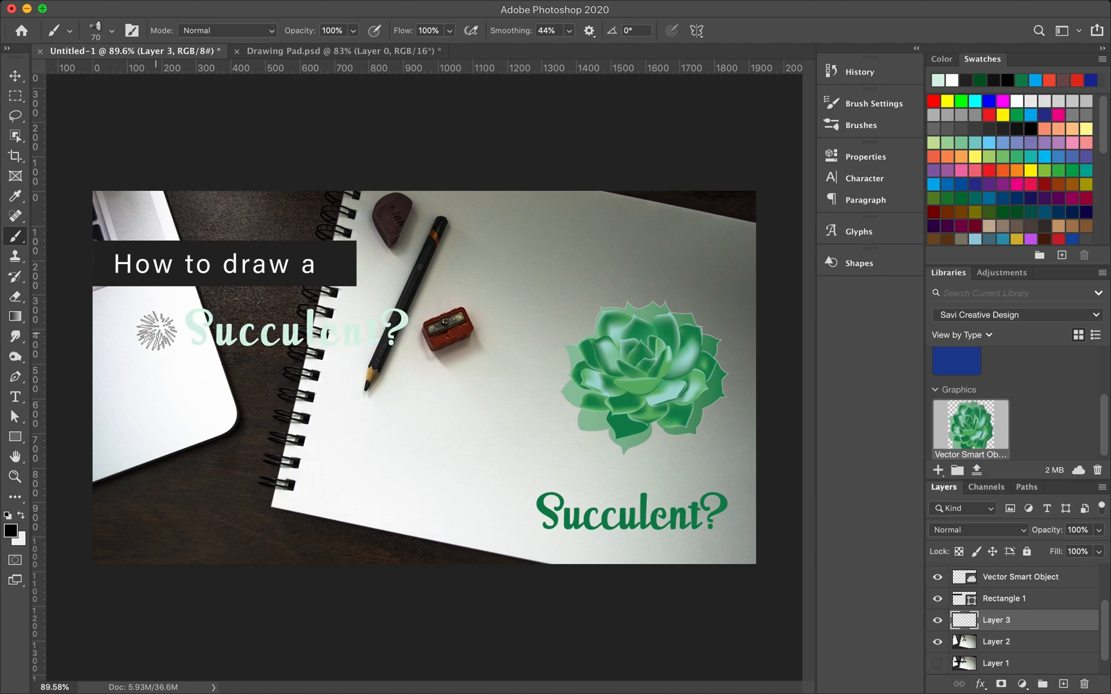
drag(151, 329, 476, 313)
key(super+z)
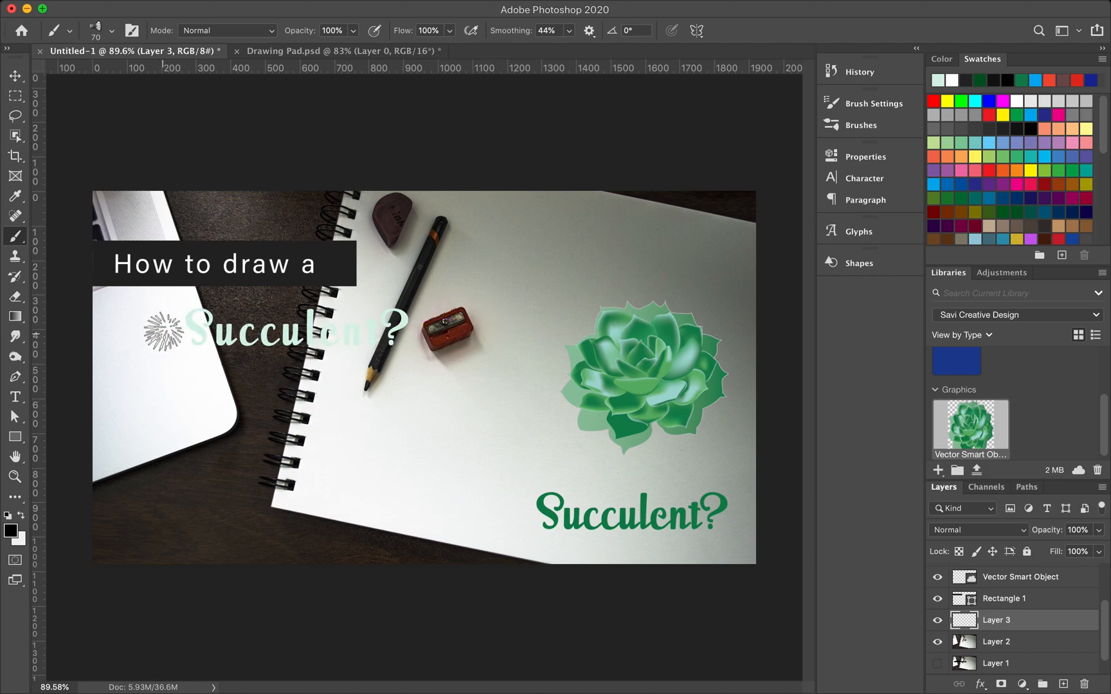
mouse_move(161, 322)
mouse_down()
mouse_move(190, 316)
mouse_move(225, 336)
mouse_move(282, 340)
mouse_move(433, 313)
mouse_move(472, 319)
mouse_up()
key(ctrl+z)
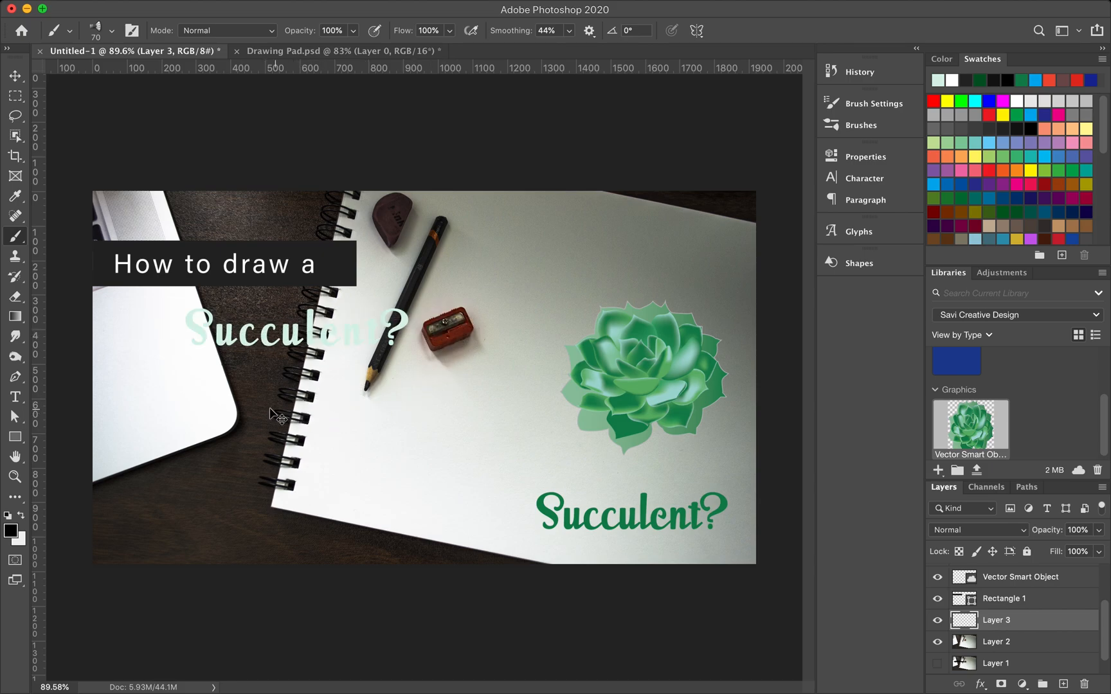
mouse_move(168, 324)
mouse_down()
mouse_move(252, 332)
mouse_move(468, 322)
mouse_up()
key(ctrl+z)
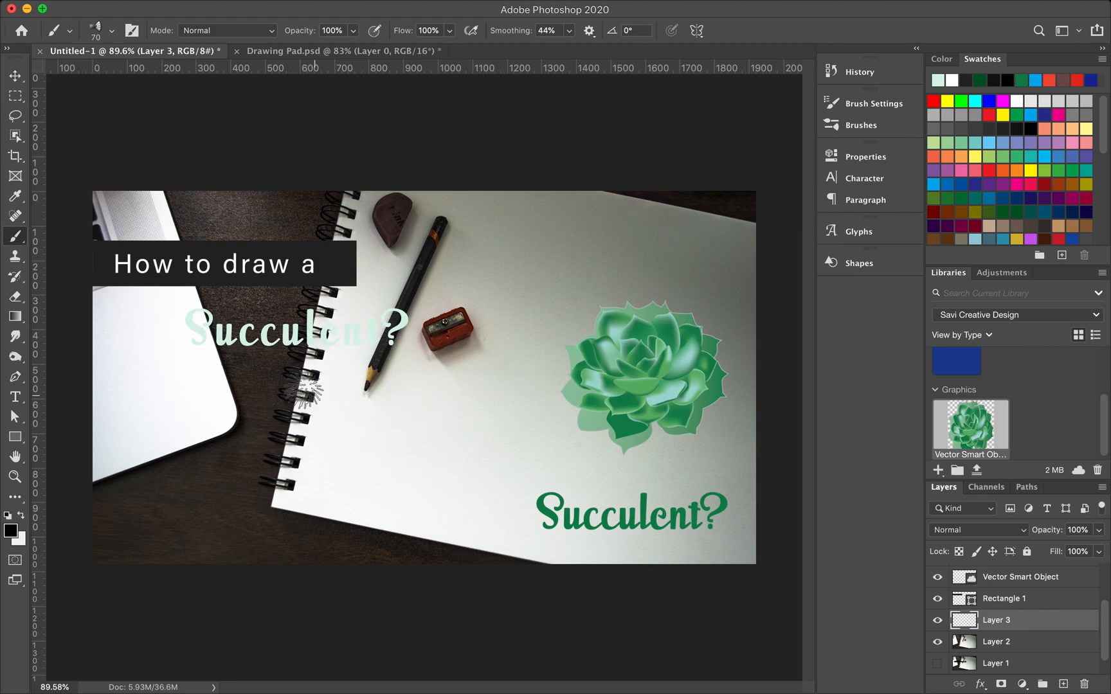
Enlarge the bristle brush to 100 px and paint one black stroke across the photo behind the mint "Succulent?" text
key(bracketright)
key(bracketright)
key(bracketright)
mouse_move(165, 324)
mouse_down()
mouse_move(233, 335)
mouse_move(432, 326)
mouse_up()
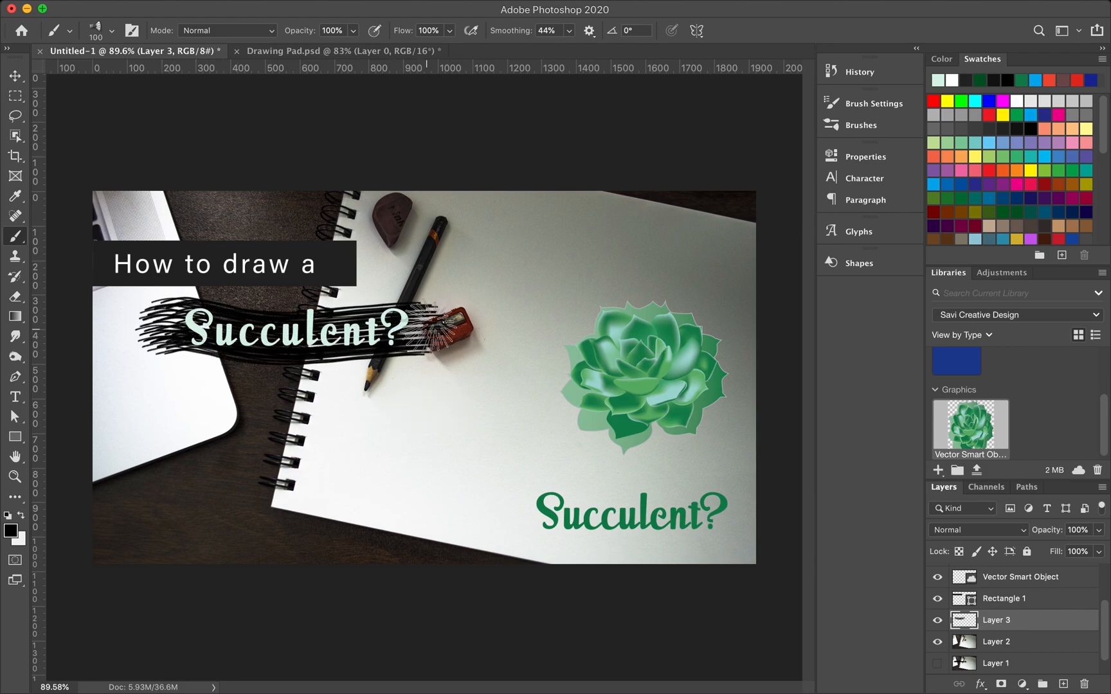
click(15, 76)
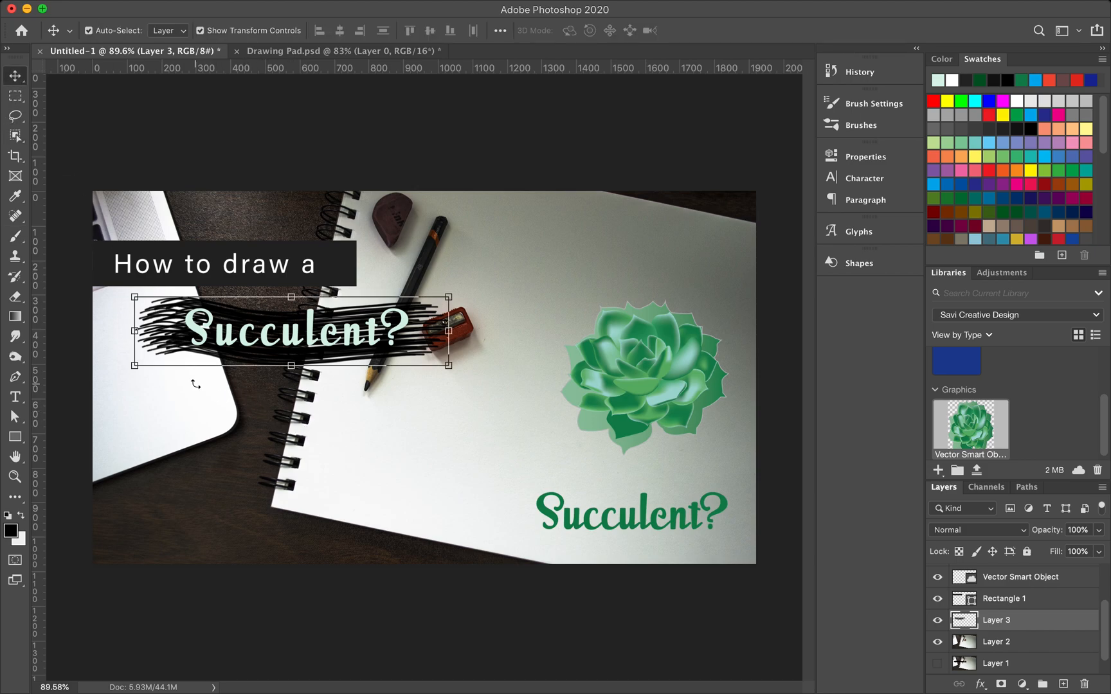
scroll(174, 379, up, 2)
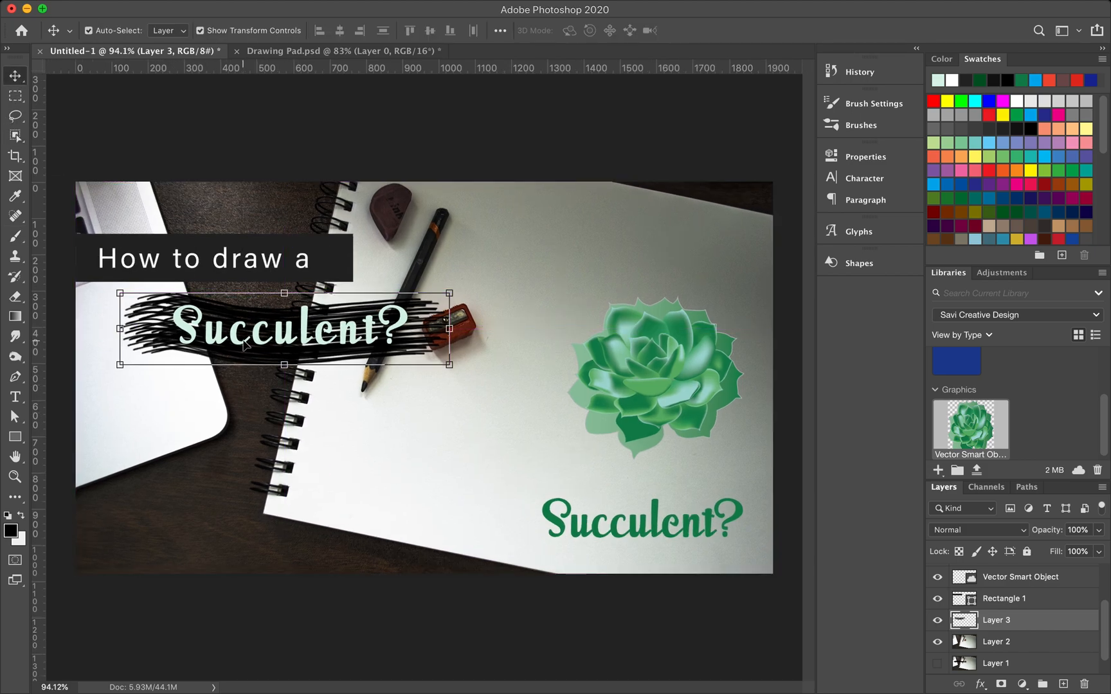
super+click(245, 344)
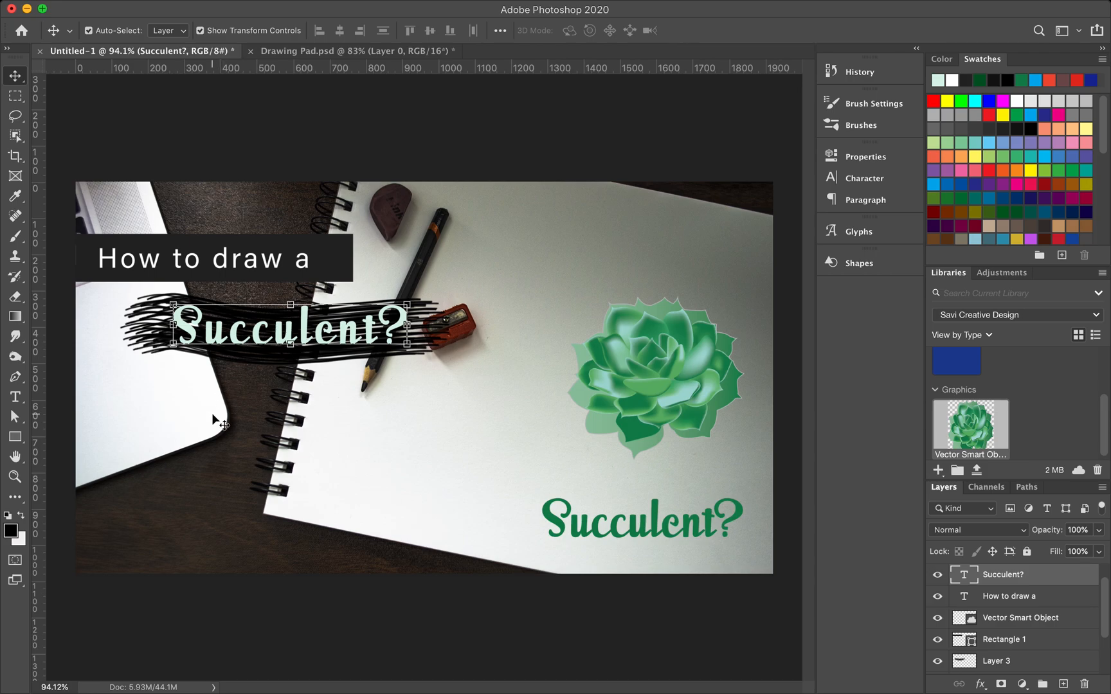
click(213, 435)
click(328, 148)
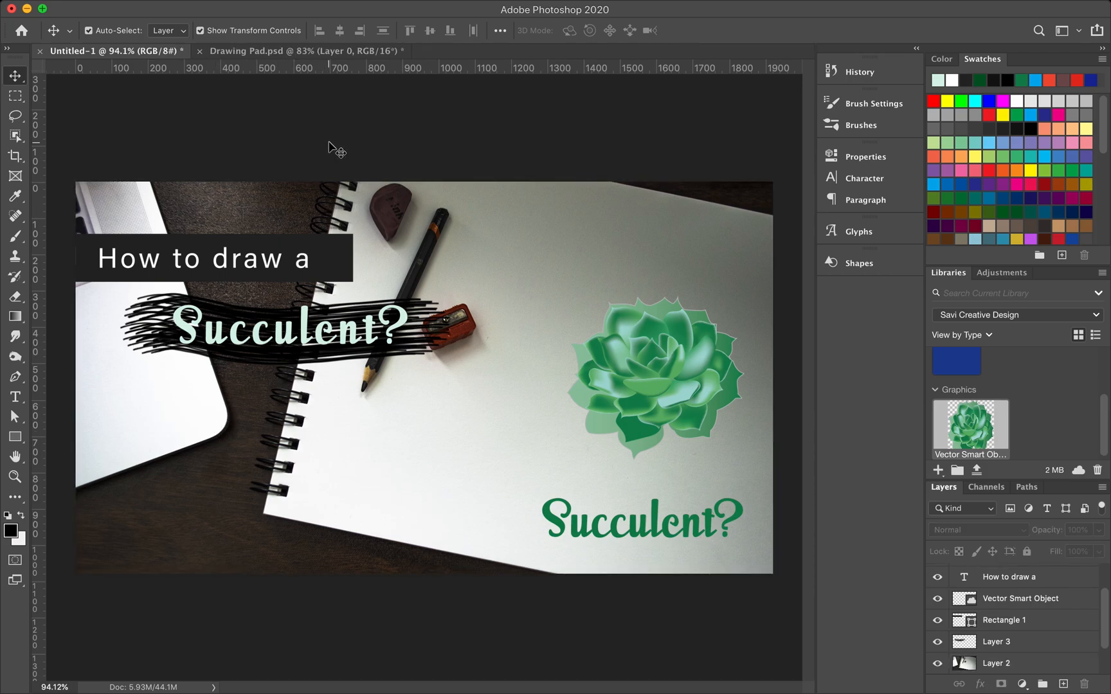
Move the succulent artwork higher on the notebook page and the green "Succulent?" text onto the mint line
drag(654, 356, 641, 303)
click(691, 508)
drag(691, 502, 288, 336)
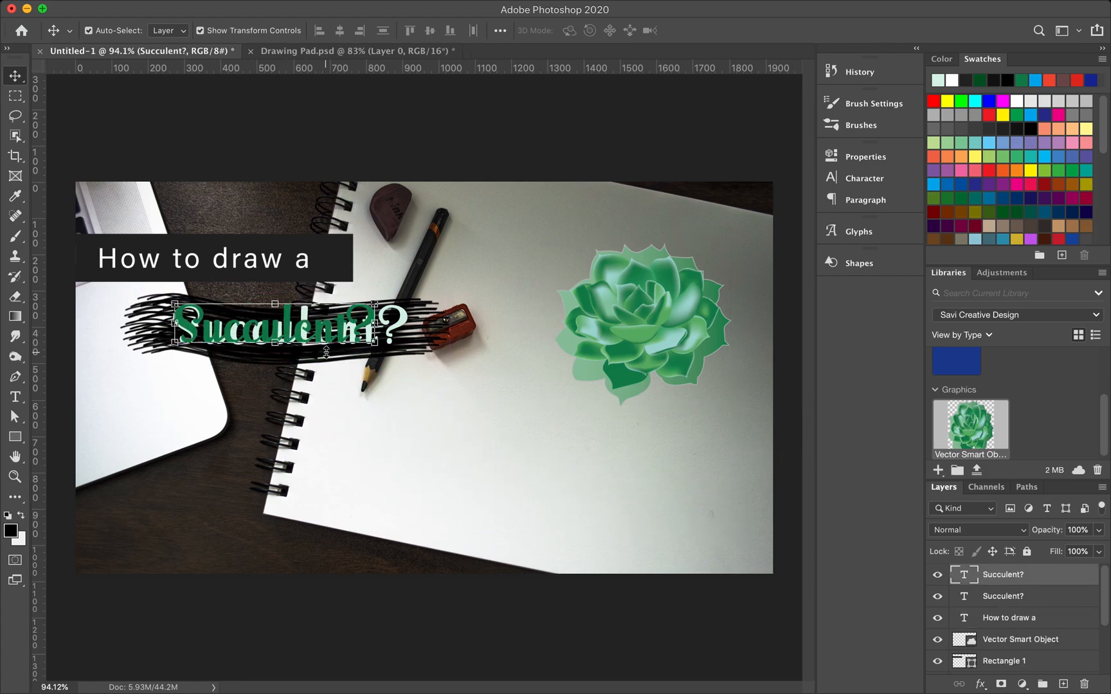
Set the green "Succulent?" text to 128.3 pt and nudge it slightly left and down over the mint copy
double_click(335, 333)
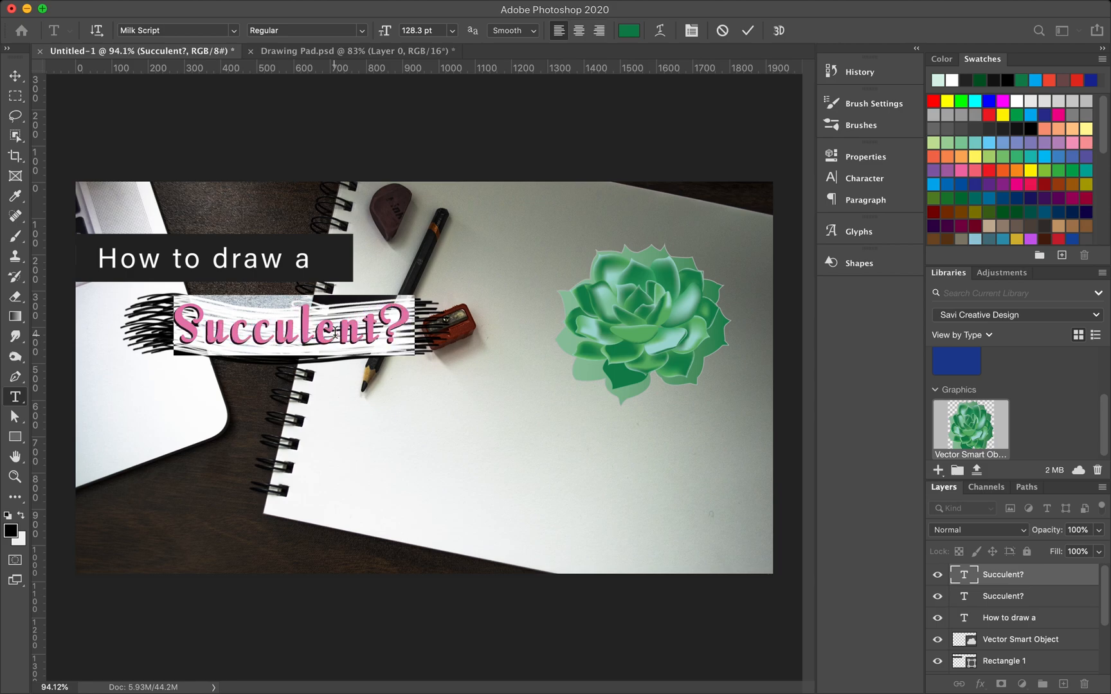
click(16, 77)
click(456, 519)
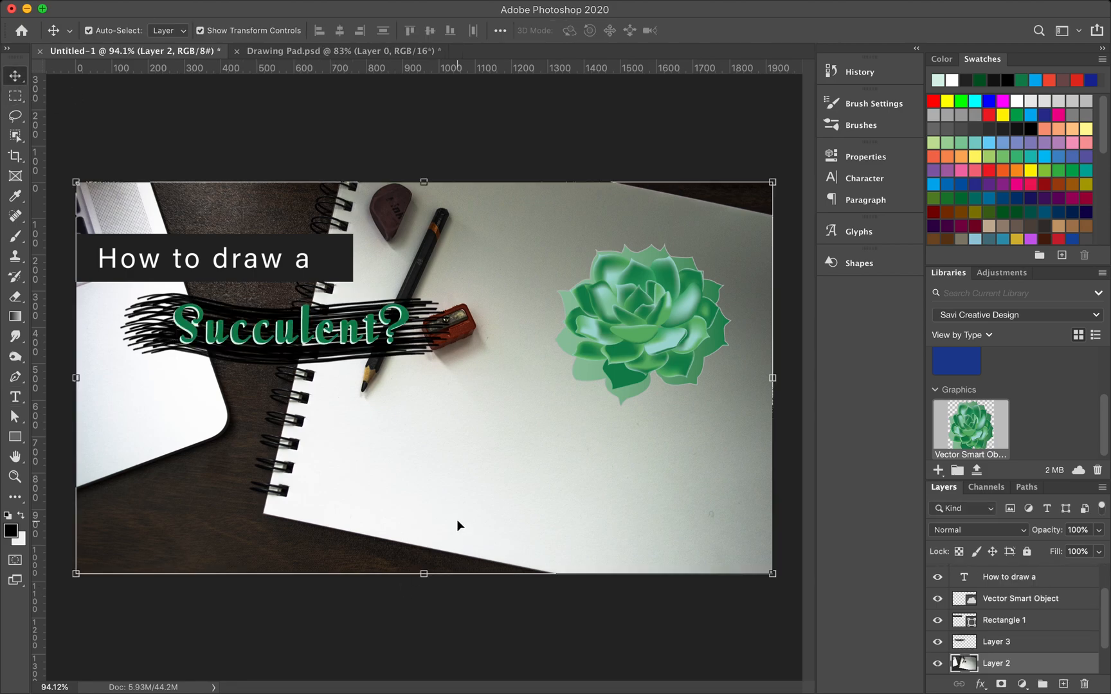
click(330, 337)
key(Left)
key(Down)
key(Left)
key(Left)
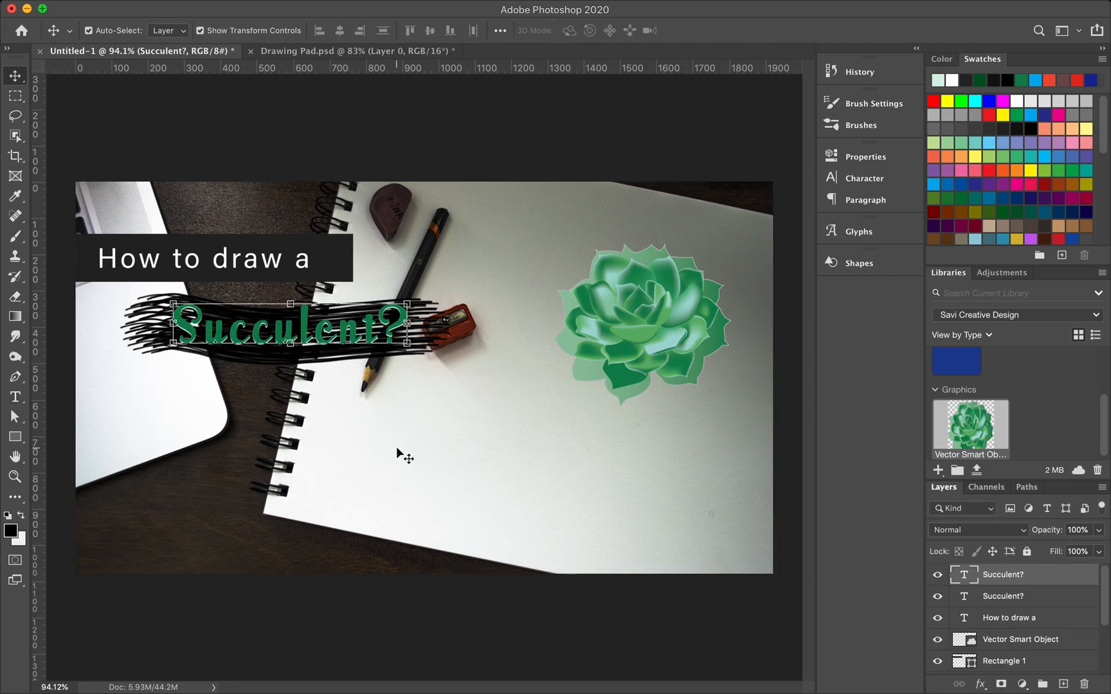
Move the green "Succulent?" text off the mint copy to a spot below the brush stroke
click(427, 455)
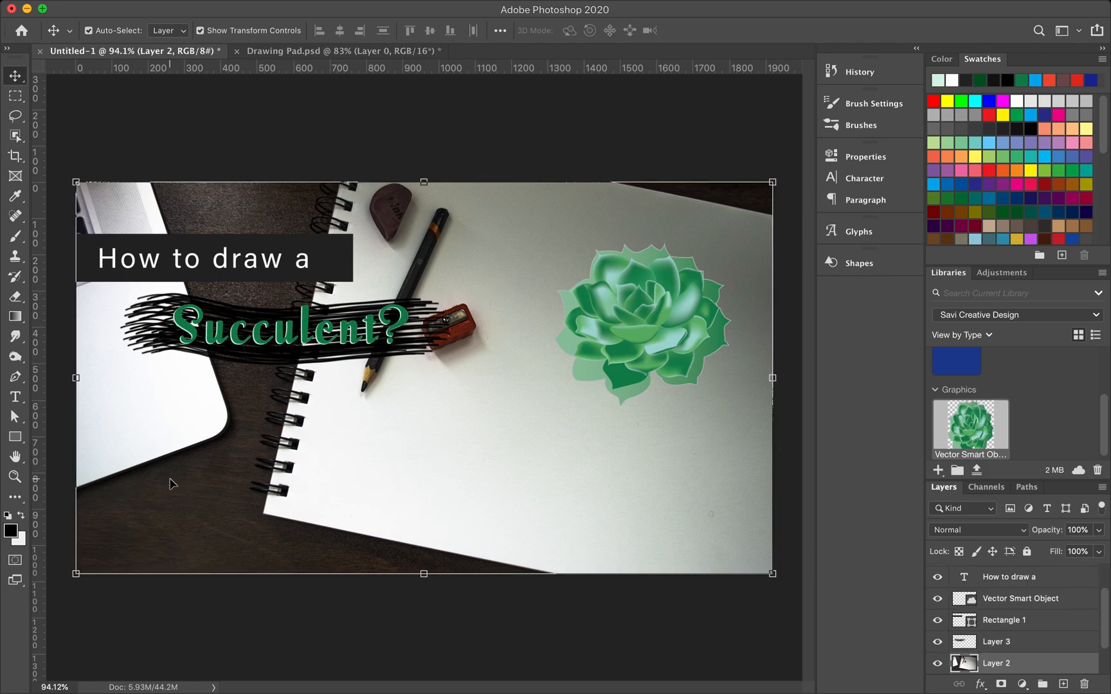
click(213, 336)
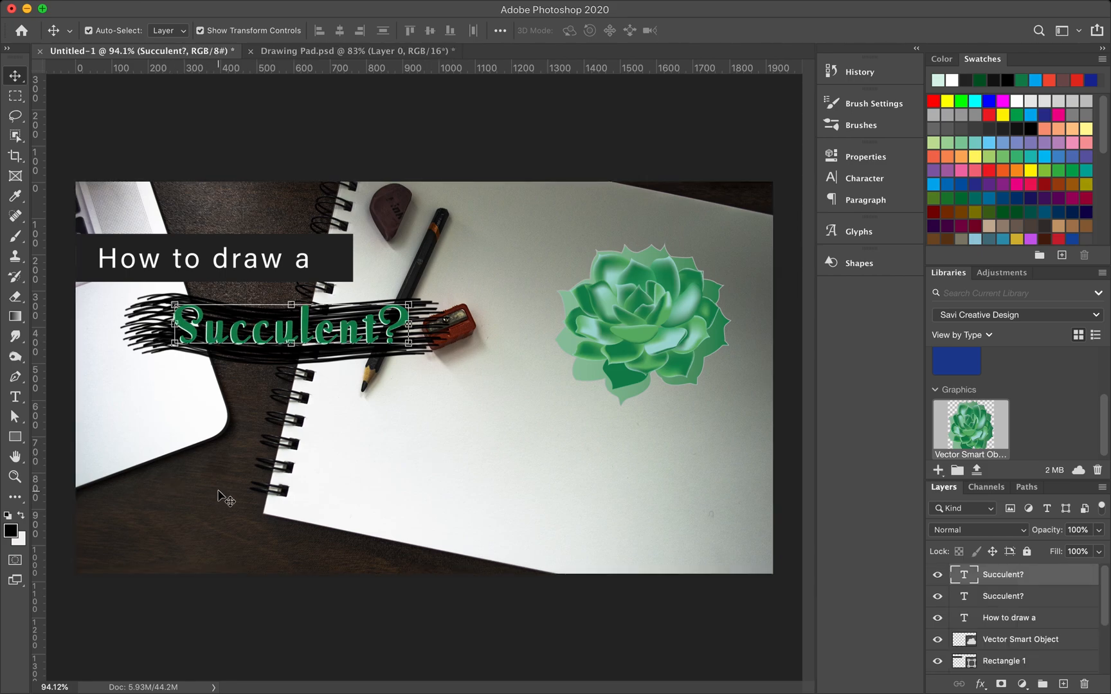
drag(241, 337, 236, 446)
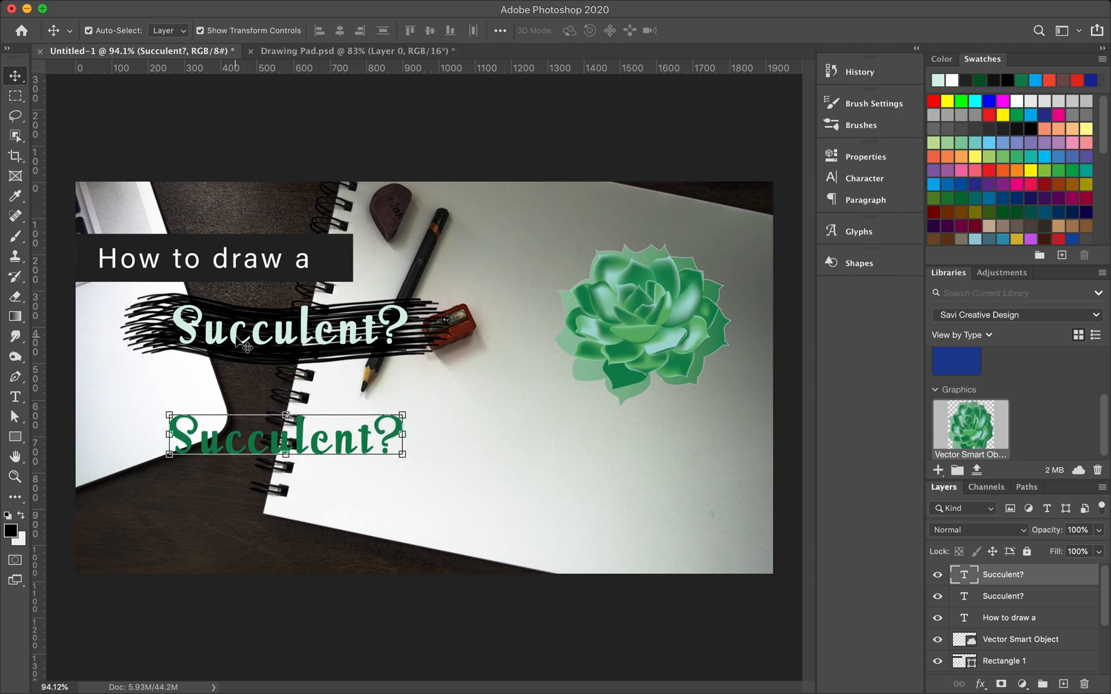
click(239, 341)
click(500, 417)
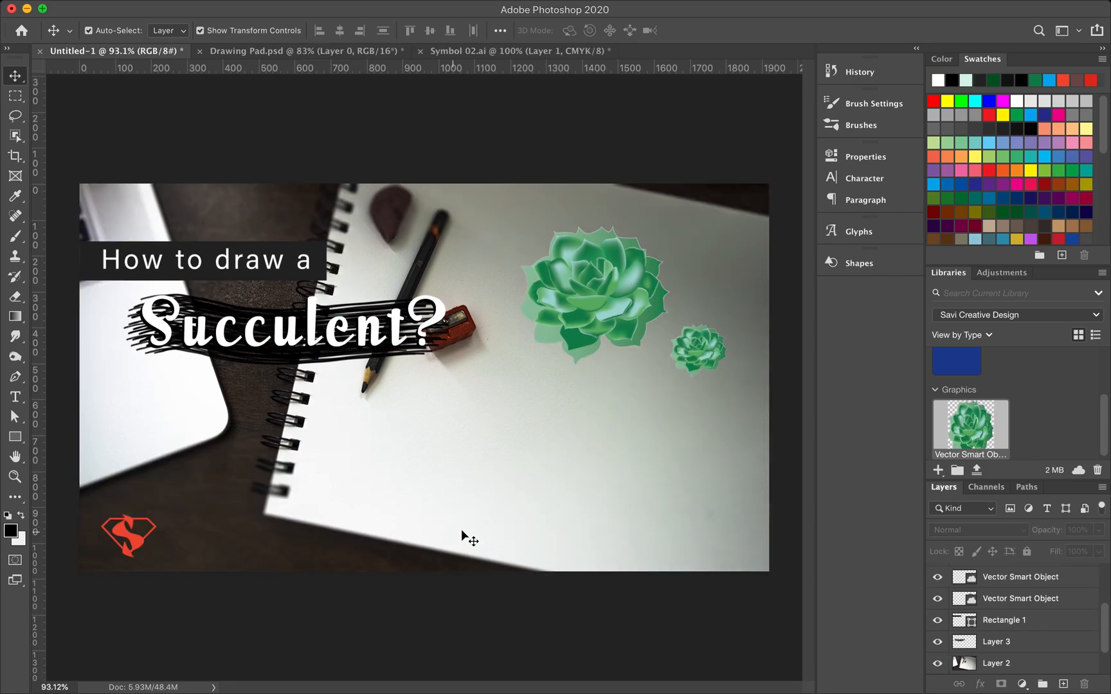
Apply a white ffffff Color Overlay to the red logo on Layer 4
scroll(176, 419, down, 4)
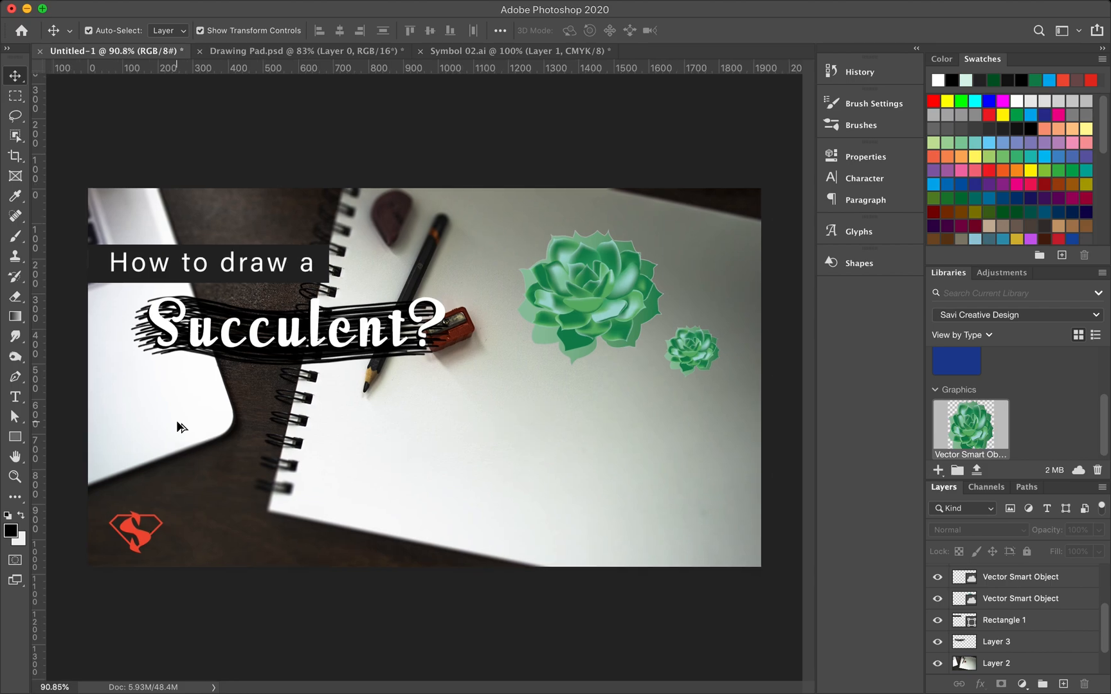
click(166, 532)
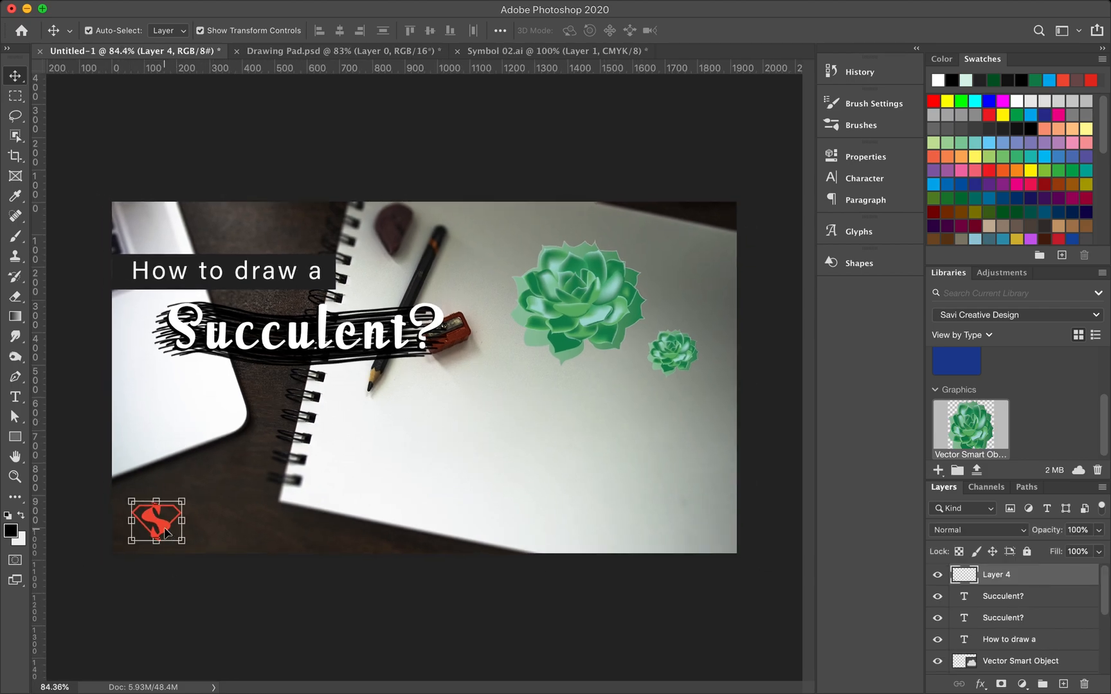
double_click(1056, 580)
click(557, 346)
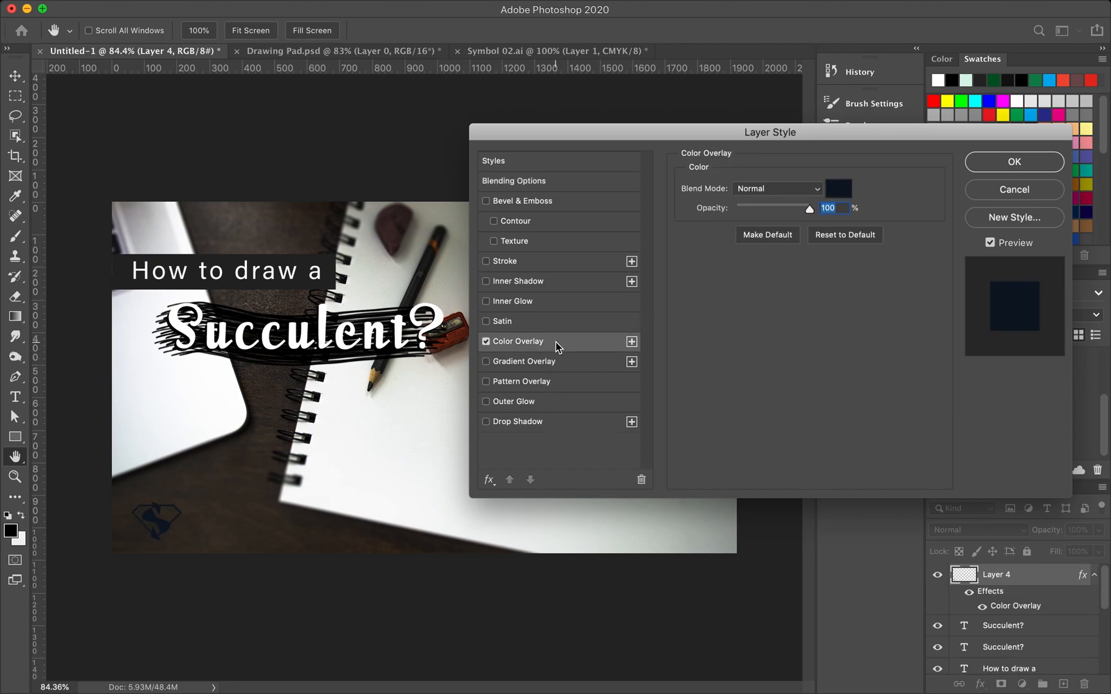
click(838, 193)
text(ffffff)
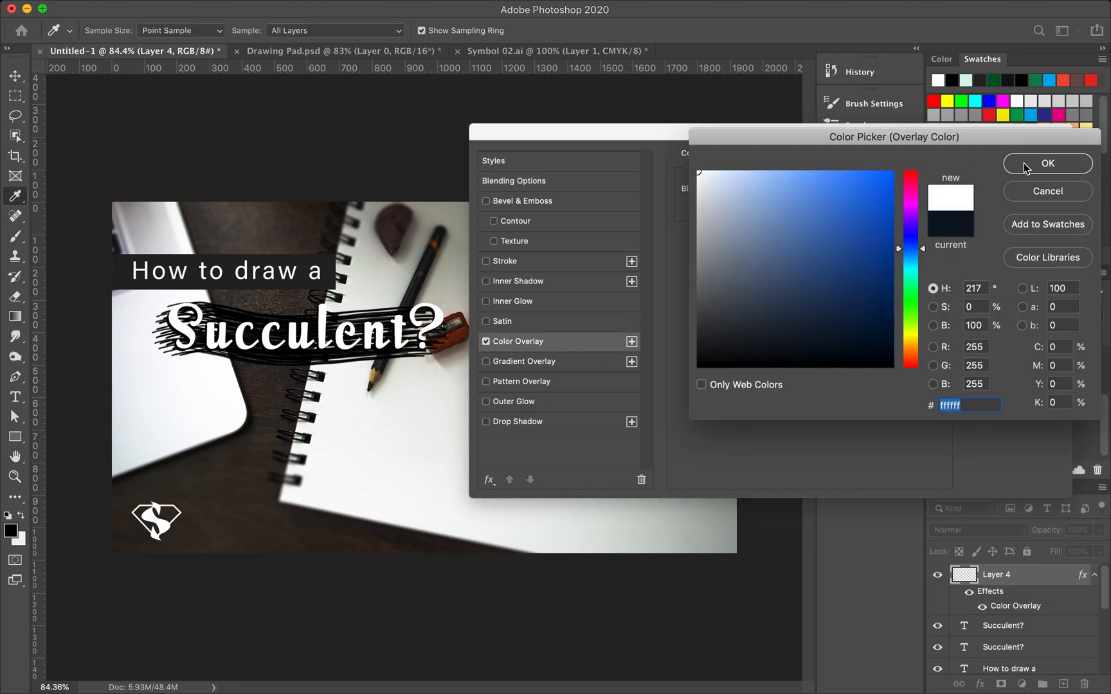
click(1016, 162)
click(1014, 159)
Scale the white logo down in two passes, keeping it near the lower-left corner of the graphic
key(ctrl+t)
drag(184, 503, 156, 527)
key(Return)
click(180, 587)
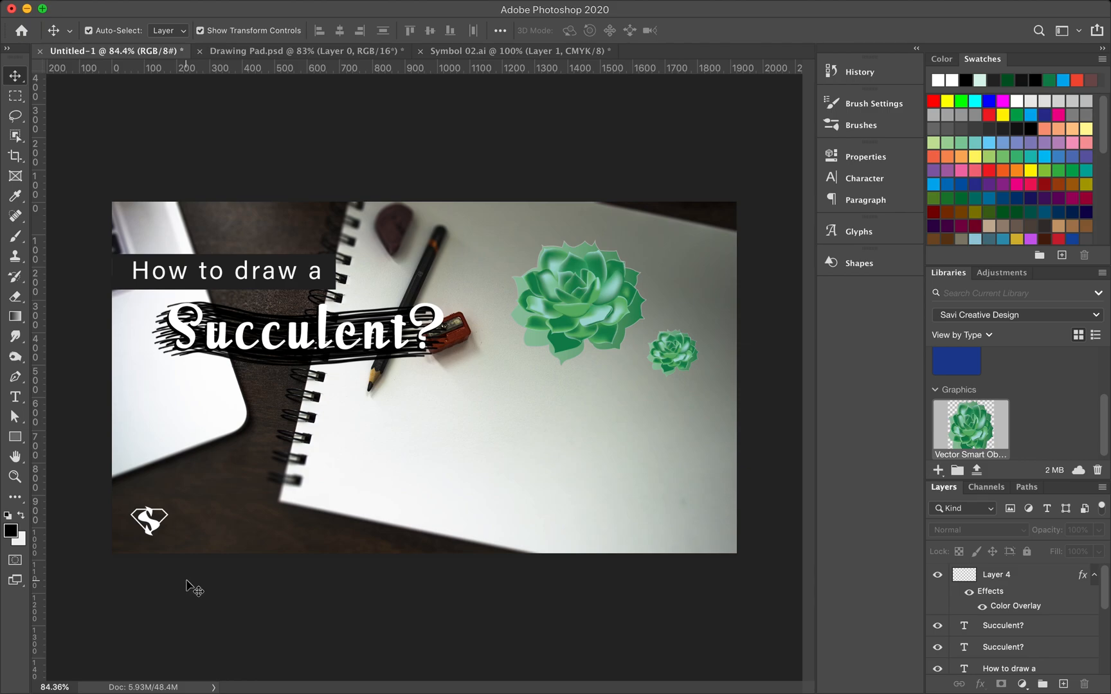
scroll(152, 529, up, 5)
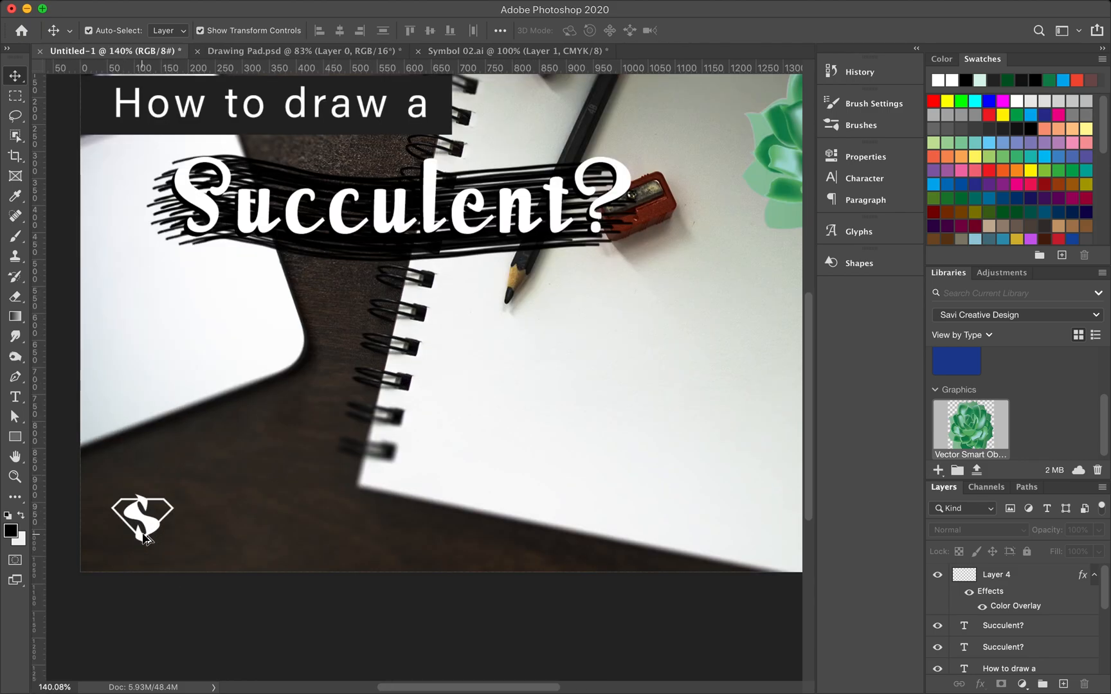
click(150, 526)
drag(188, 478, 132, 533)
key(Return)
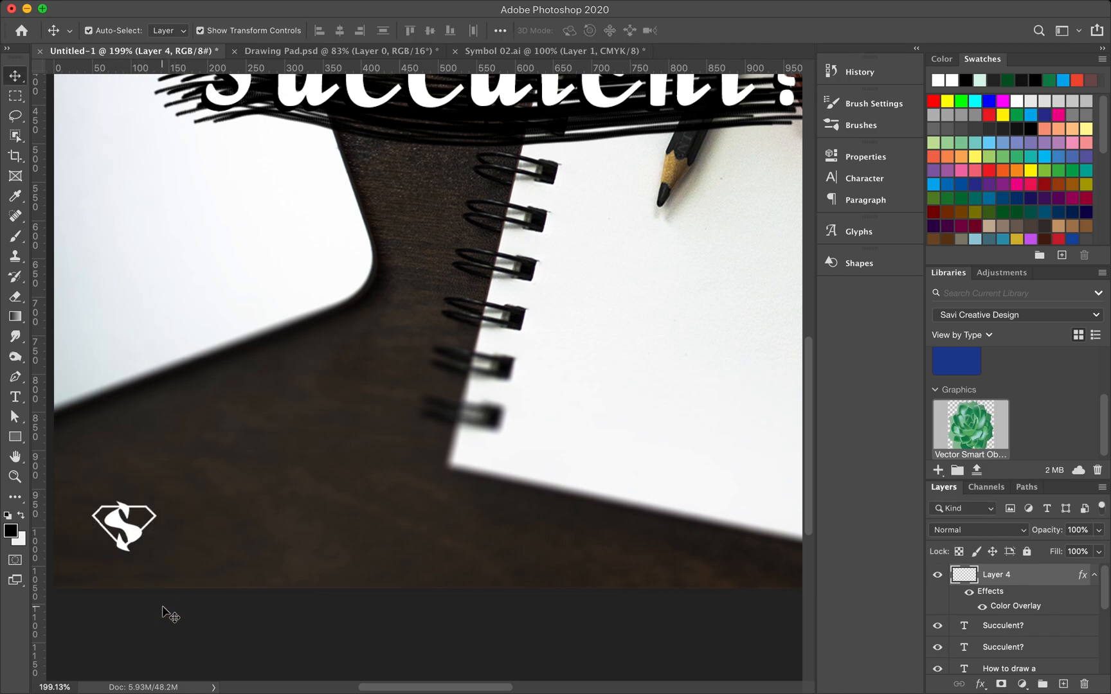
scroll(166, 611, down, 1)
scroll(171, 614, down, 3)
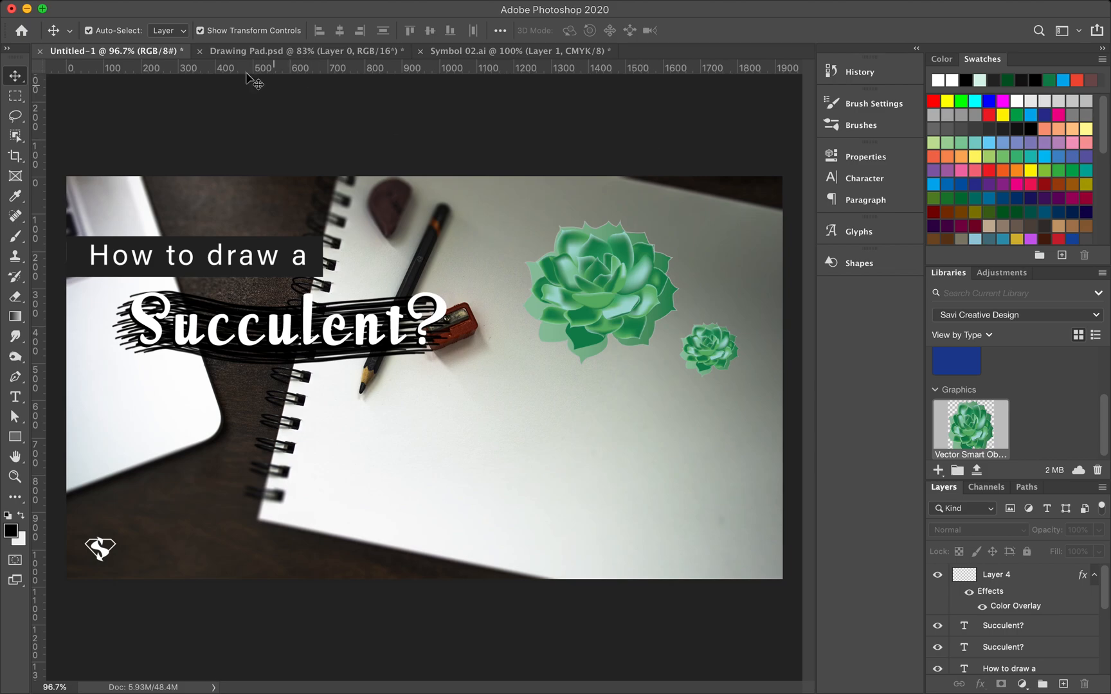
Save the layered document on the computer as Thumbnail.psd in the Desktop folder
click(122, 8)
click(160, 167)
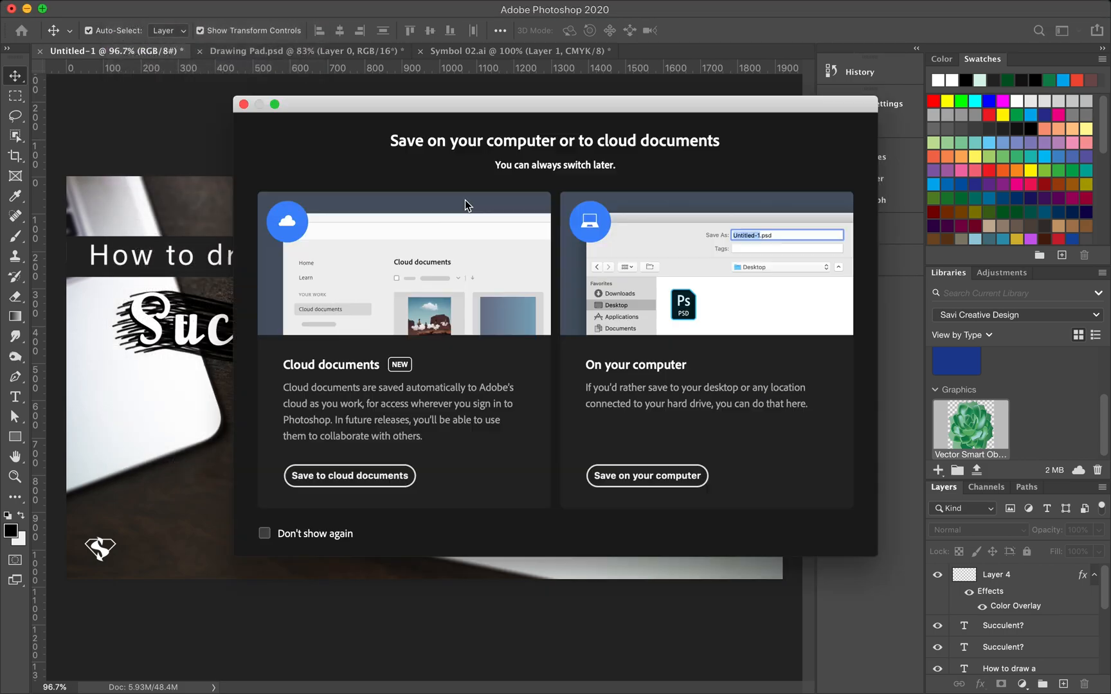
click(636, 479)
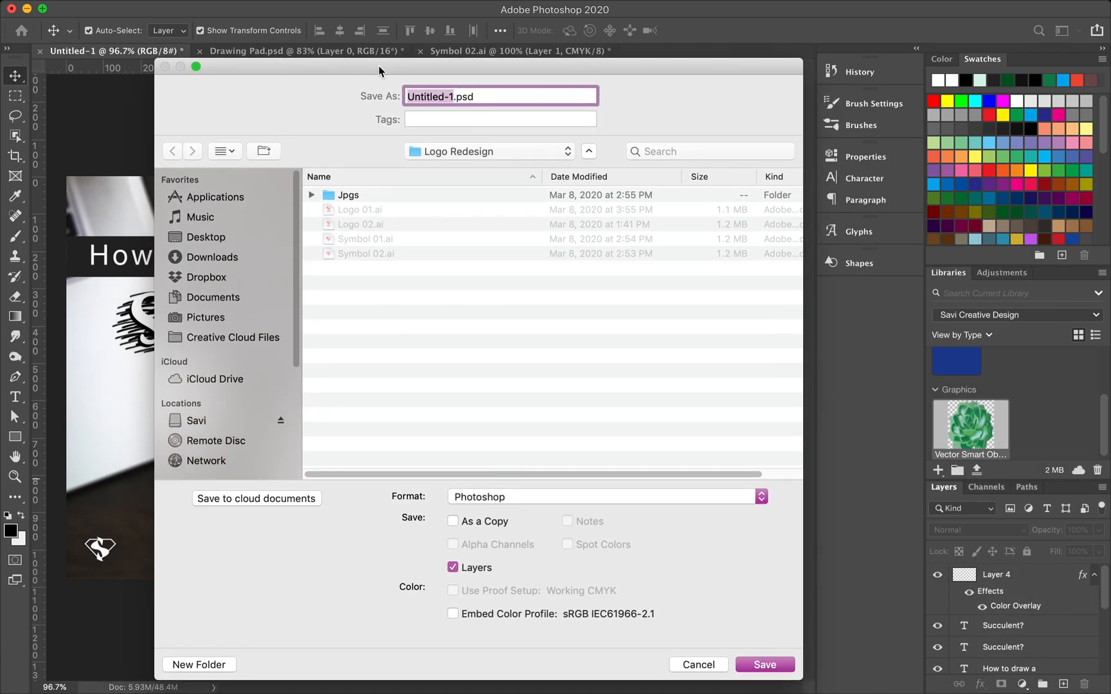
click(228, 227)
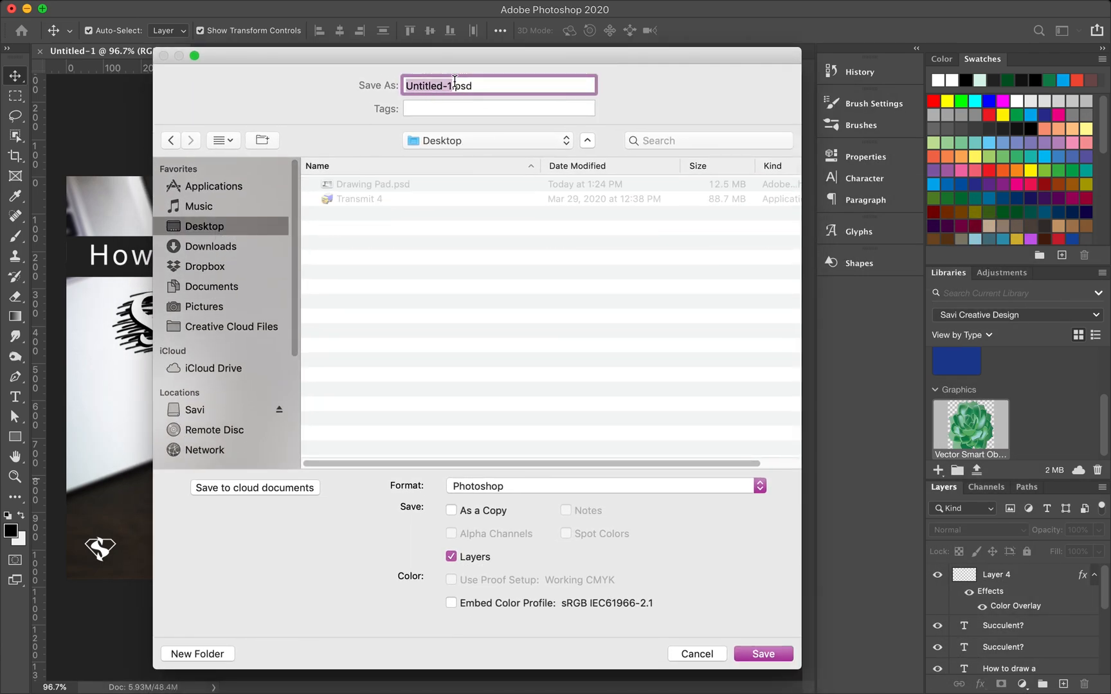
text(Thumbnail.)
click(767, 653)
click(739, 261)
Open the Export As settings for the thumbnail, try the PNG format and set it back to JPG
click(128, 5)
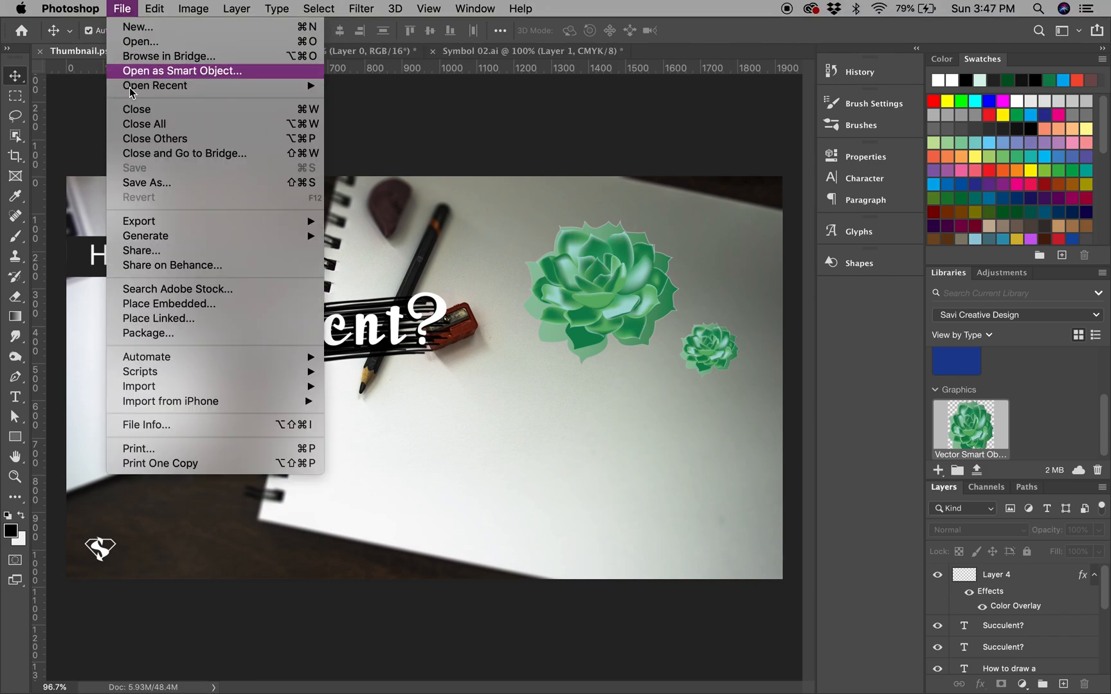
mouse_move(234, 220)
click(379, 239)
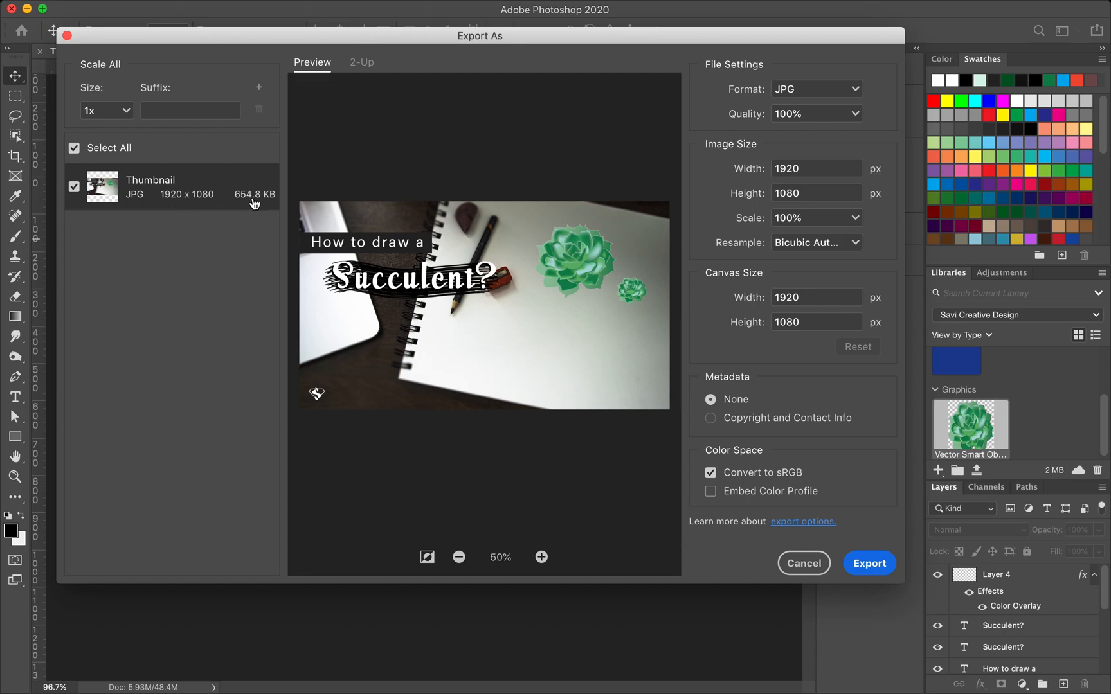
click(836, 93)
click(825, 112)
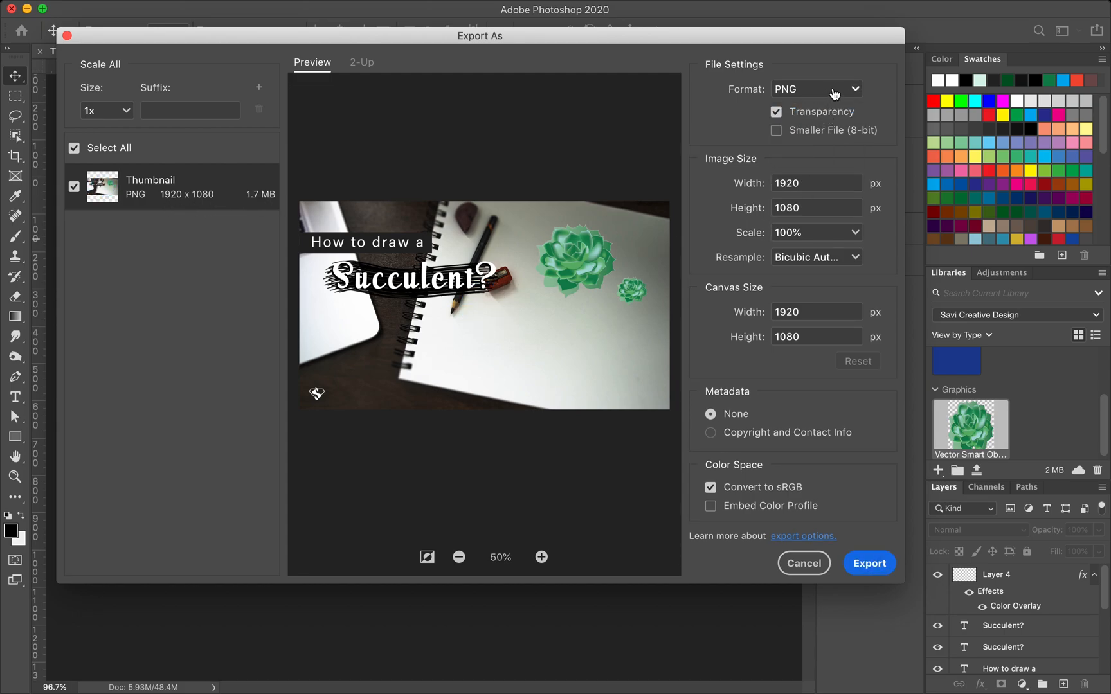
click(834, 93)
click(819, 128)
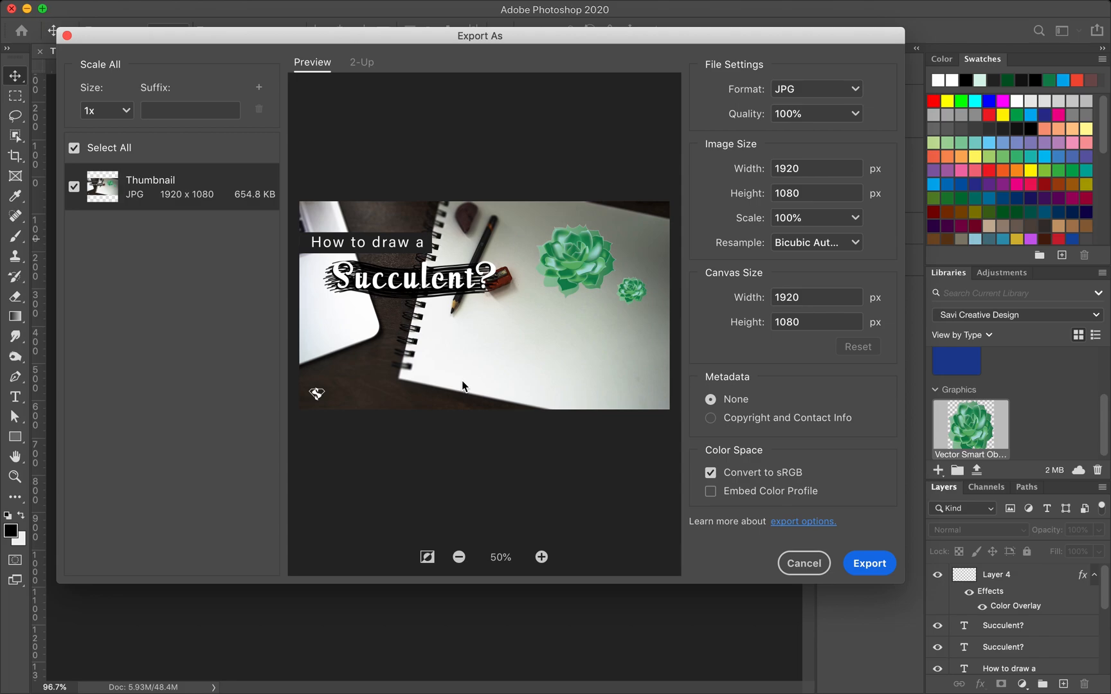
Export the graphic as Thumbnail.jpg to the Desktop folder
click(865, 570)
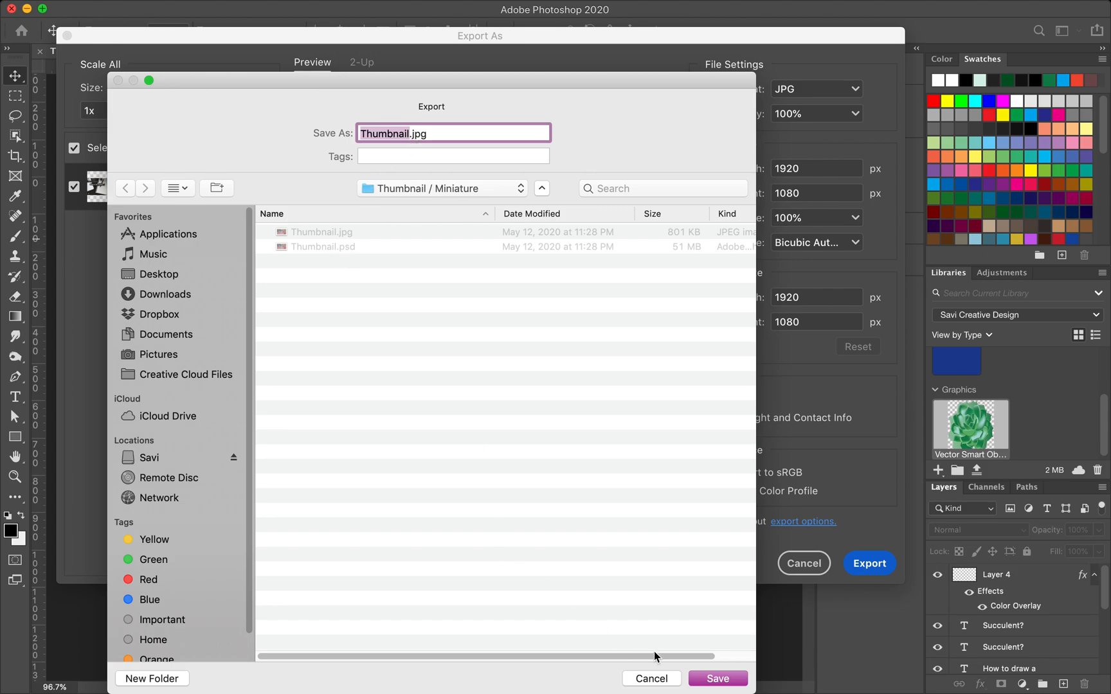
click(718, 679)
click(474, 183)
click(409, 187)
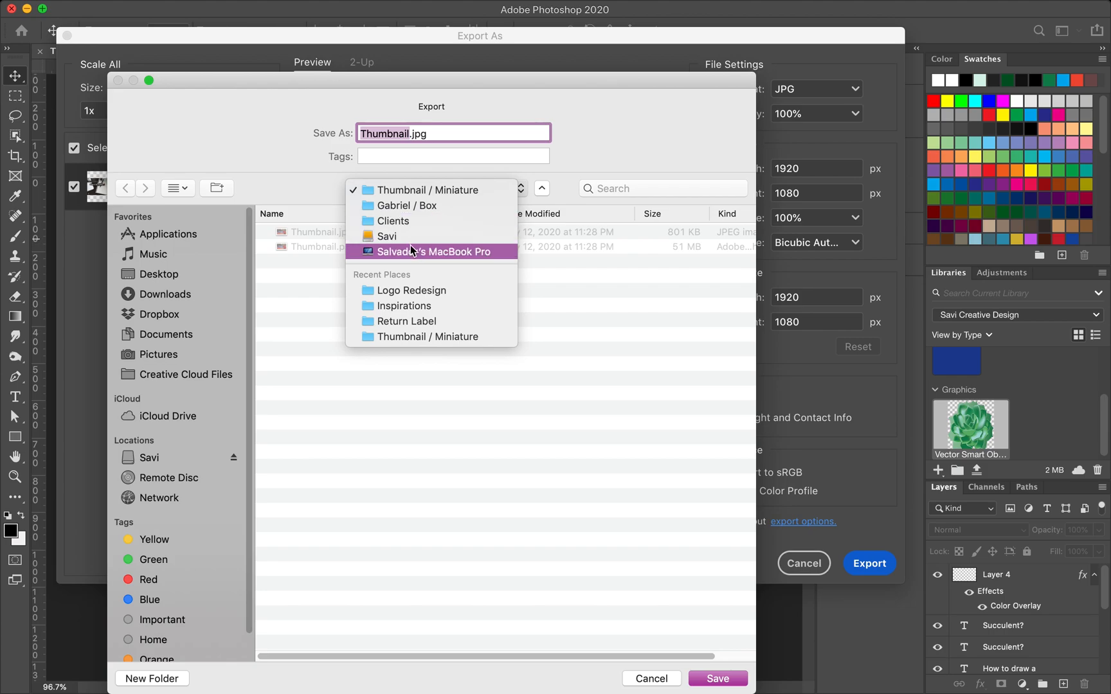
click(254, 275)
click(166, 334)
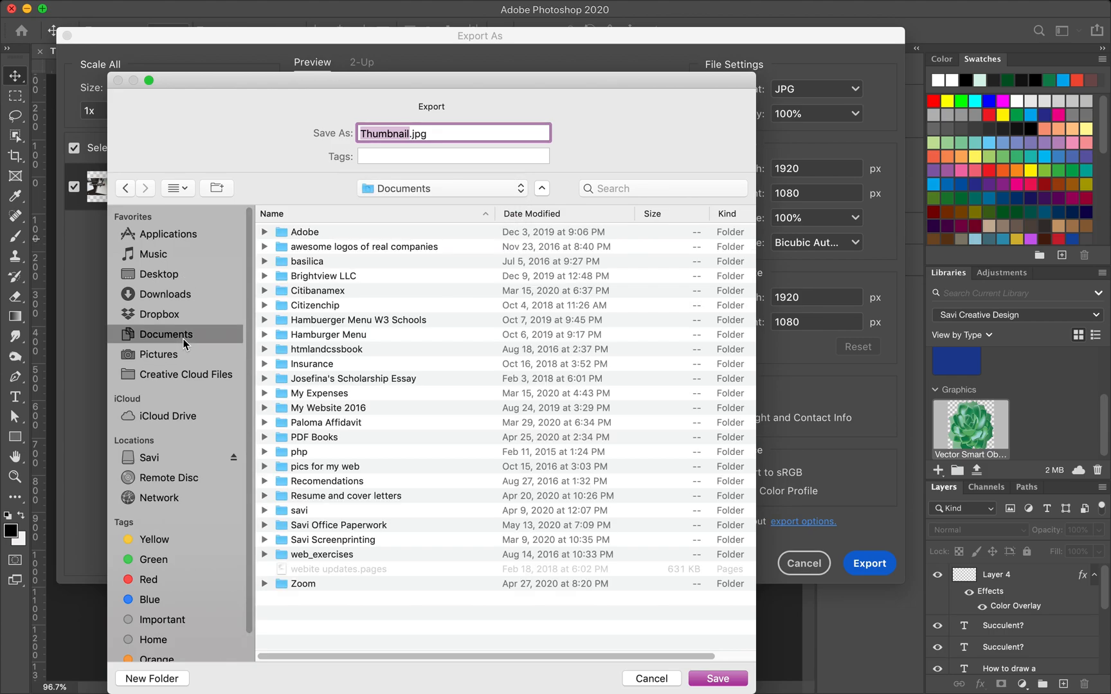
click(170, 276)
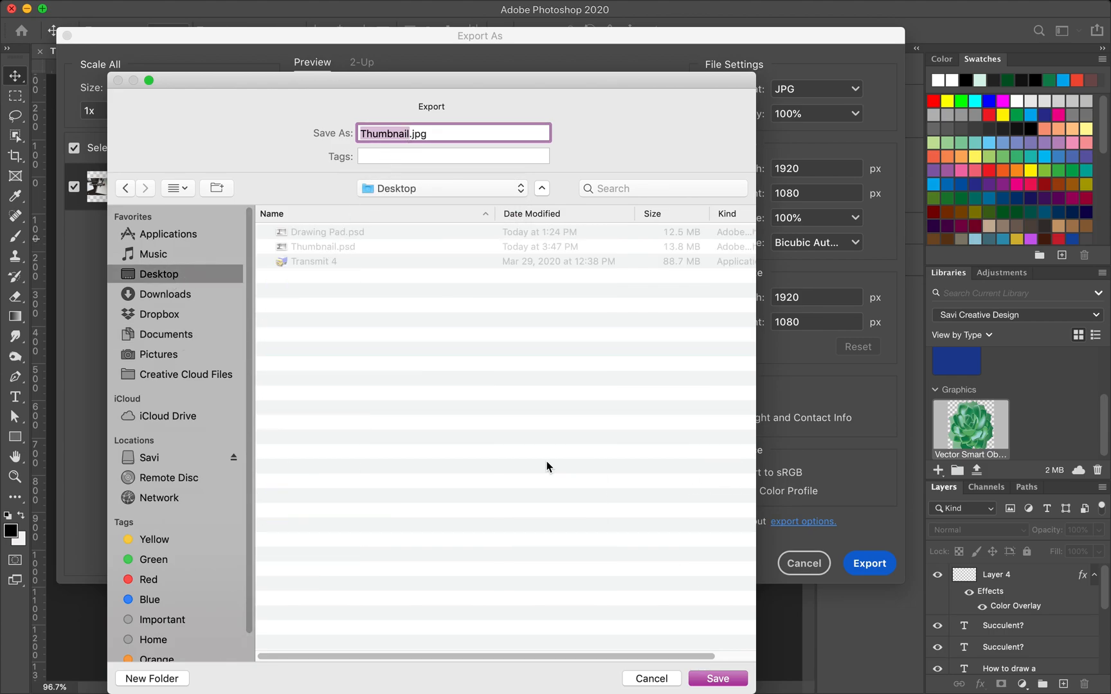
key(Return)
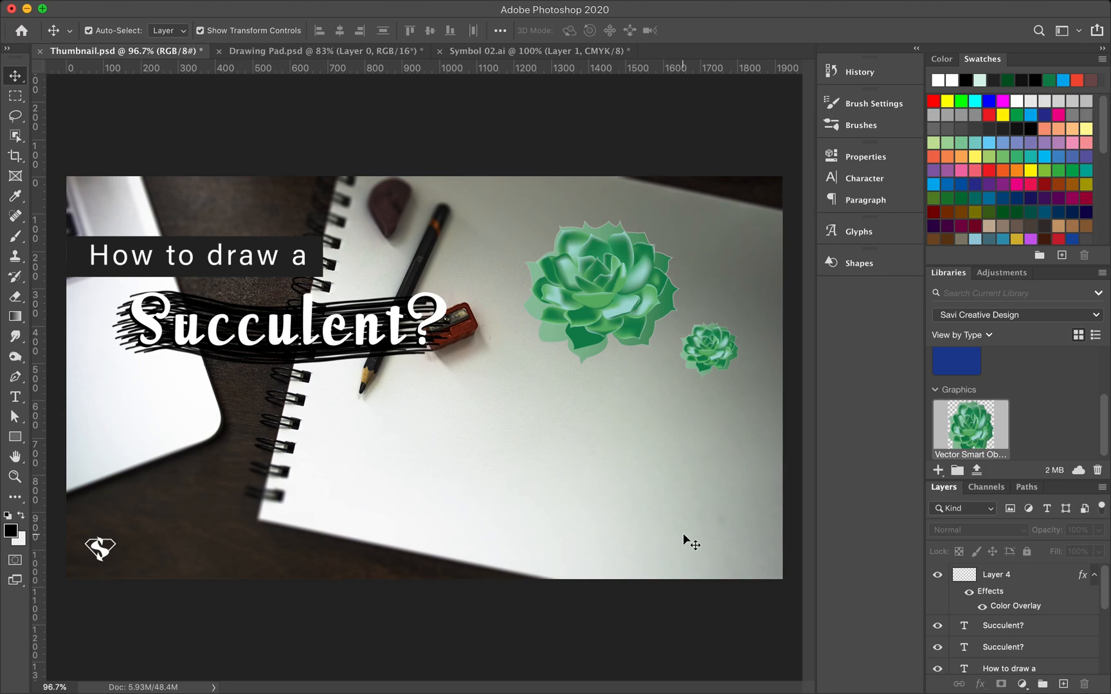
Shift both succulents down and to the left, nudge the large one slightly back up and right, and save the document
drag(598, 297, 573, 338)
drag(703, 359, 678, 391)
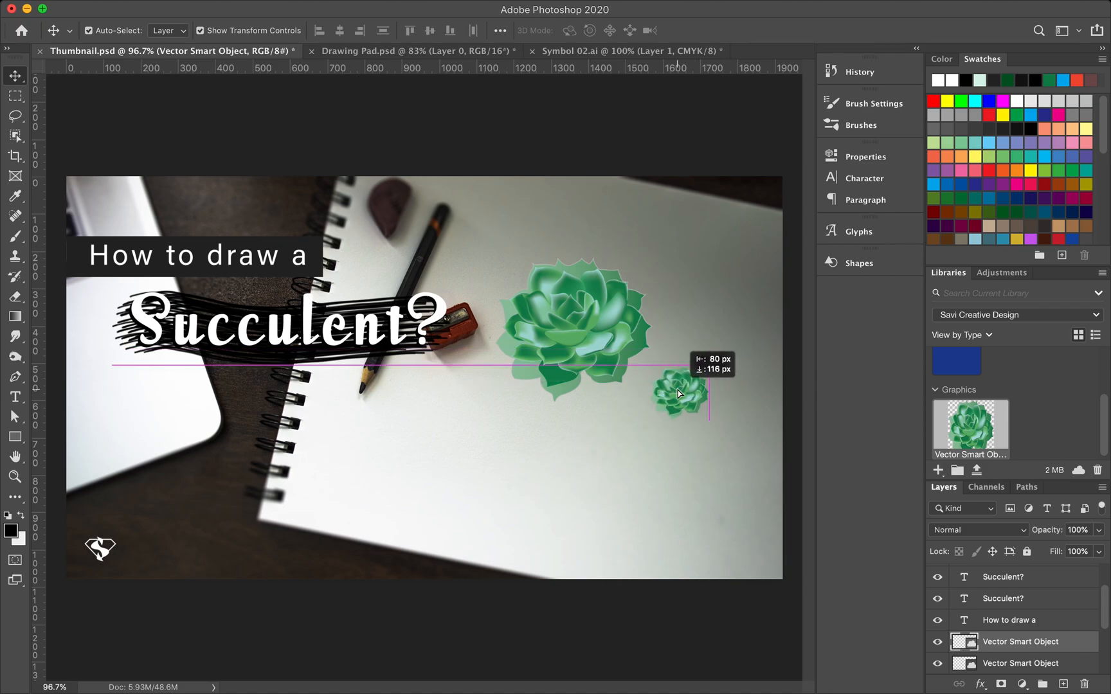
click(729, 230)
click(713, 124)
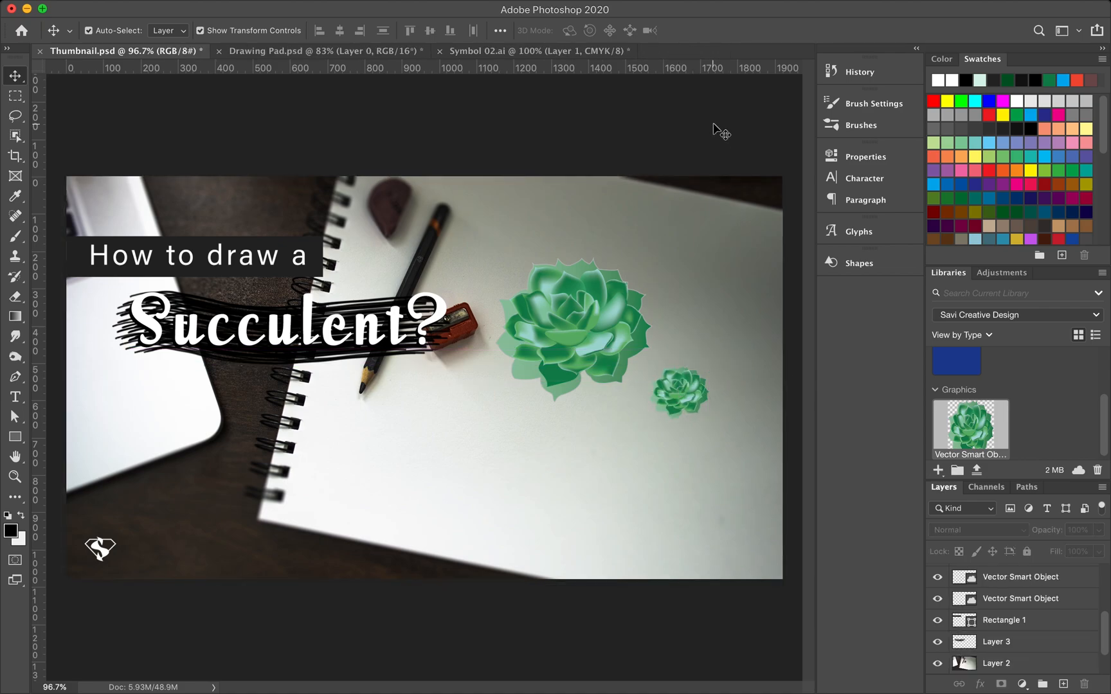
drag(613, 298, 620, 289)
click(706, 149)
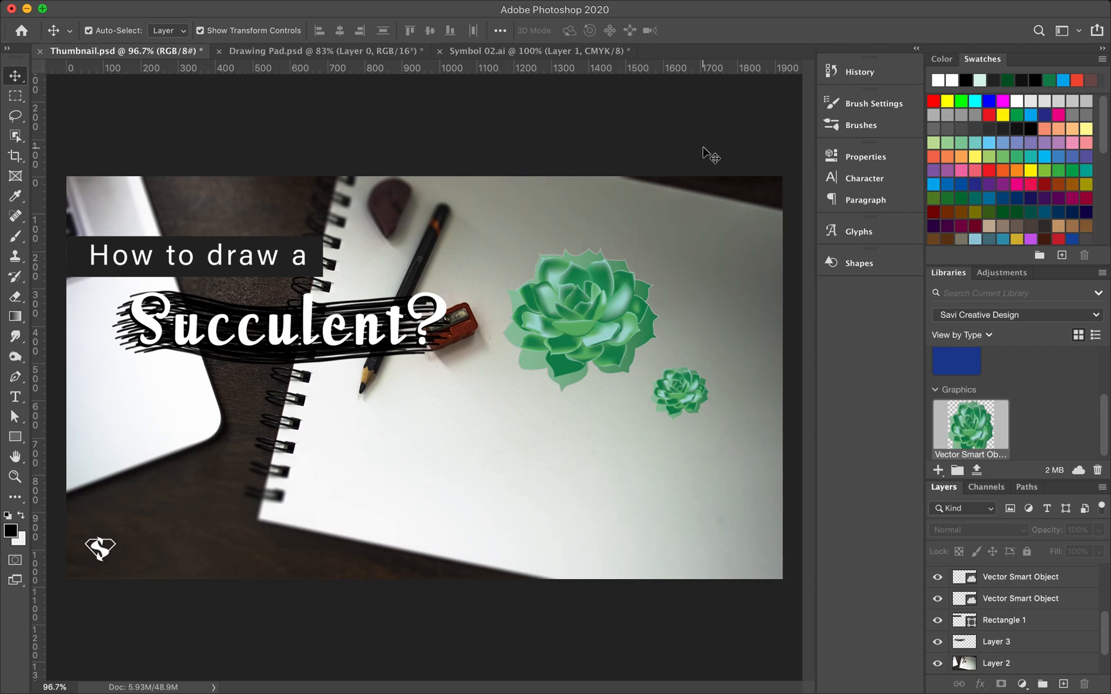
key(super+s)
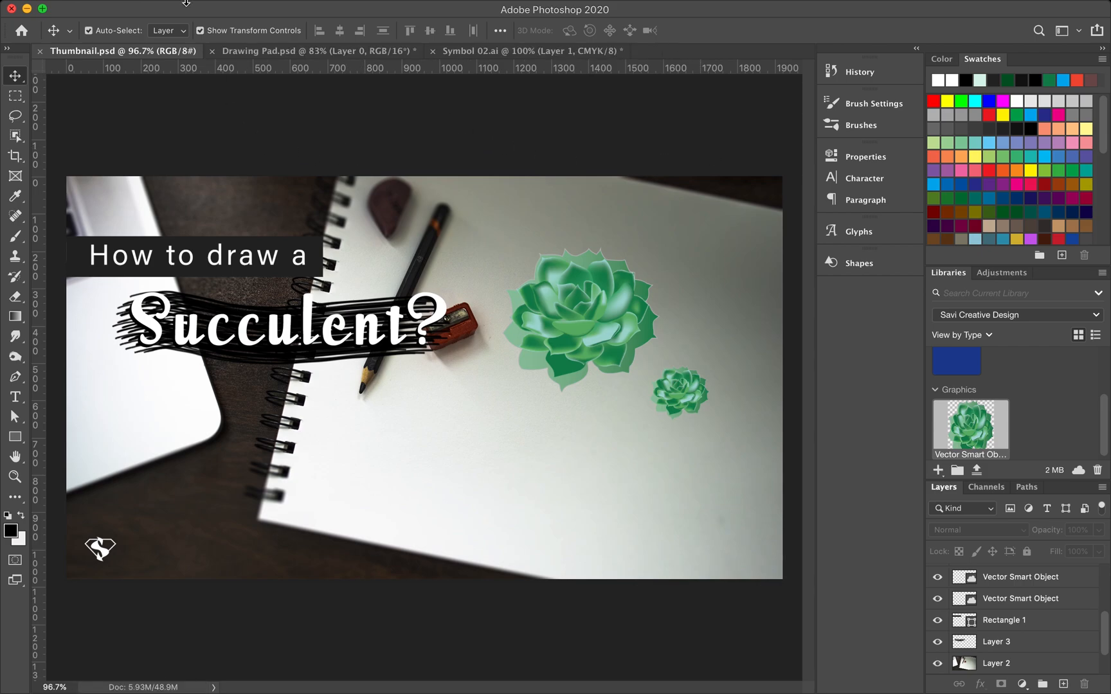
Export the revised graphic as a JPG named Thumbnail 2.jpg to the Desktop folder
click(123, 8)
mouse_move(174, 221)
click(424, 236)
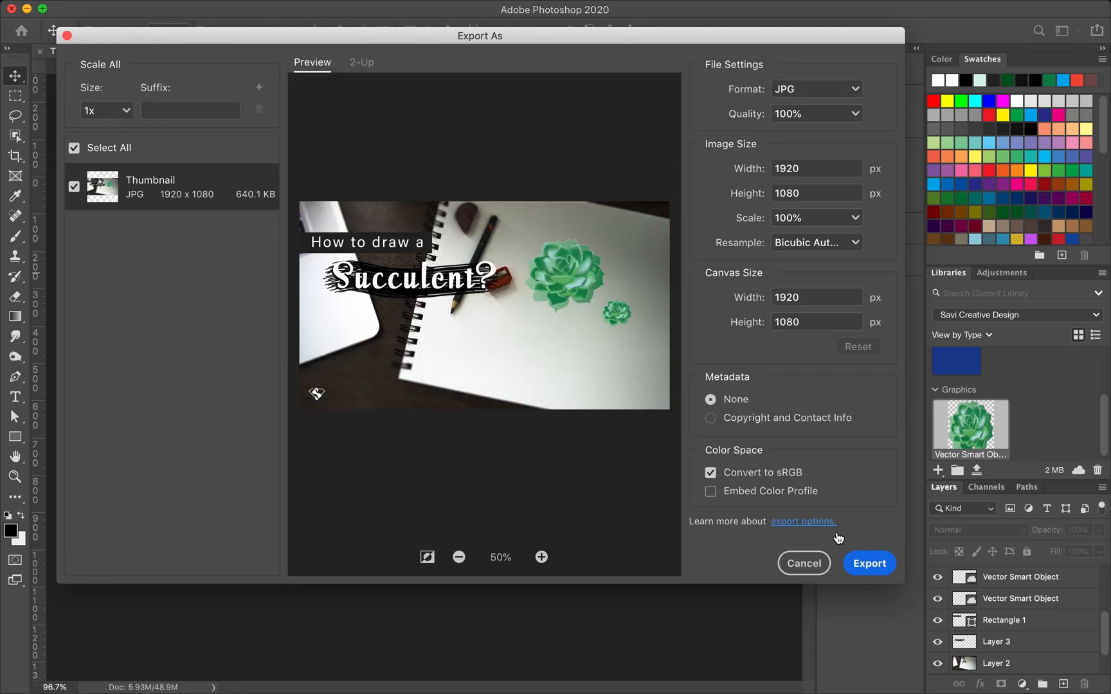
click(869, 563)
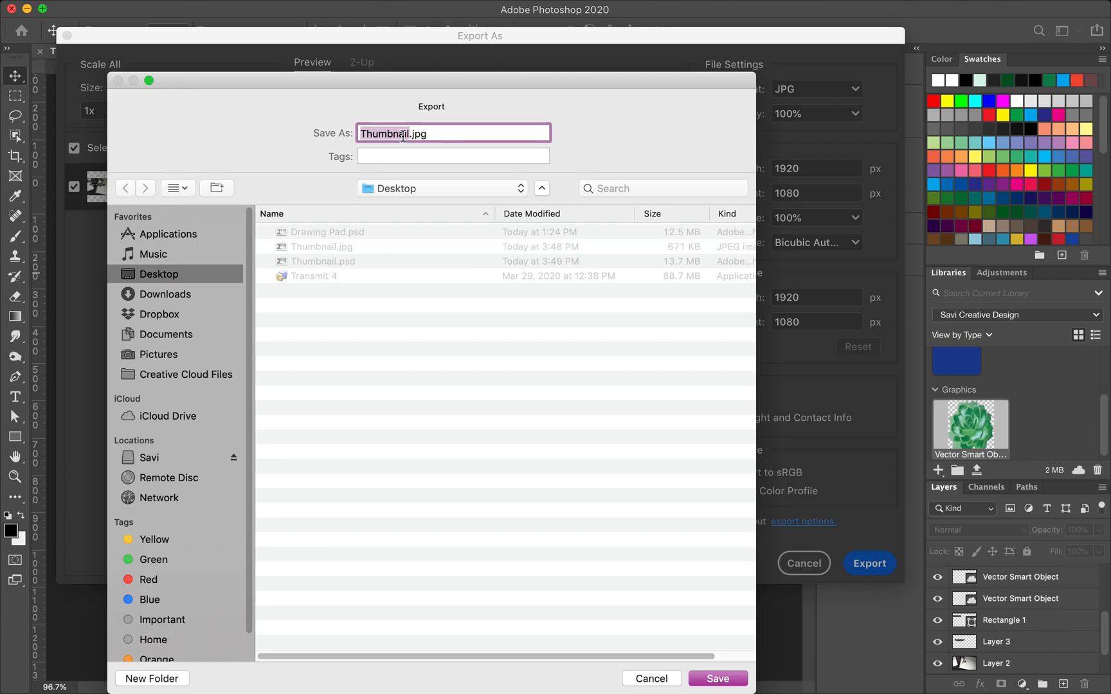
key(Right)
text(2)
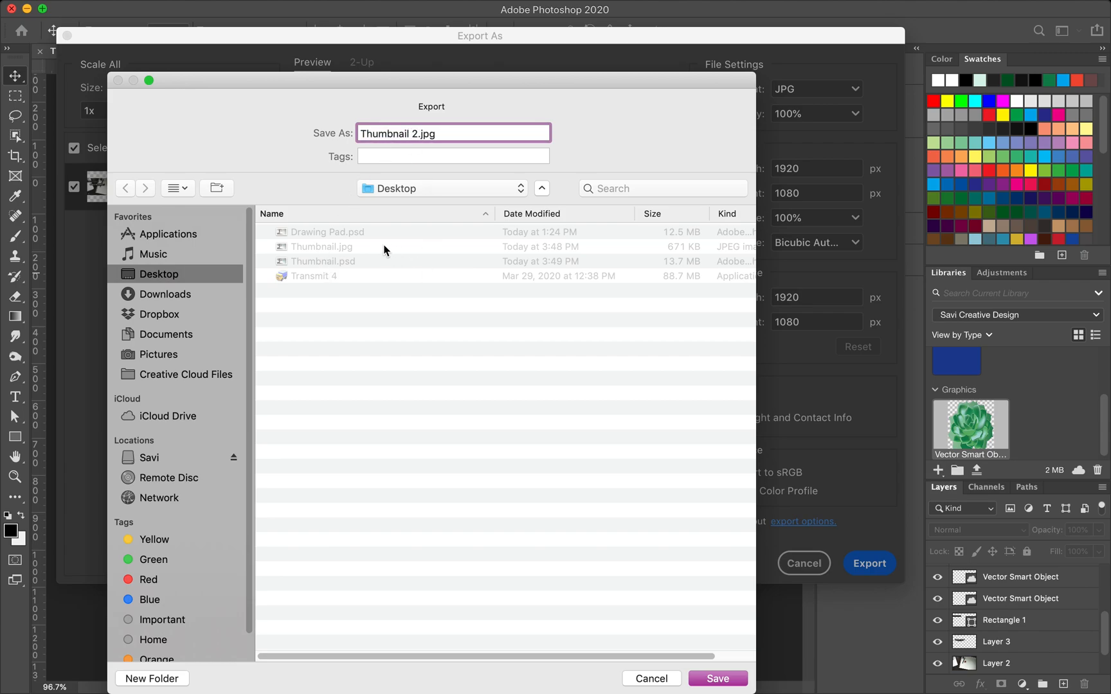
click(717, 678)
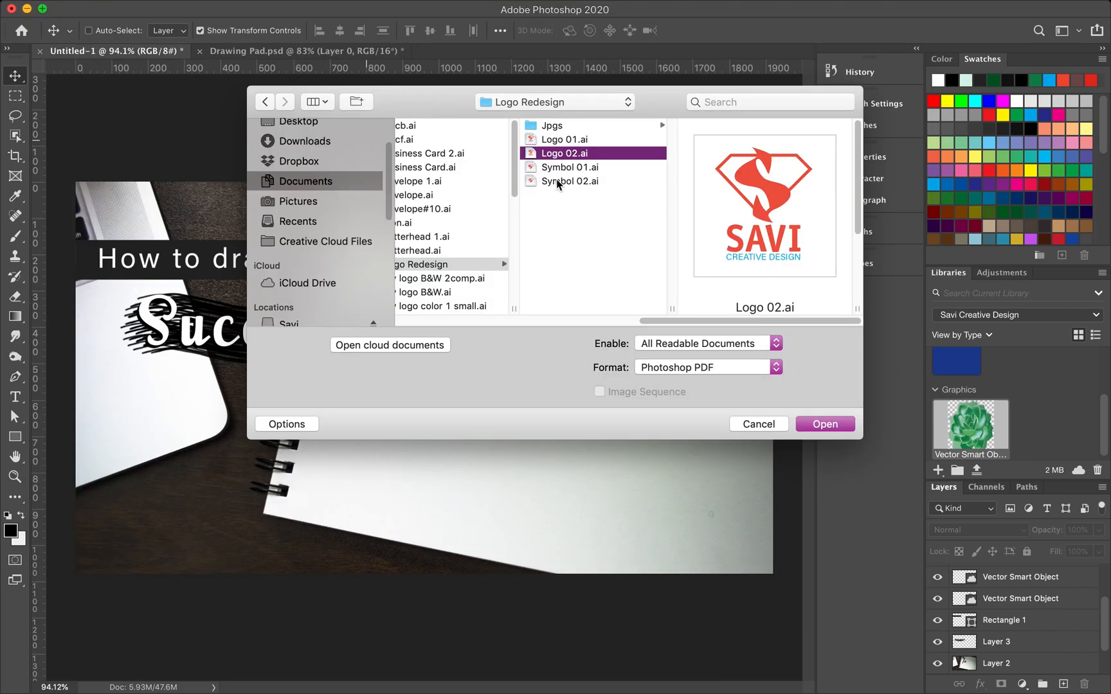
Open Symbol 02.ai from the Logo Redesign folder and bring its red logo into the Untitled-1 graphic
click(558, 182)
click(807, 425)
click(784, 465)
mouse_move(395, 363)
mouse_down()
mouse_move(347, 211)
mouse_move(353, 52)
mouse_move(314, 318)
mouse_up()
drag(166, 55, 255, 475)
Scale the red logo to 25.22% and position it near the lower-left corner of the graphic
drag(343, 358, 278, 407)
drag(247, 459, 155, 542)
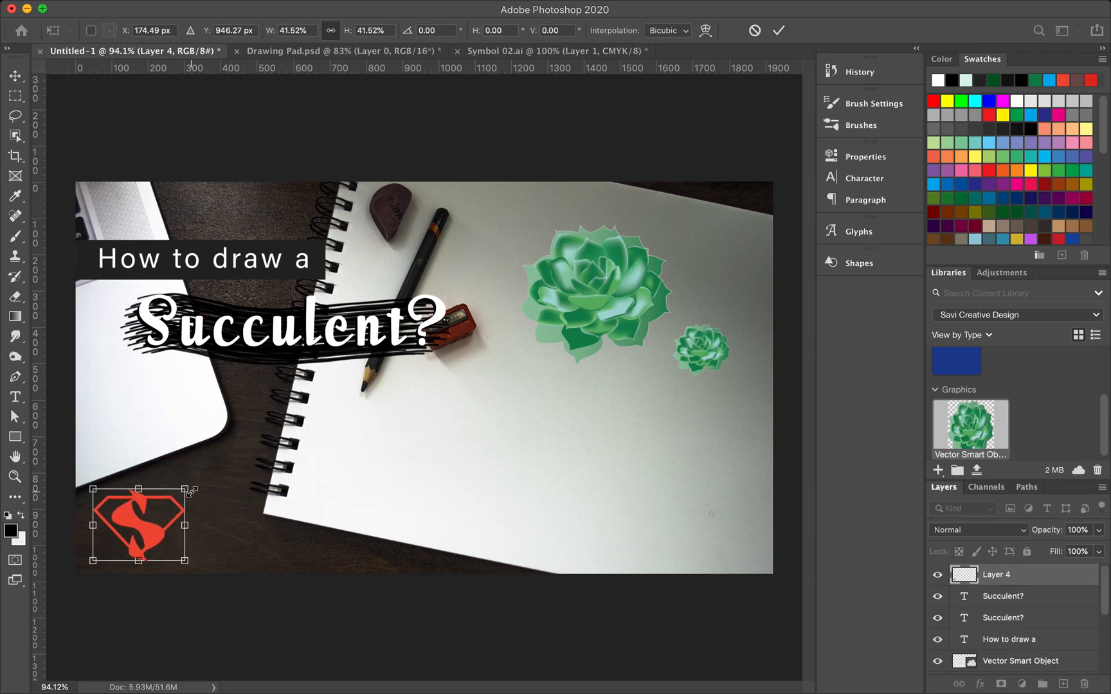
drag(185, 489, 167, 504)
drag(150, 533, 137, 546)
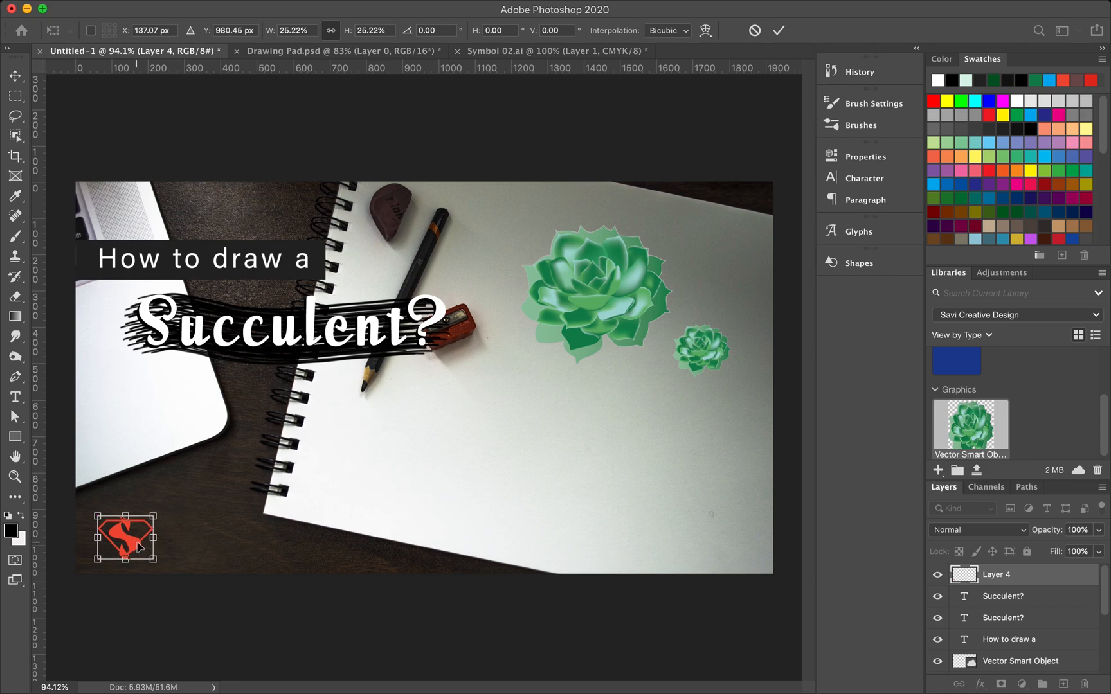
key(Return)
click(232, 607)
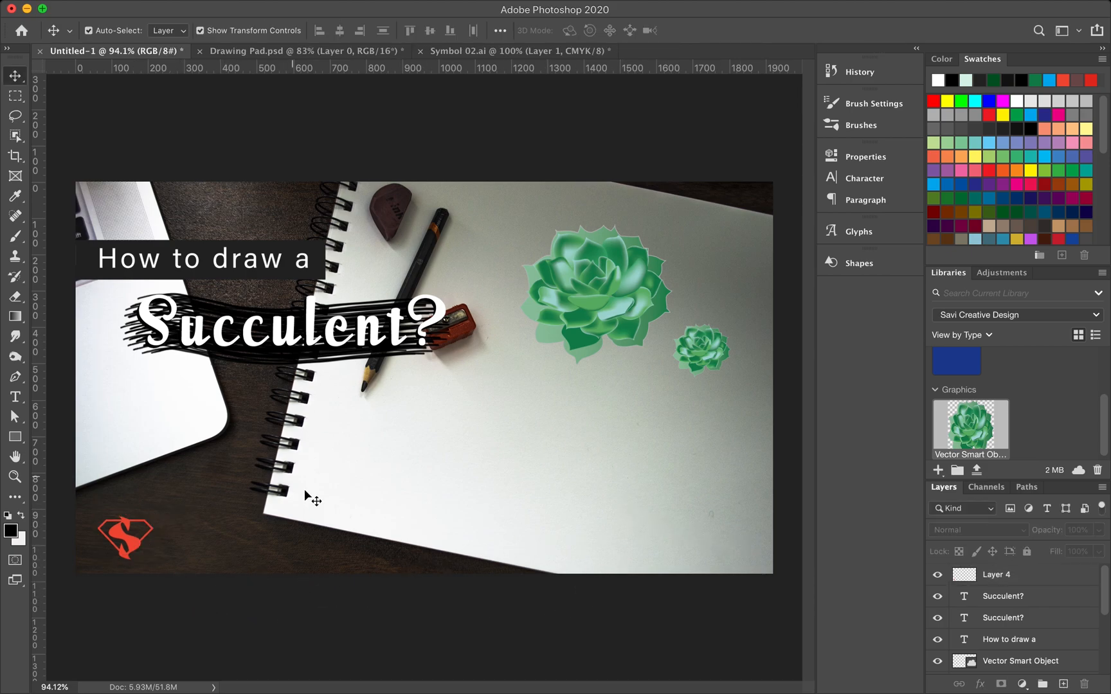
click(481, 480)
mouse_move(327, 13)
click(361, 8)
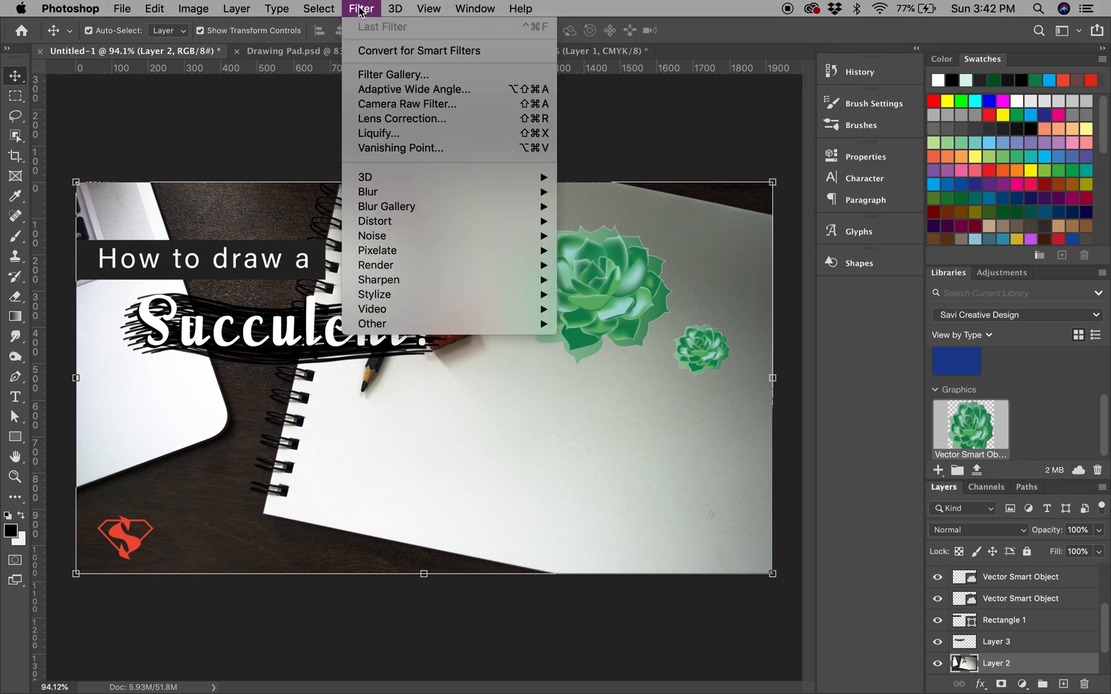
mouse_move(489, 192)
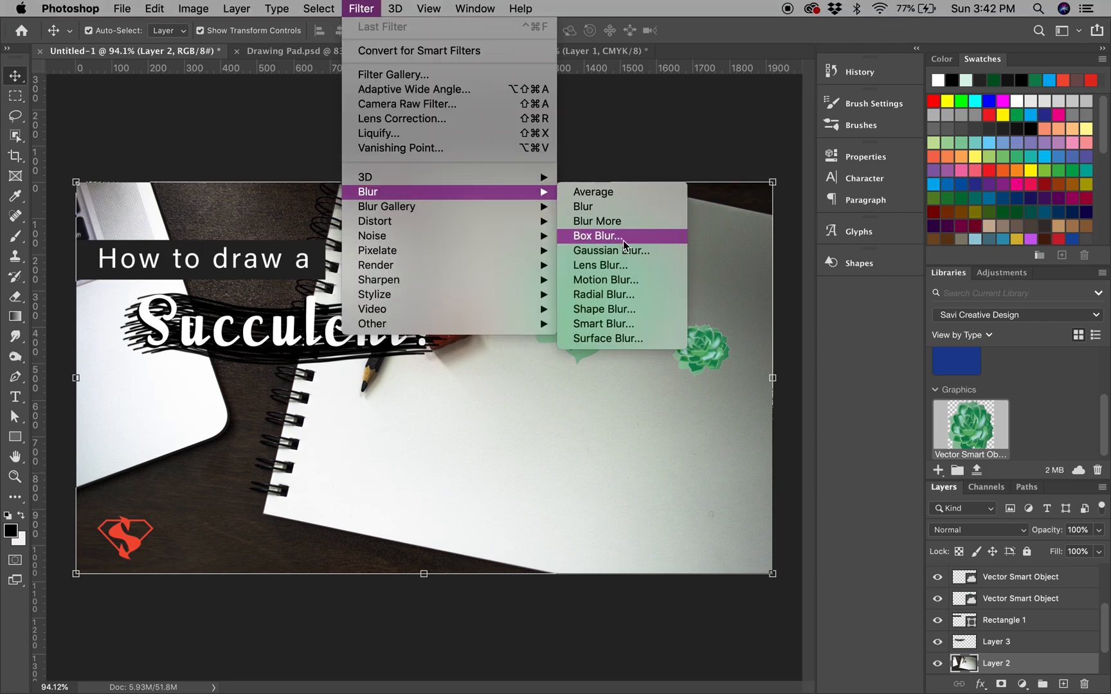
mouse_move(450, 206)
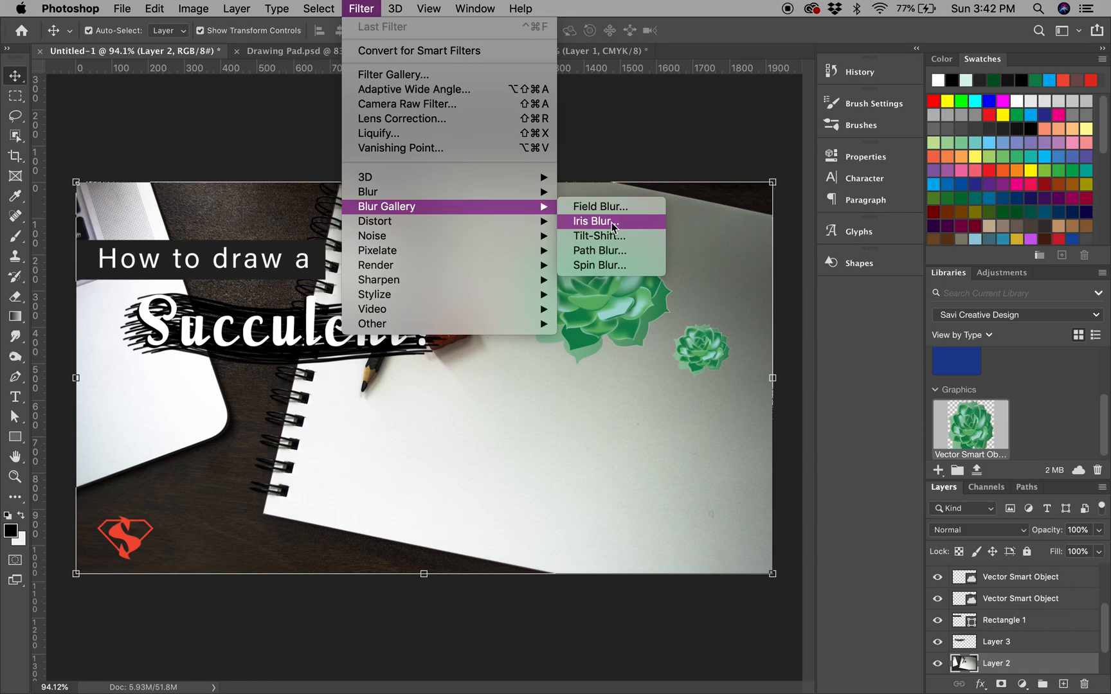
click(608, 221)
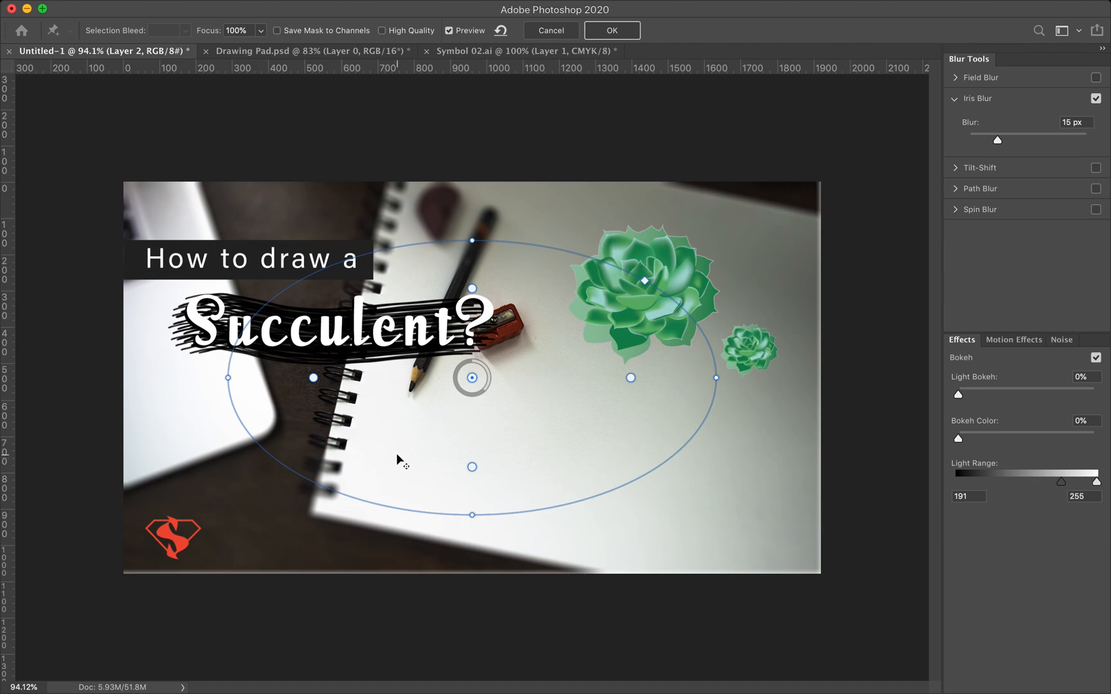
click(551, 30)
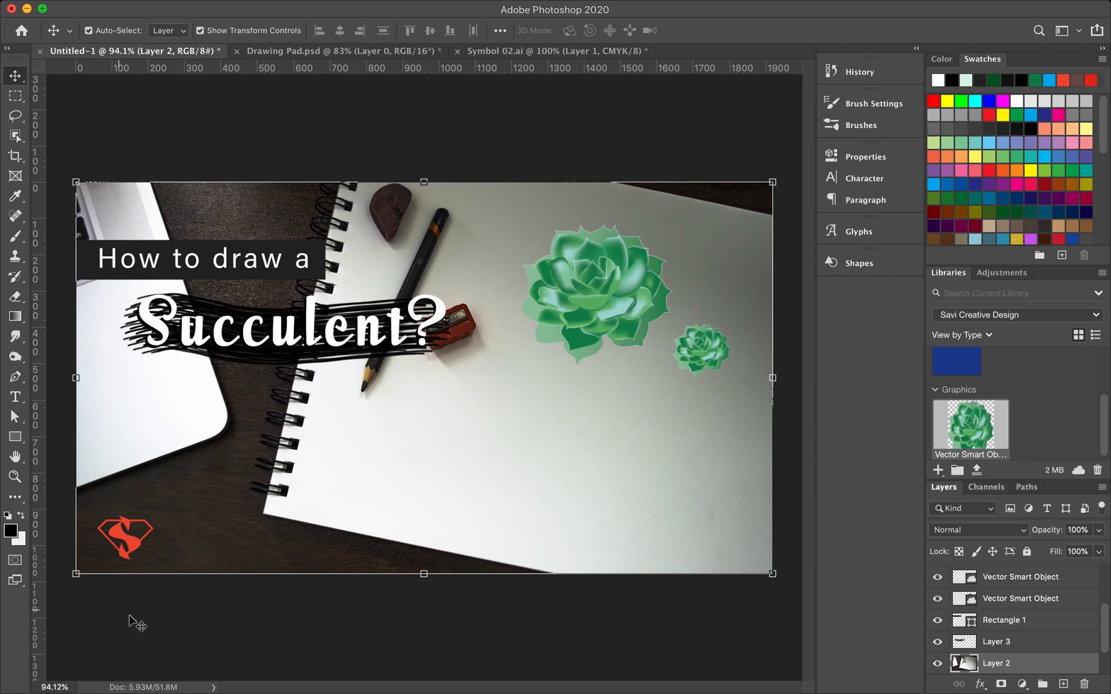
Start an Iris Blur on the Layer 2 desk photo and enlarge its ellipse in width and height to cover most of the canvas
mouse_move(309, 5)
click(361, 9)
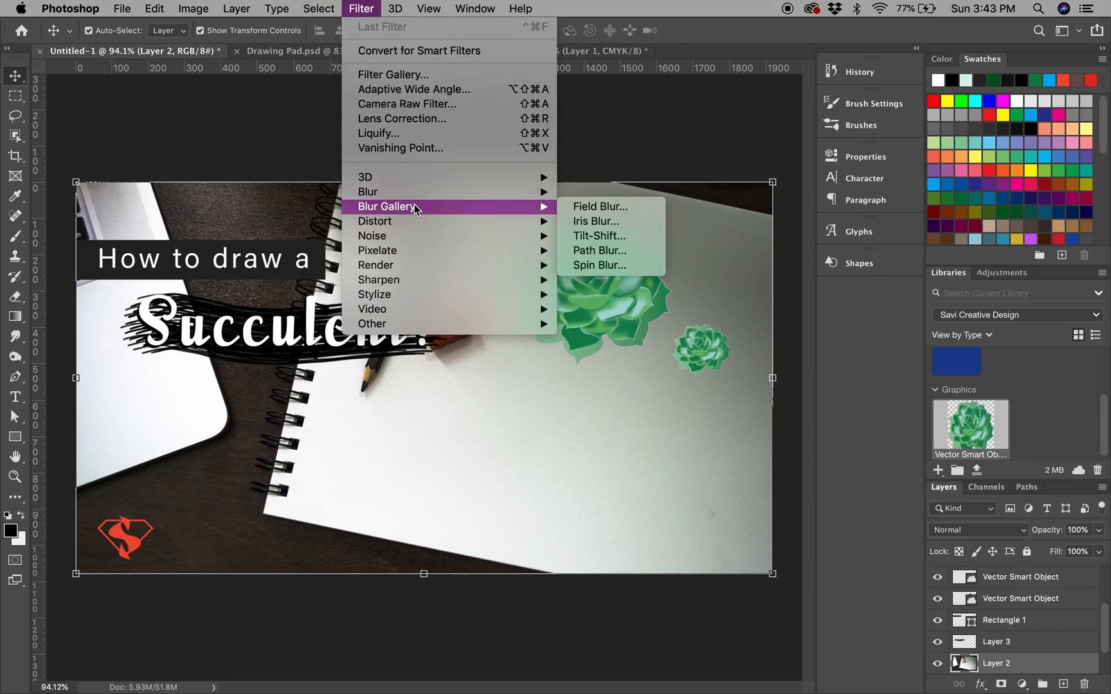
mouse_move(421, 207)
click(598, 221)
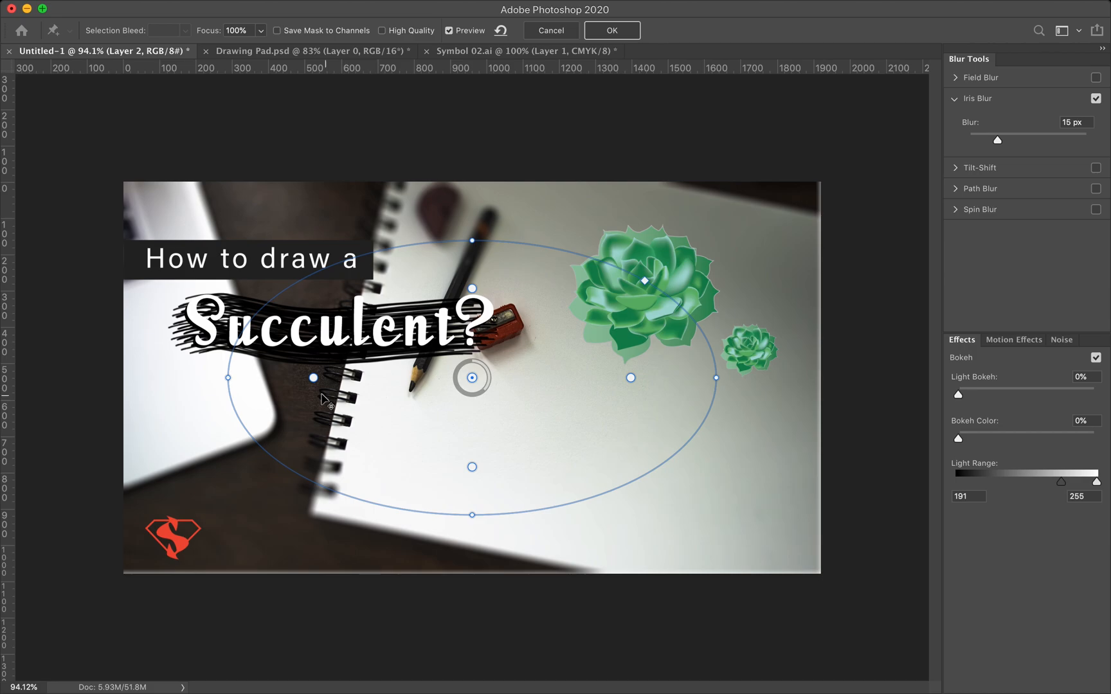
drag(226, 376, 173, 375)
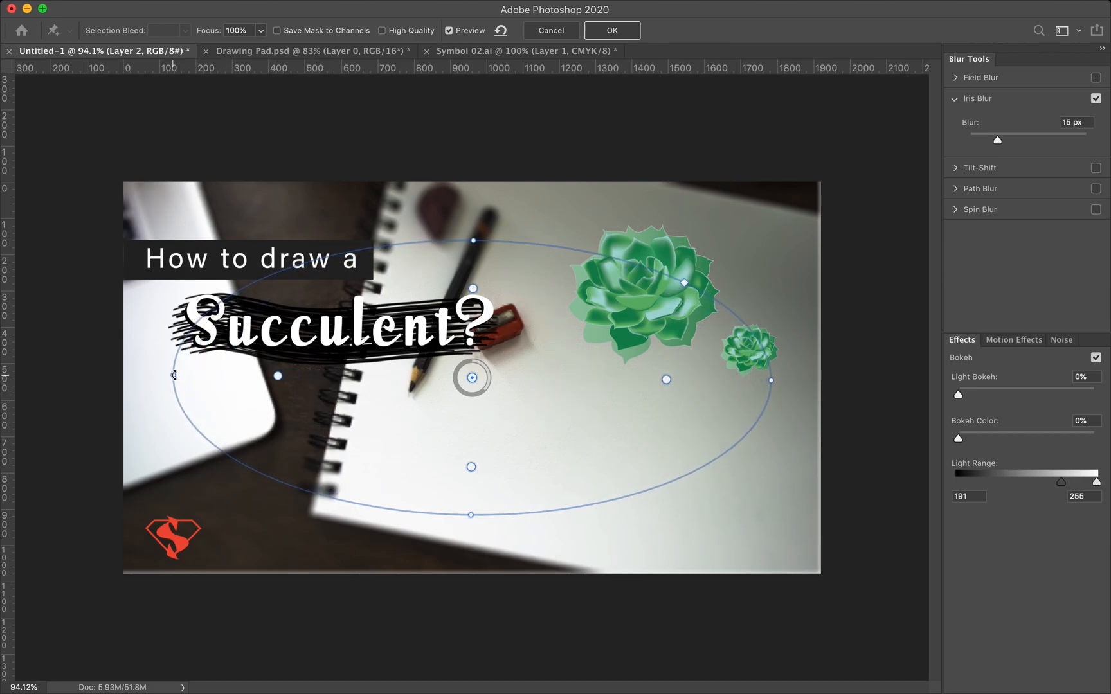
drag(471, 515, 473, 552)
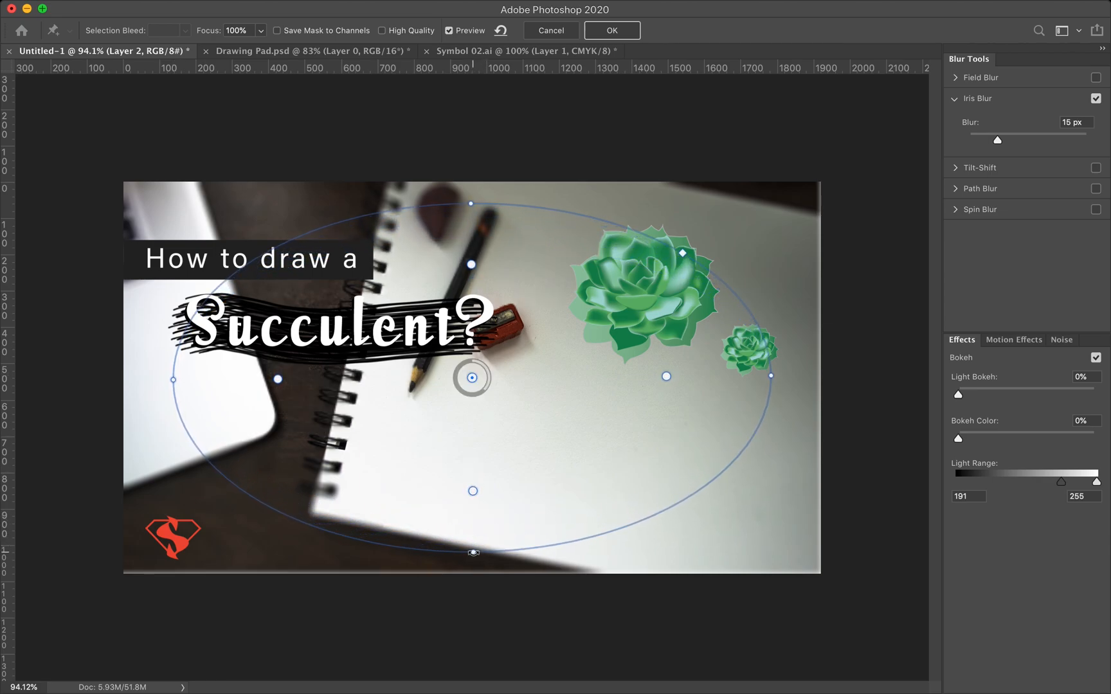
Stretch the iris ellipse slightly taller, move its center slightly up and set the blur to 6 px
drag(470, 202, 470, 194)
drag(472, 377, 472, 372)
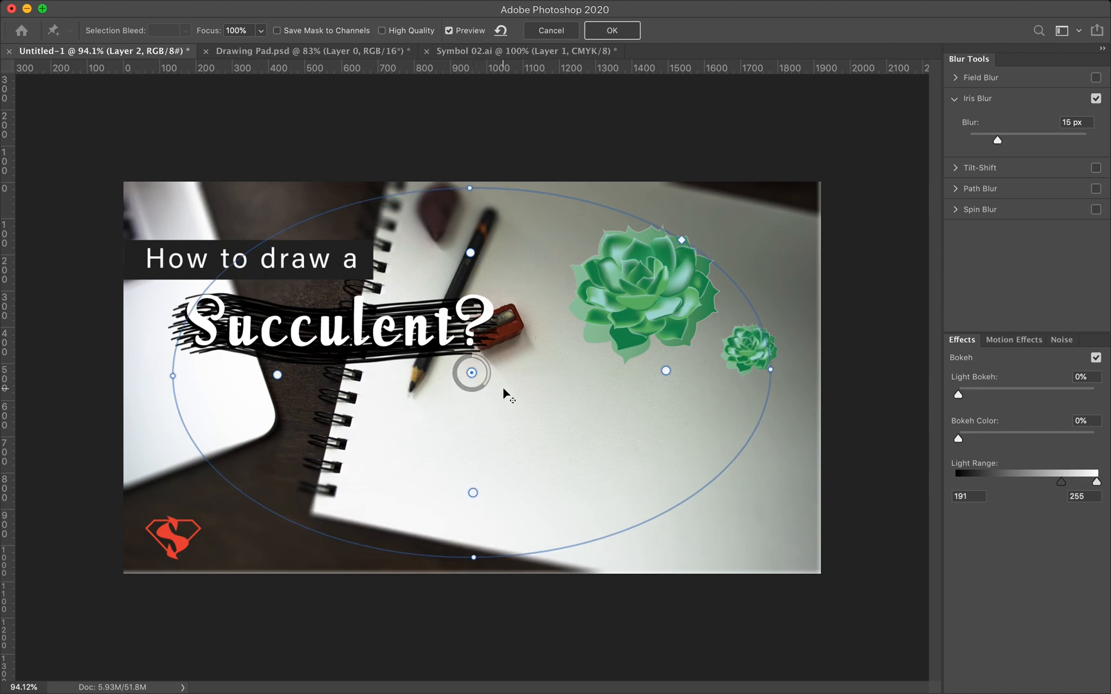
drag(486, 382, 490, 362)
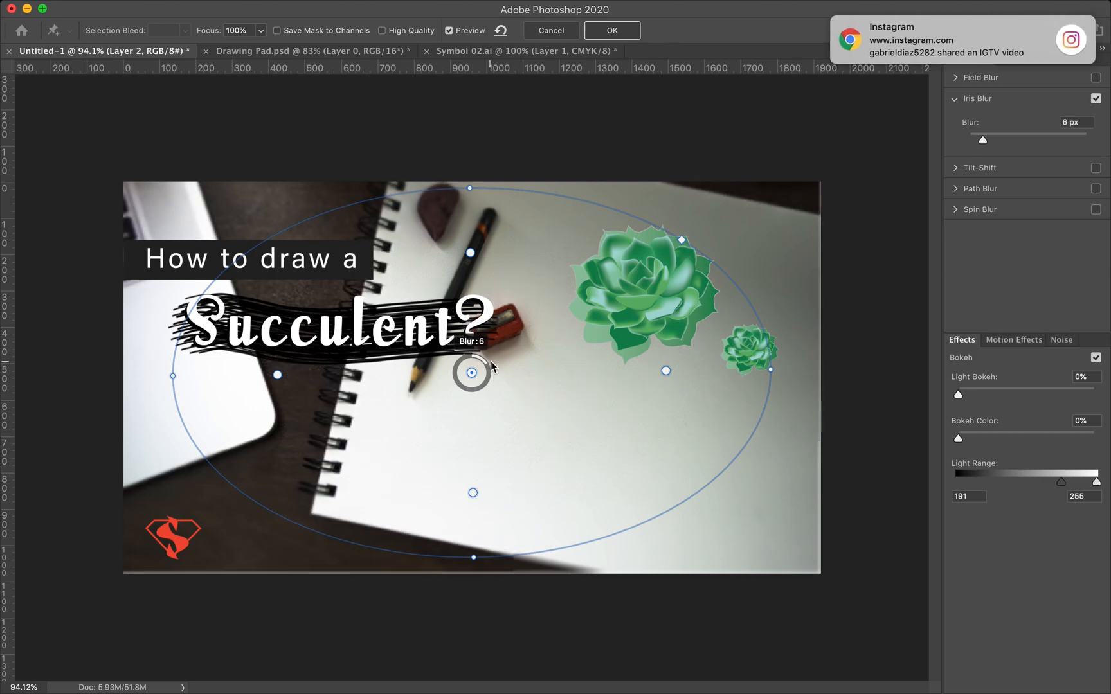
click(1062, 40)
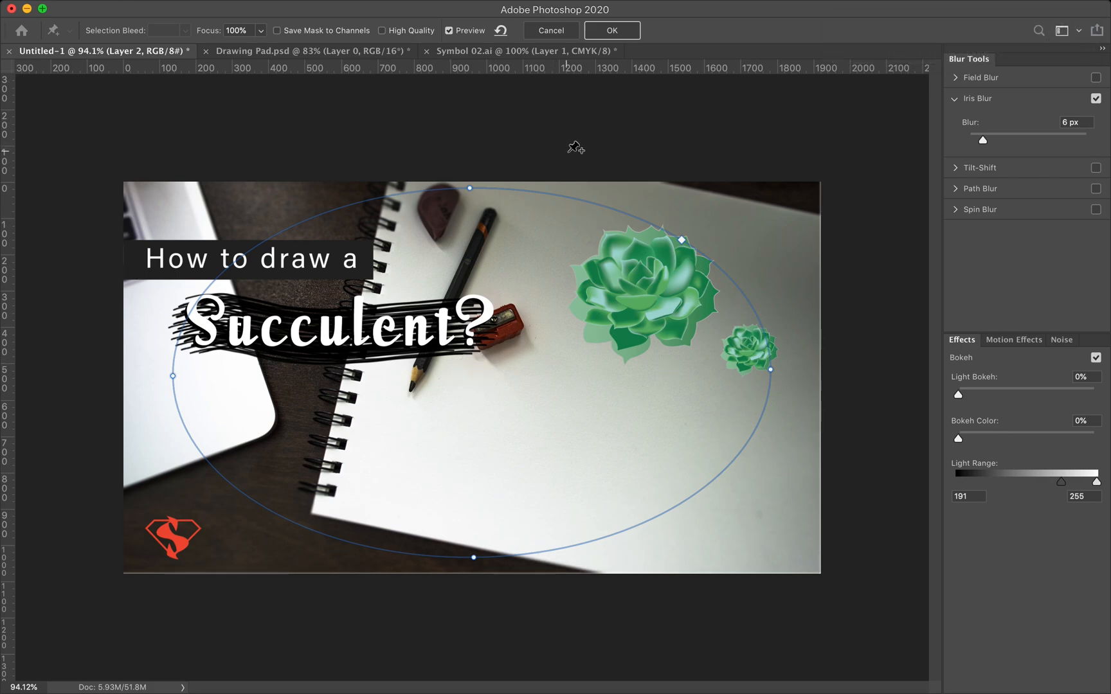
Set the blur's Light Bokeh to 3%, Bokeh Color to 5% and Light Range to 60–202, and raise the iris blur to 8 px
drag(958, 395, 1008, 396)
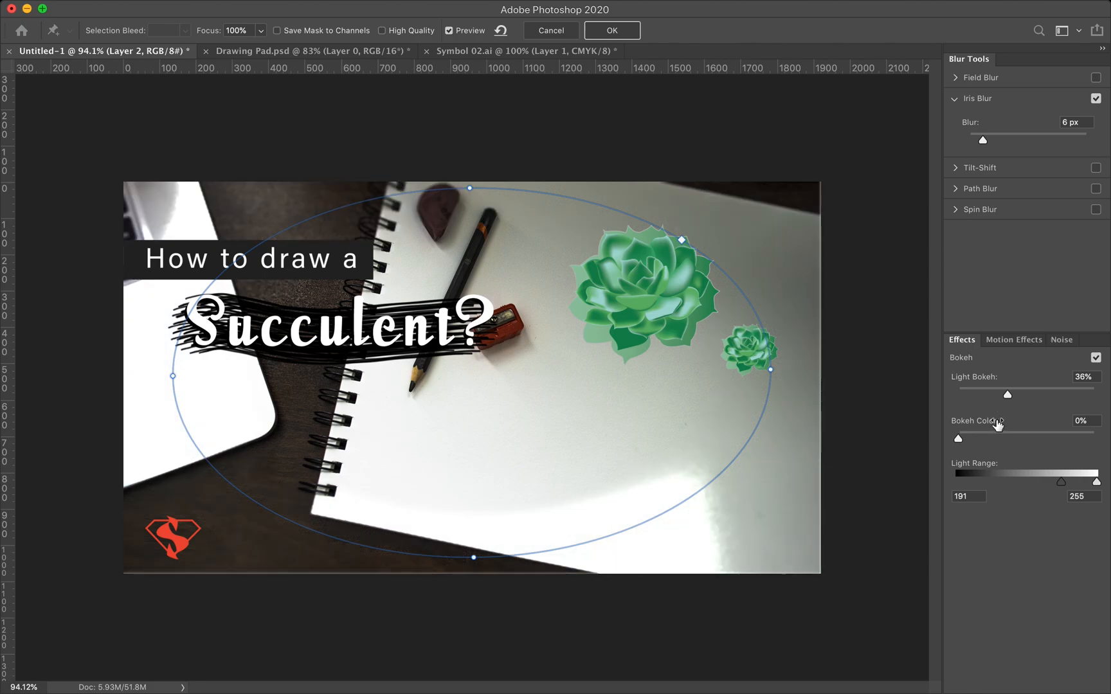
drag(1007, 395, 962, 395)
mouse_move(959, 439)
mouse_down()
mouse_move(1013, 441)
mouse_move(967, 442)
mouse_up()
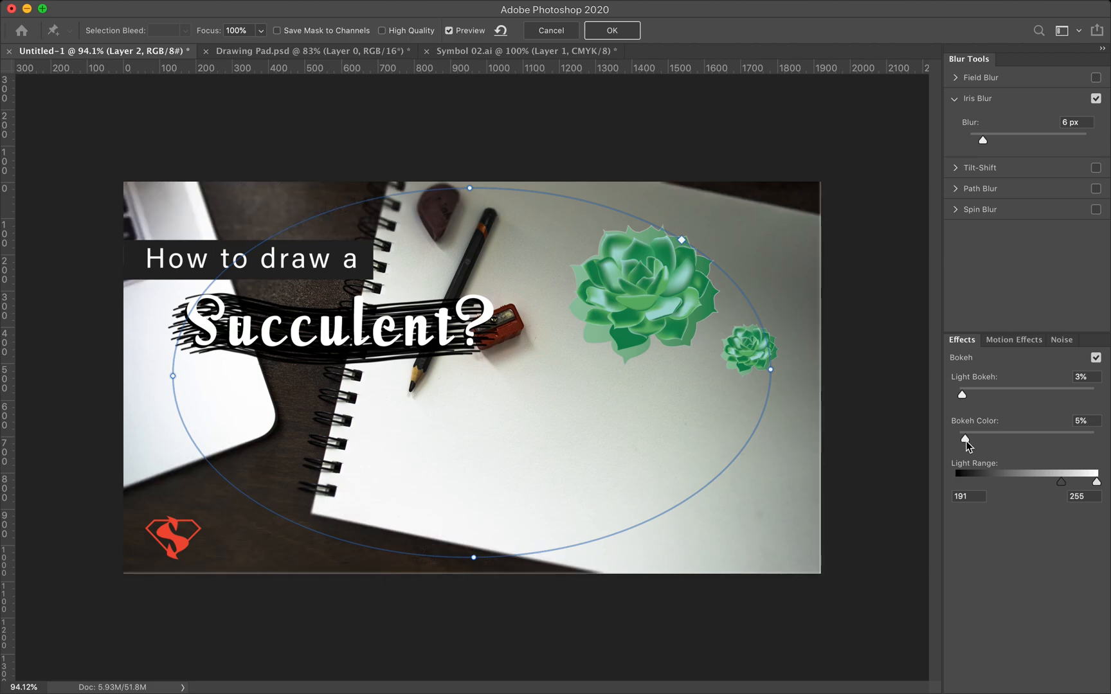
click(1015, 485)
drag(995, 480, 989, 481)
drag(1097, 482, 1068, 482)
drag(985, 141, 990, 141)
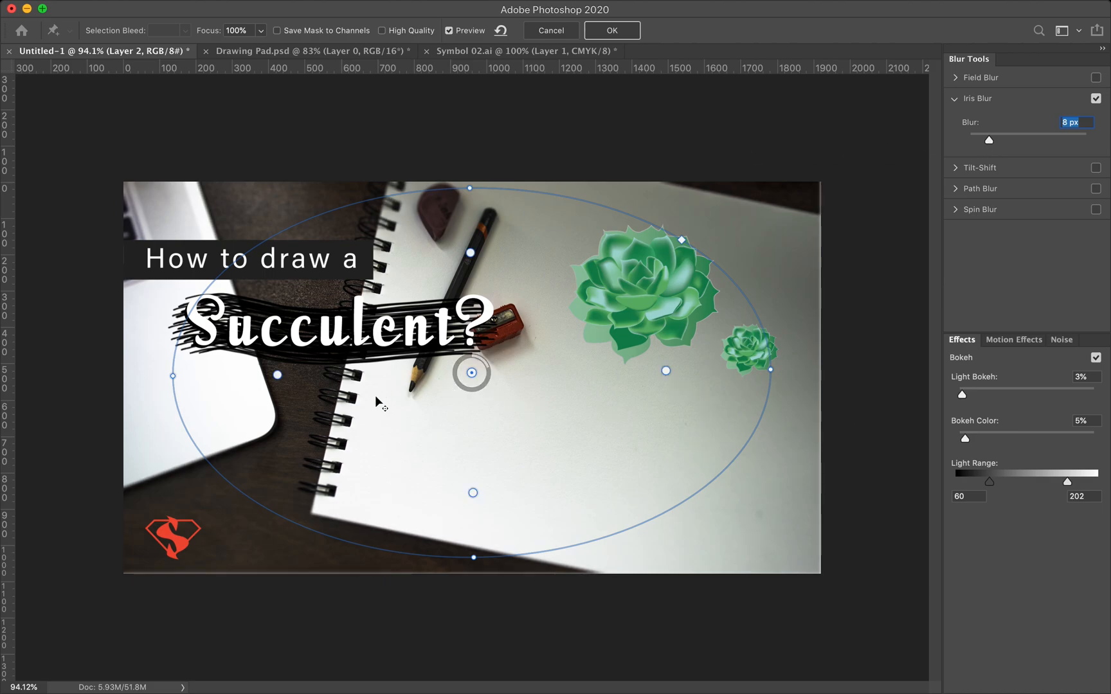
Shrink the iris ellipse in width and height, shift its center slightly up and left, and apply the blur to the desk photo
drag(771, 370, 741, 370)
drag(472, 558, 470, 519)
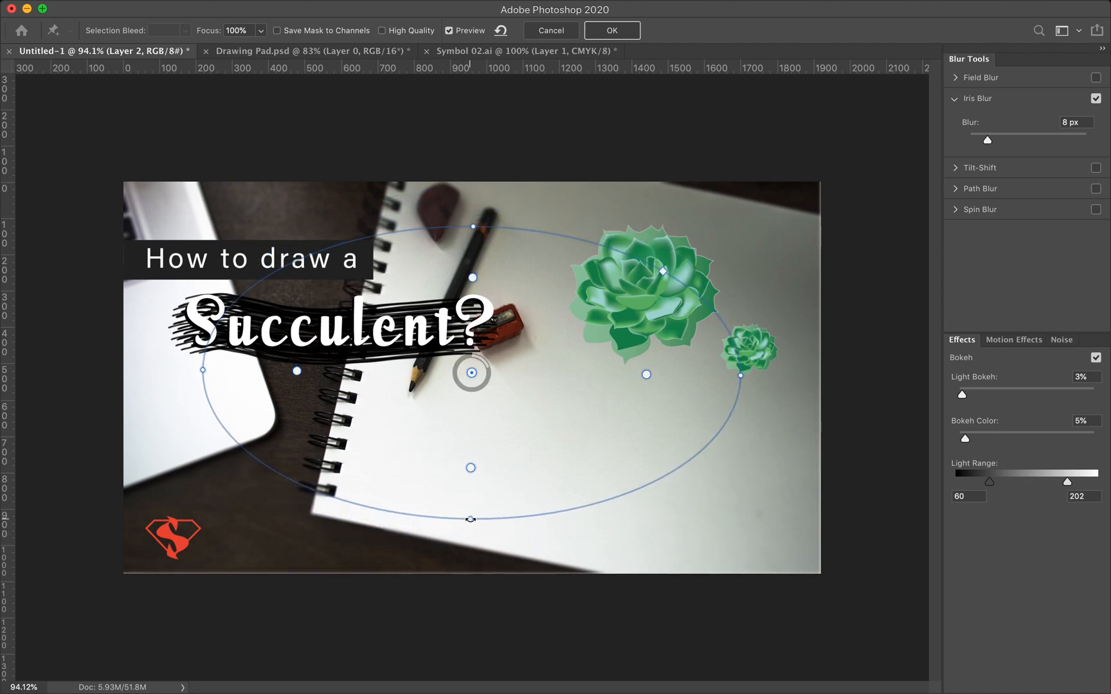
drag(471, 373, 470, 357)
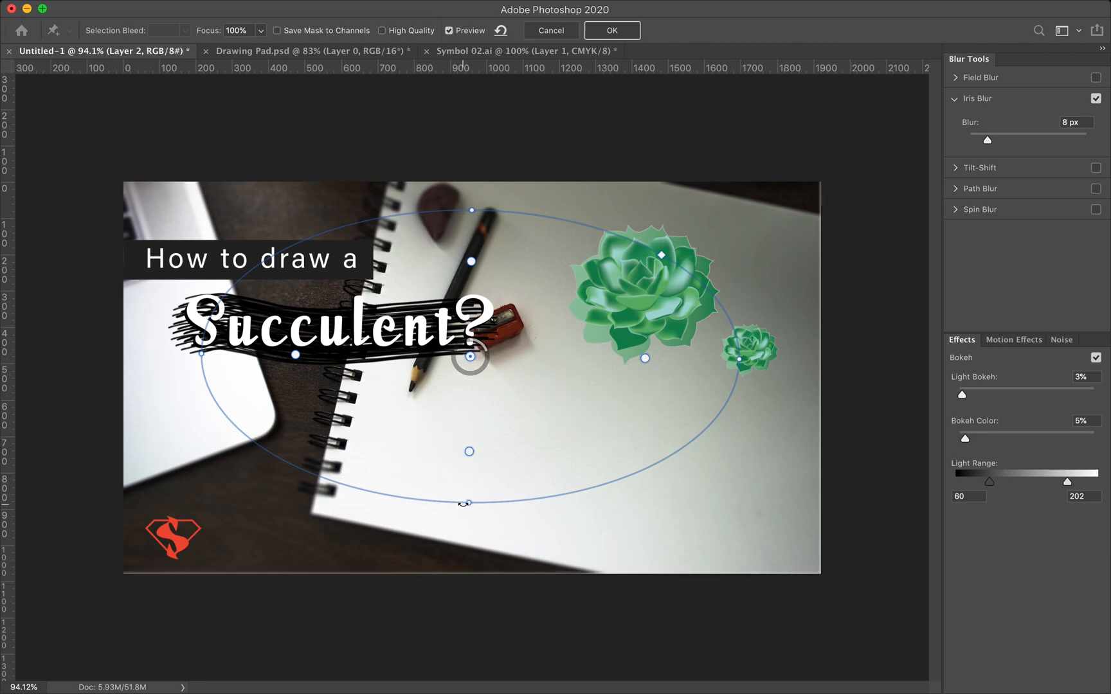
drag(470, 358, 441, 360)
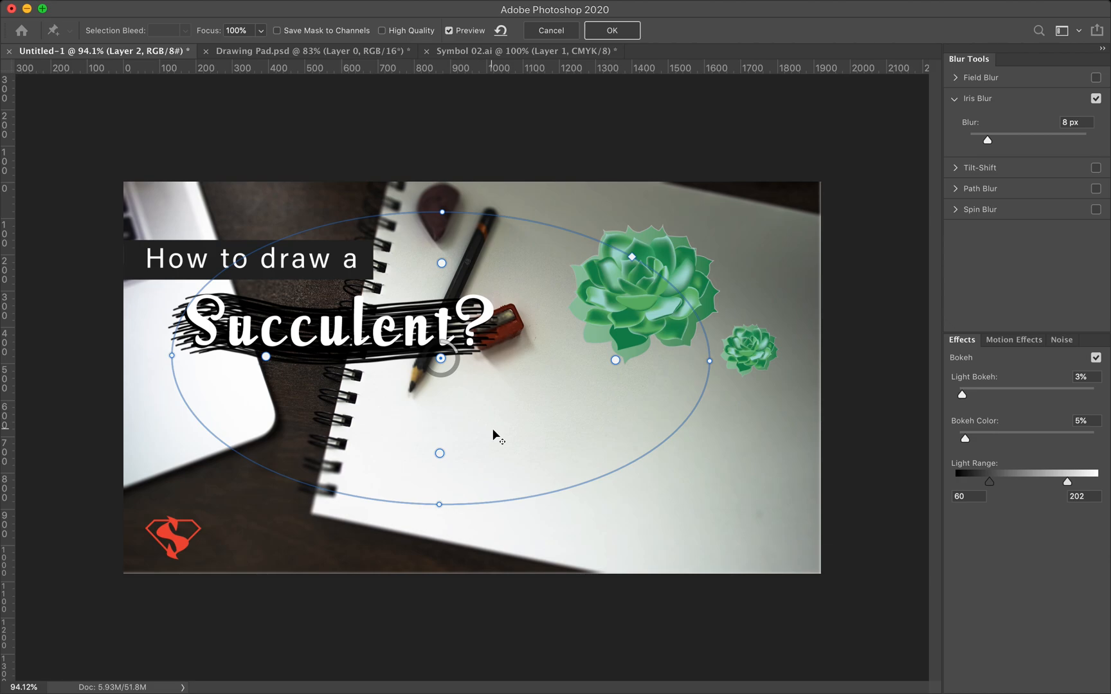
click(609, 35)
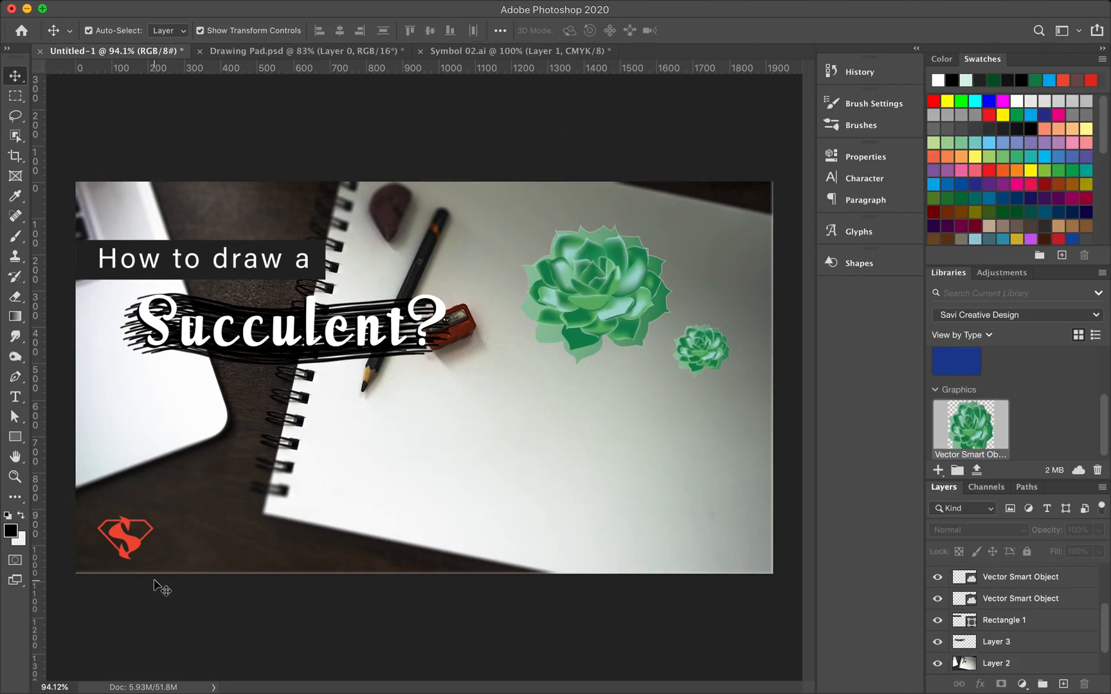
Try scaling the Layer 2 desk photo to 101.67% from its lower edge, and undo the scaling
scroll(205, 558, down, 8)
scroll(334, 437, up, 4)
scroll(334, 438, up, 3)
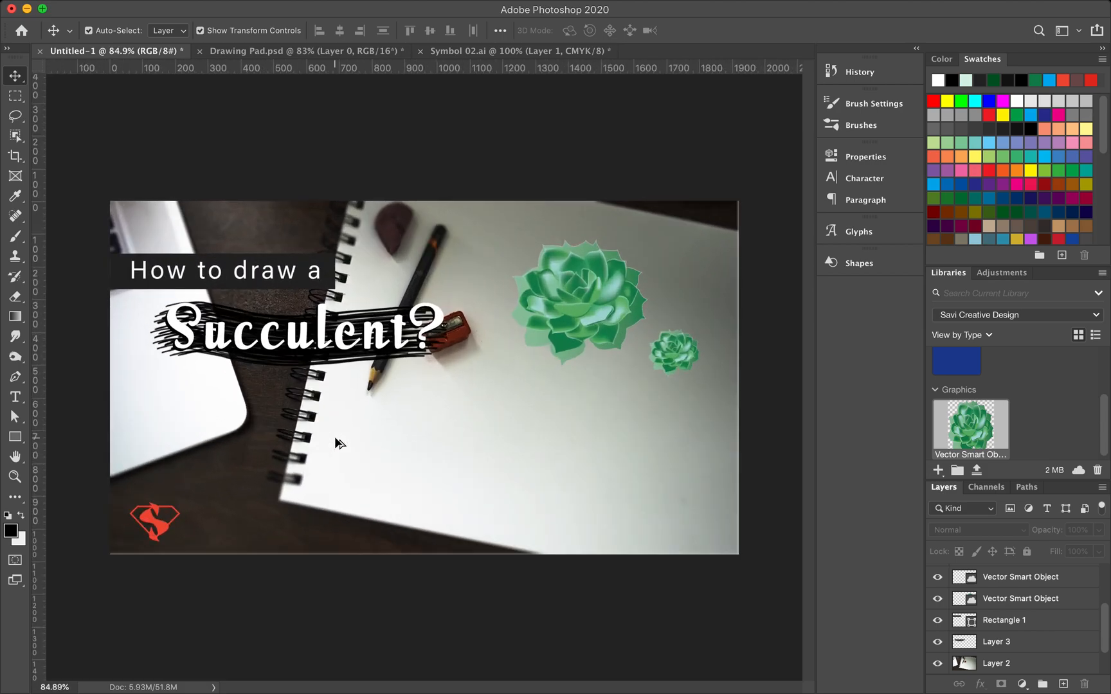
click(334, 442)
drag(425, 557, 425, 563)
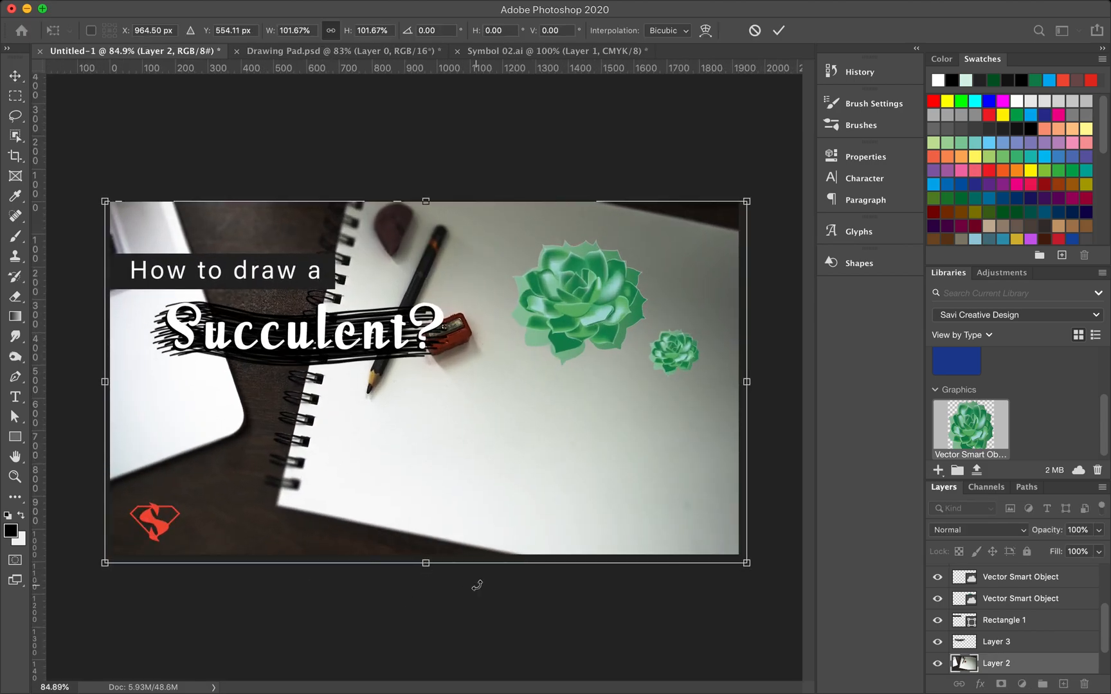
key(Return)
click(476, 585)
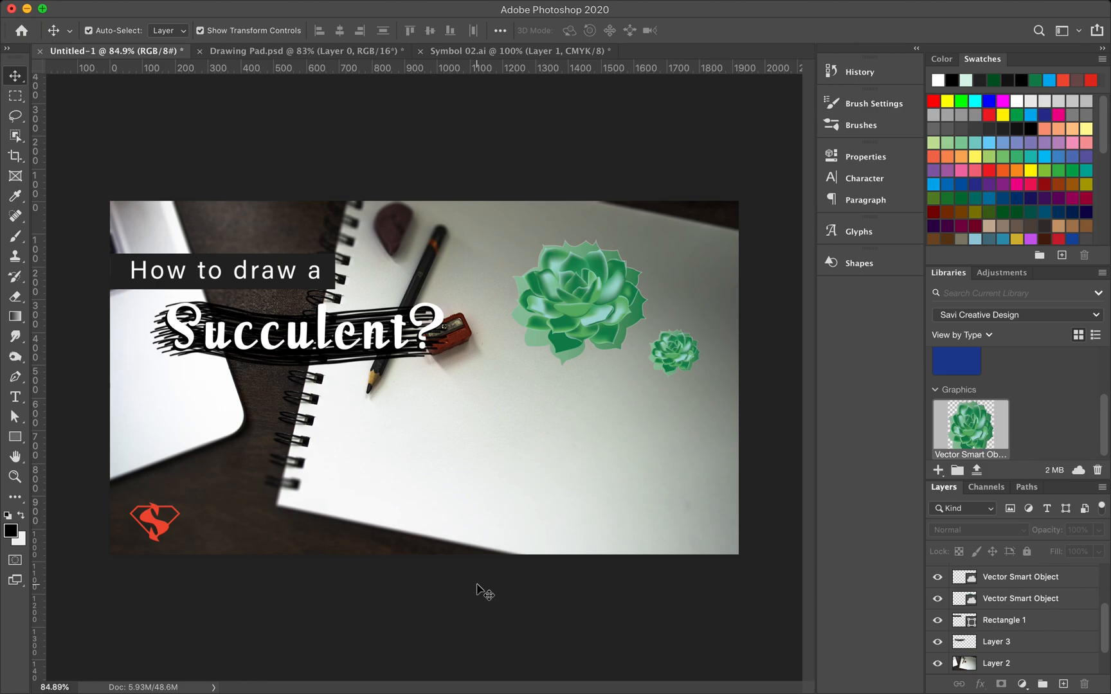
key(super+z)
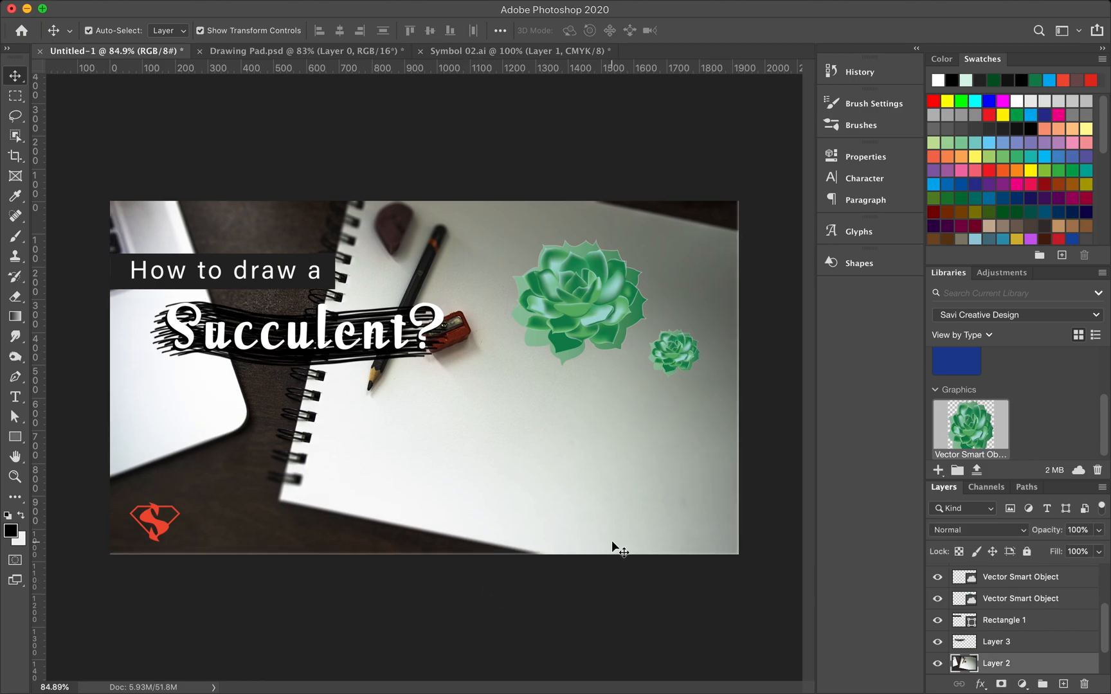
Scale the Layer 2 desk photo to 100.64% so it covers the thin gap along the canvas edges
click(612, 546)
scroll(749, 229, up, 8)
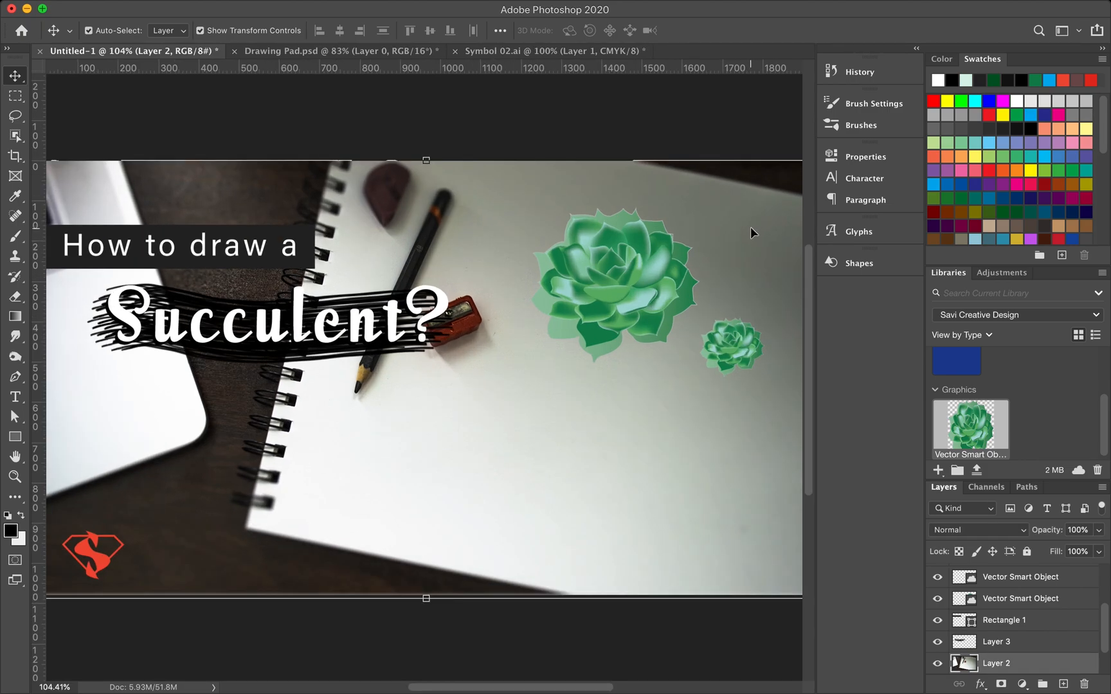
scroll(714, 231, up, 4)
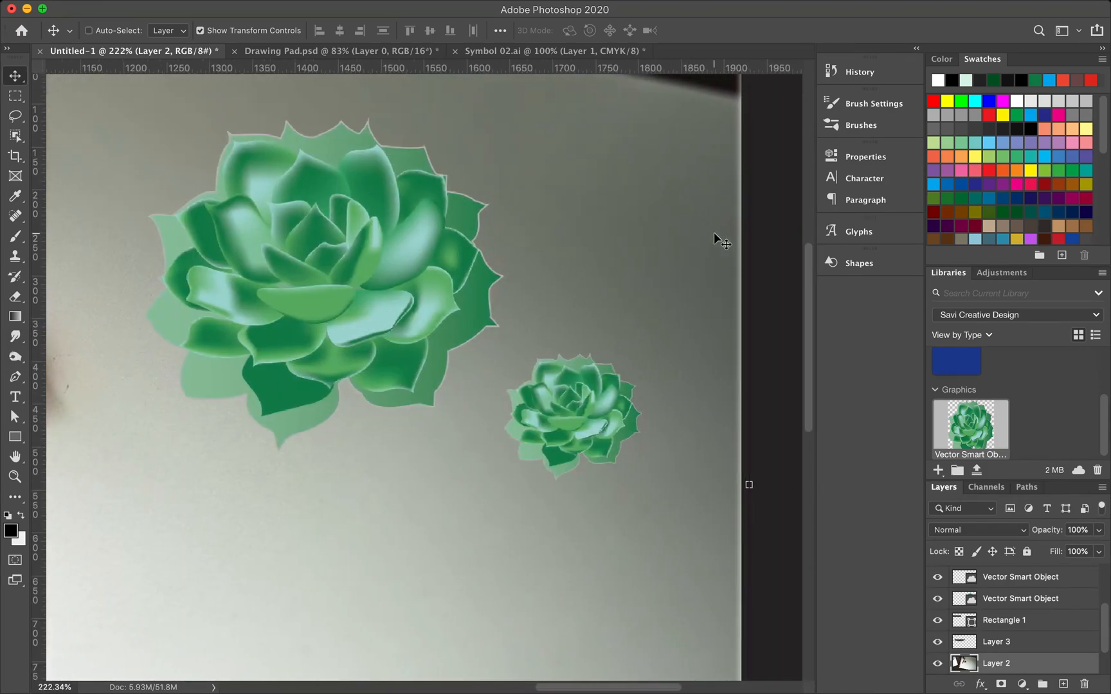
scroll(761, 299, down, 8)
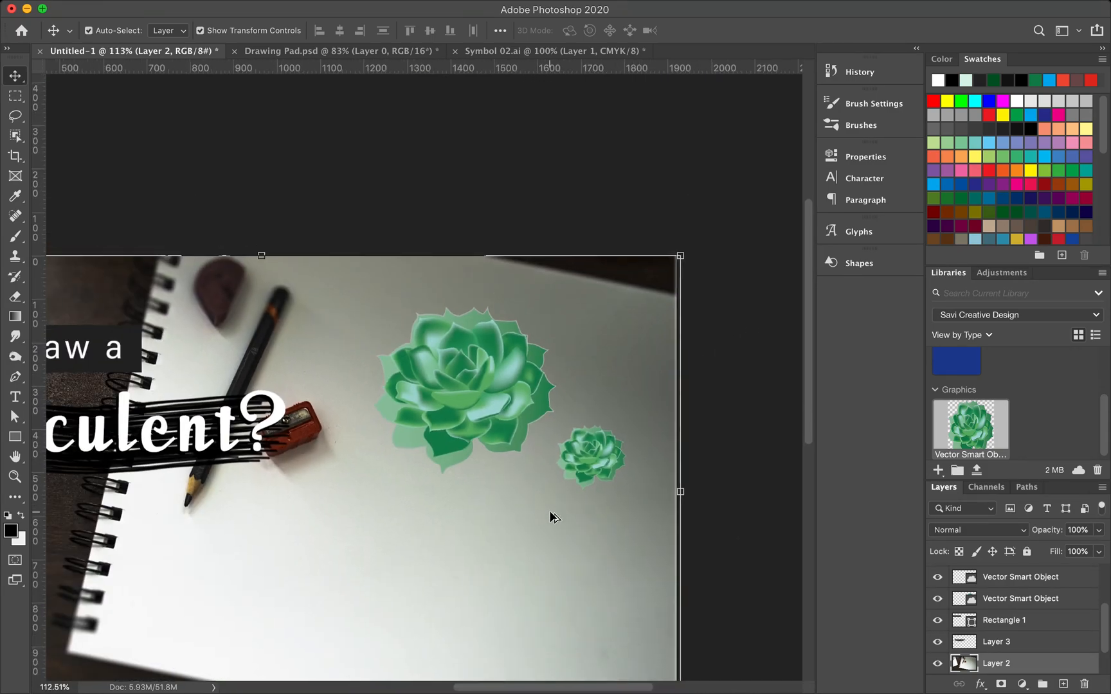
key(super+0)
drag(425, 583, 424, 587)
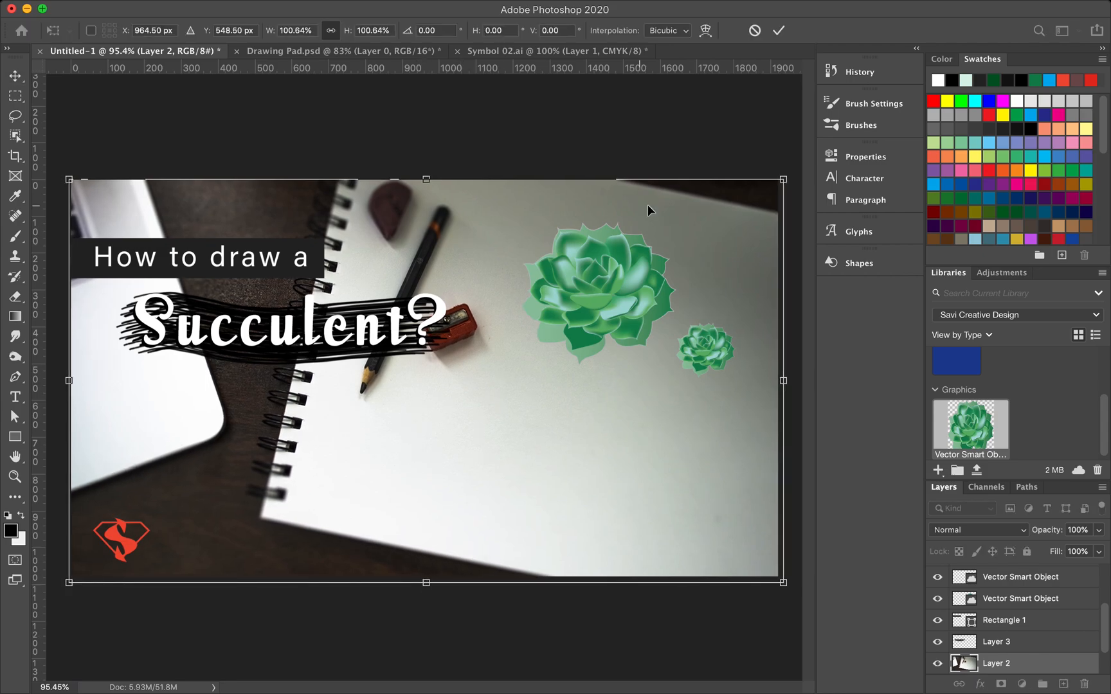
click(779, 30)
scroll(643, 164, down, 1)
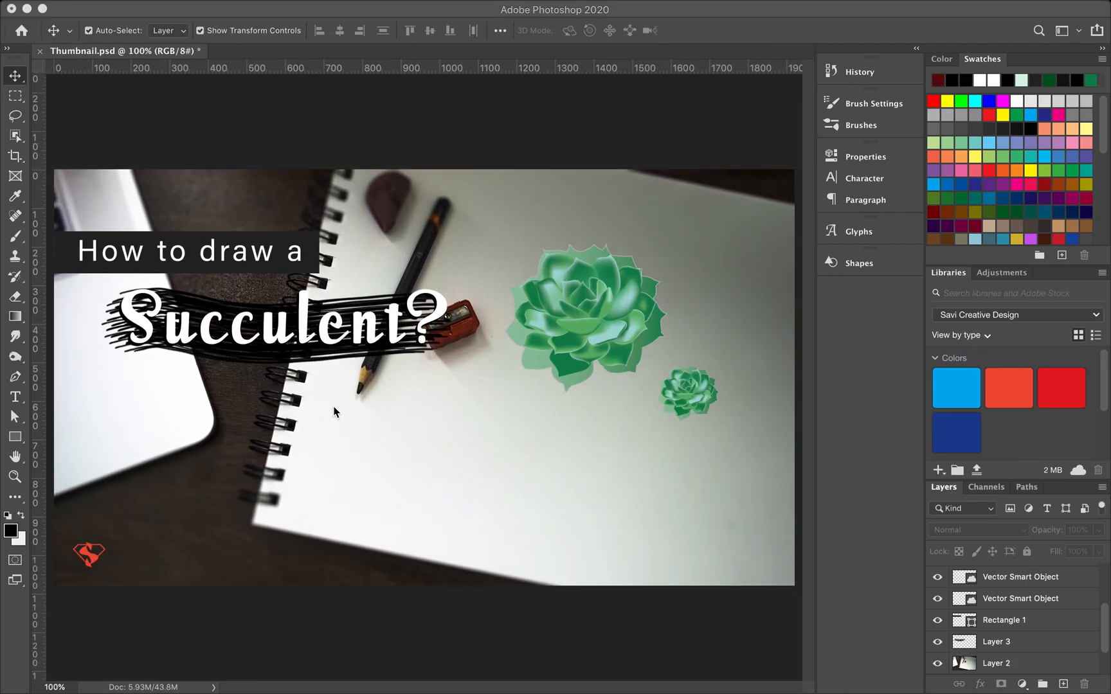
Delete the question mark from the white "Succulent?" title text
double_click(407, 322)
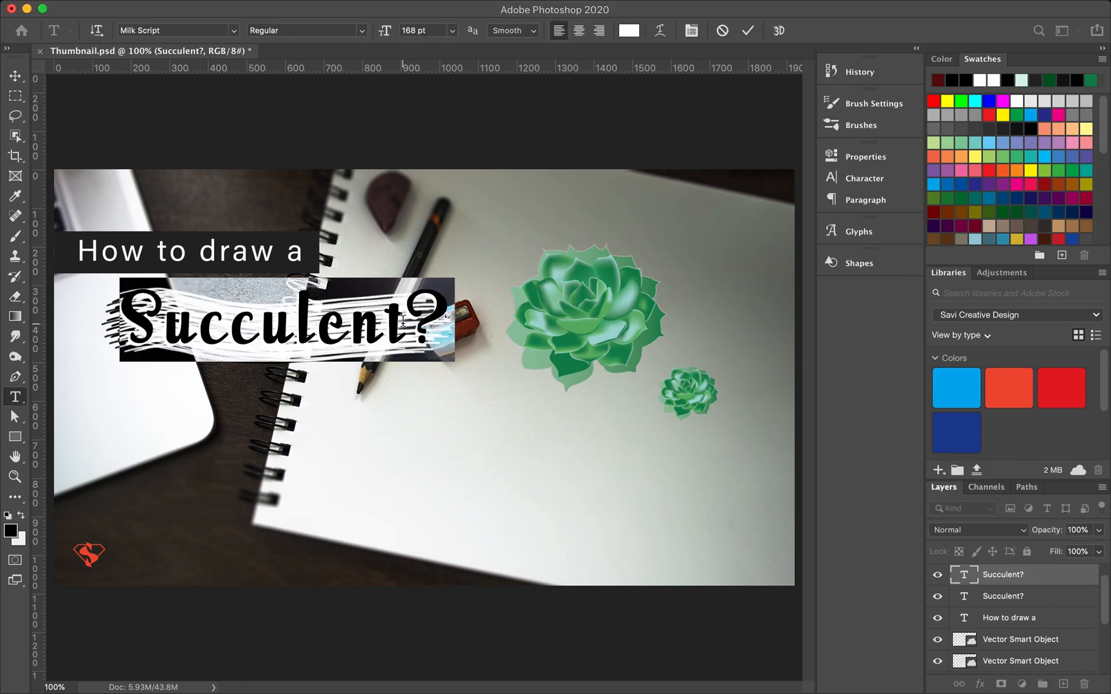
click(403, 321)
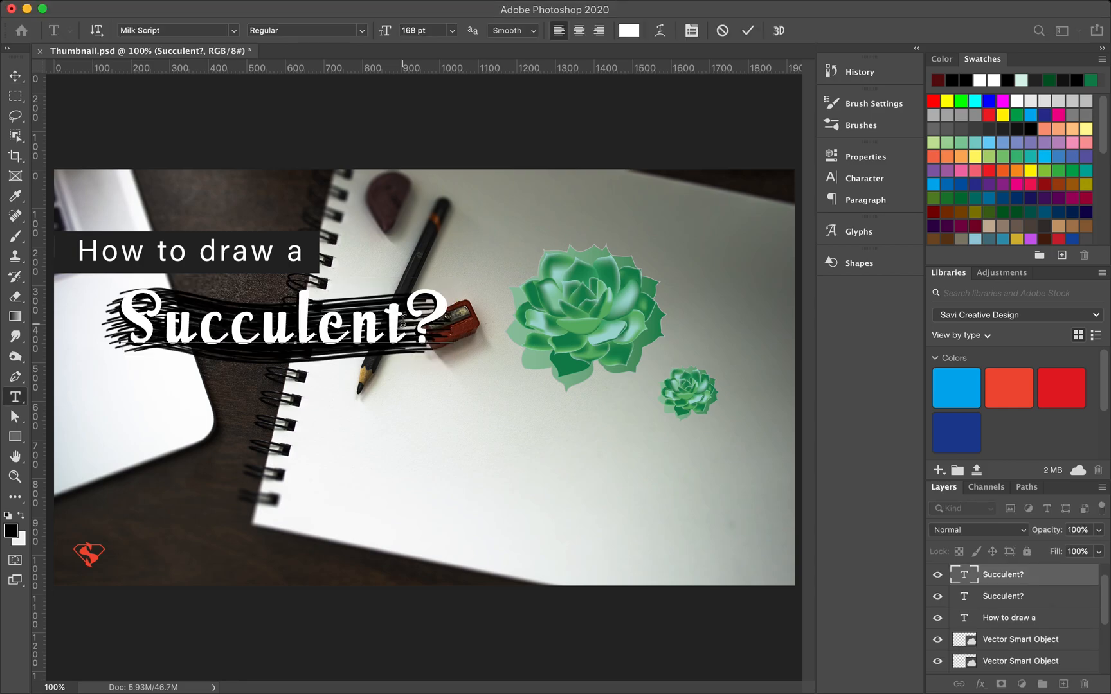
key(Delete)
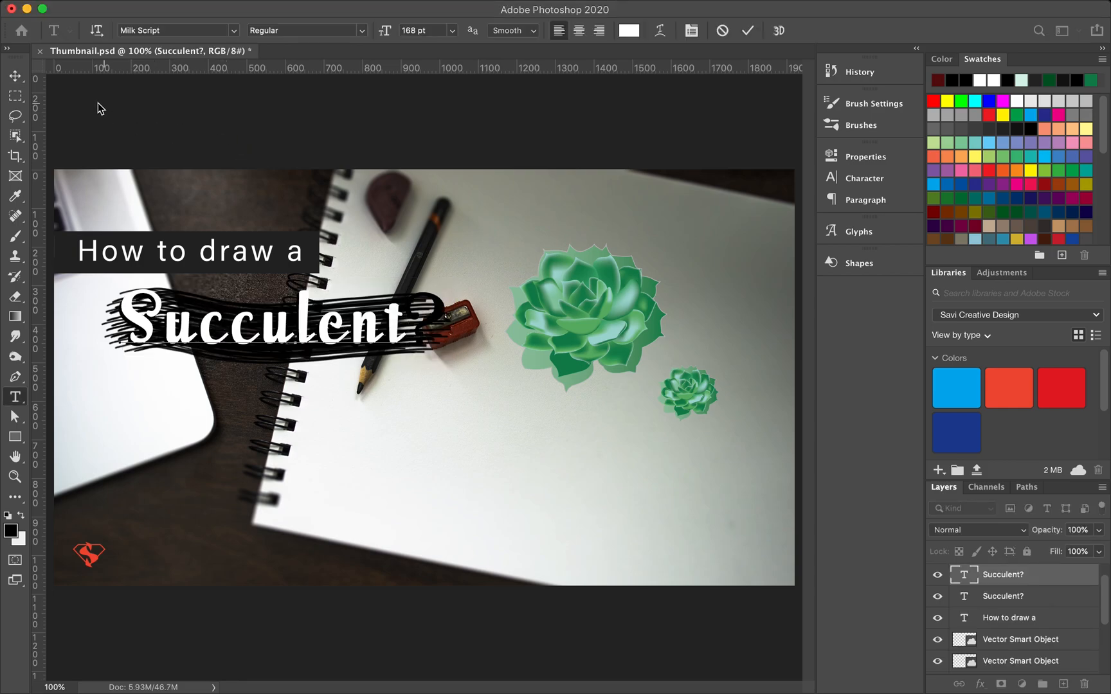
click(15, 75)
Delete the question mark from the black "Succulent?" shadow text behind the white title
click(437, 329)
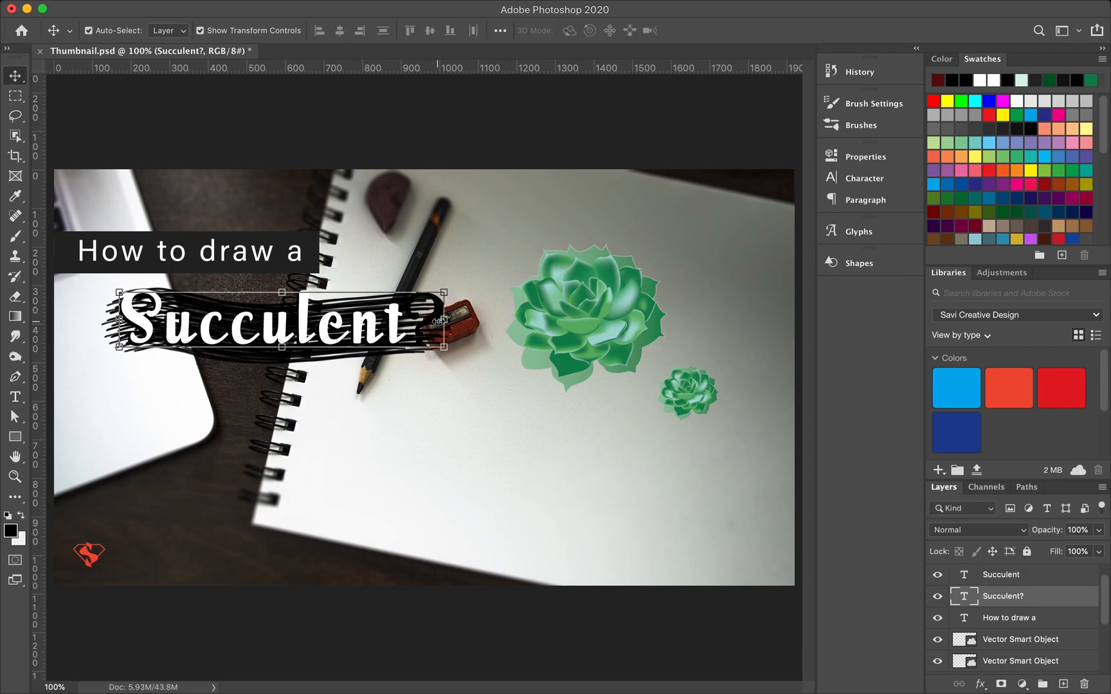
double_click(437, 330)
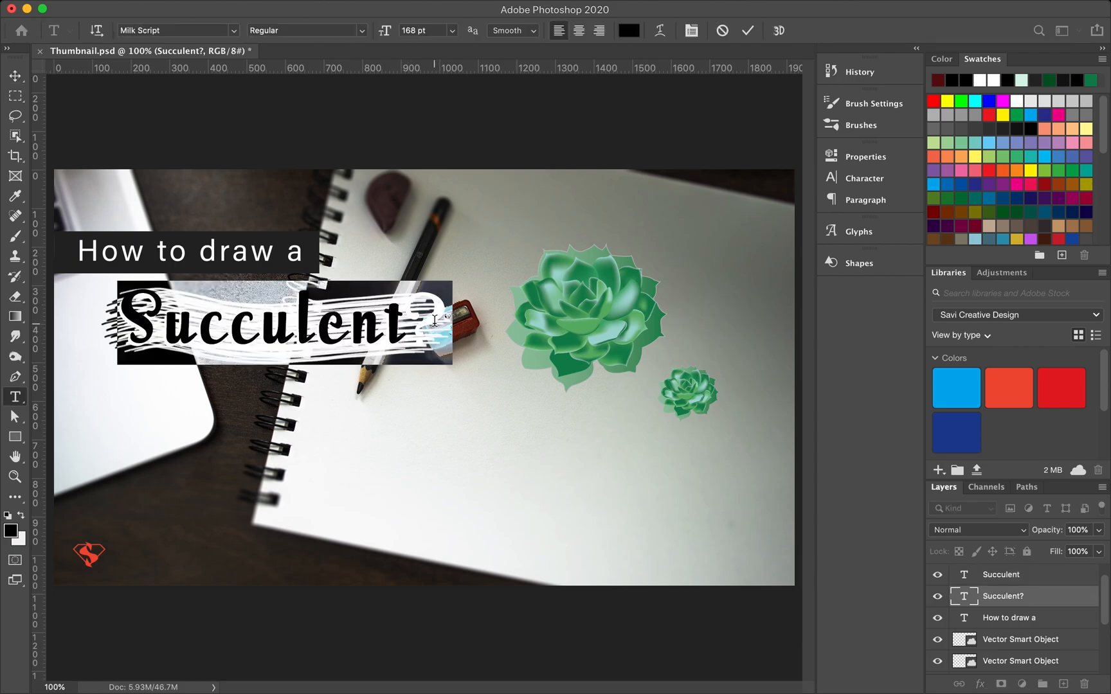
click(434, 320)
key(BackSpace)
click(15, 76)
click(356, 463)
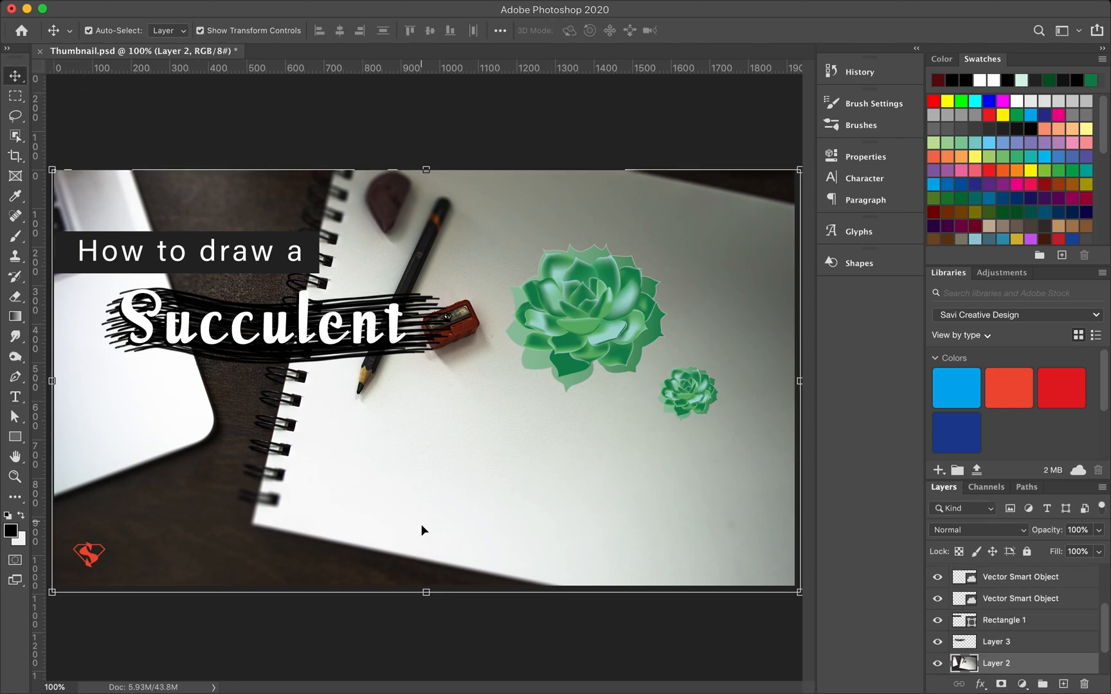
Add a Color Overlay in white (ffffff) with Normal blending at 100% opacity to the logo on Layer 4
click(95, 559)
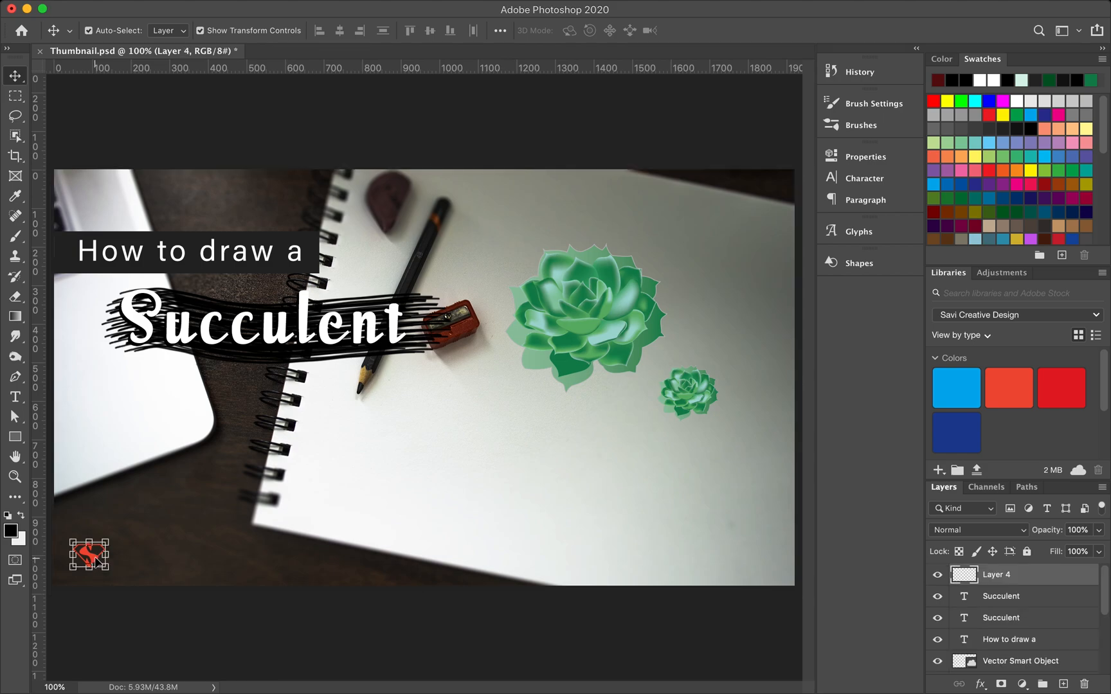
double_click(1029, 576)
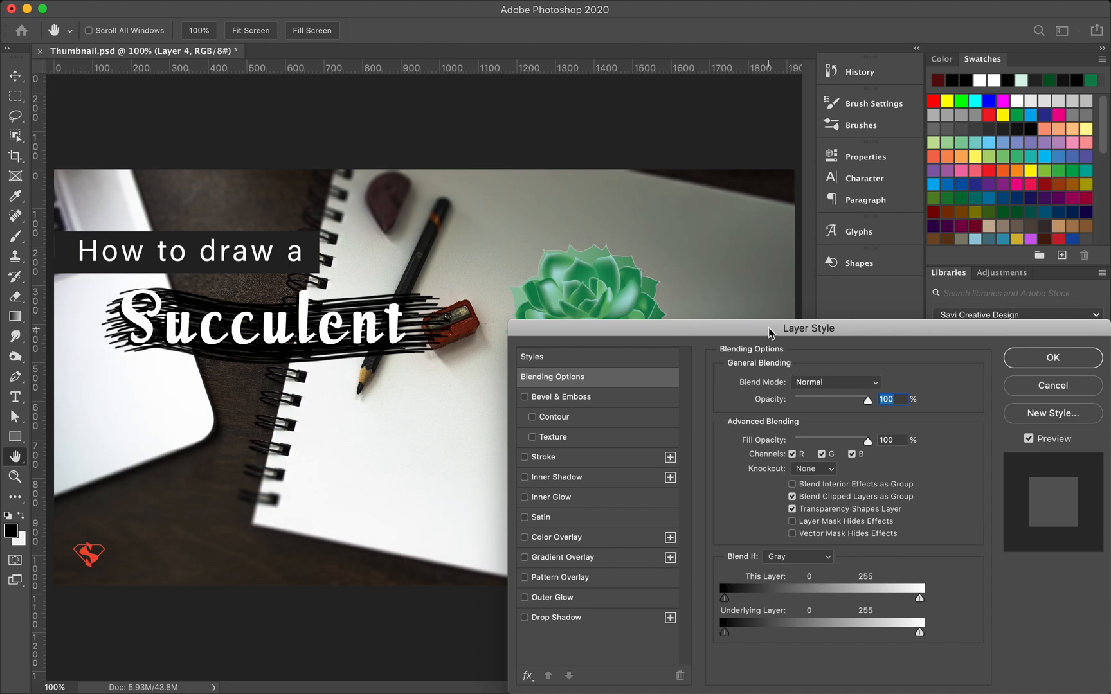
drag(772, 328, 490, 182)
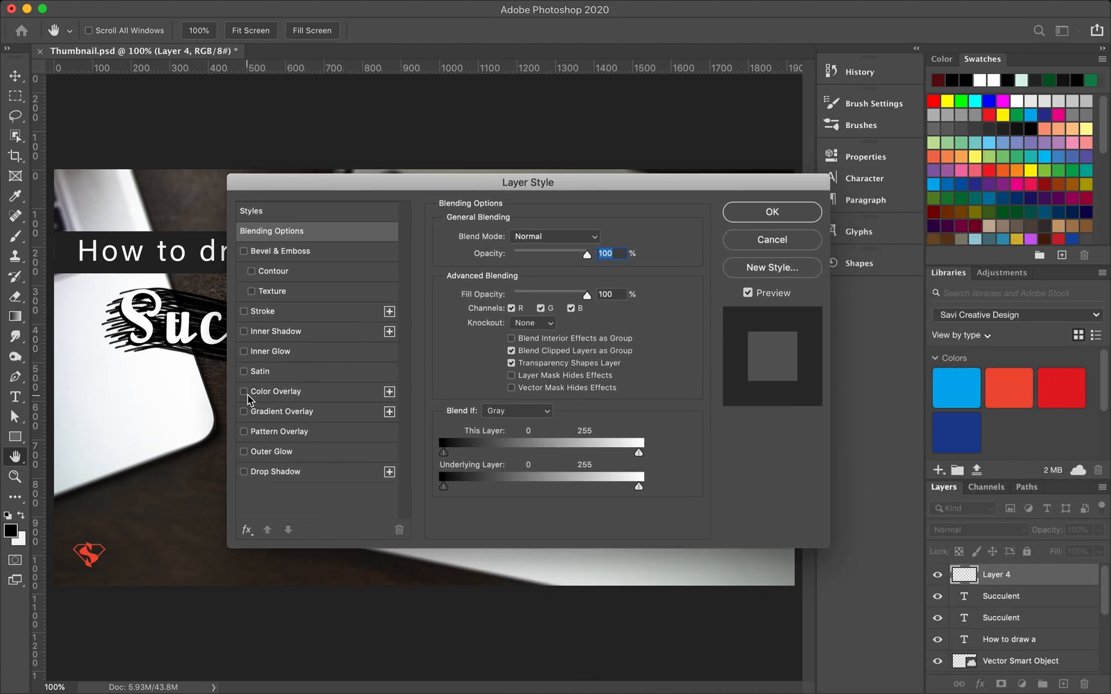
click(245, 393)
click(290, 393)
click(599, 243)
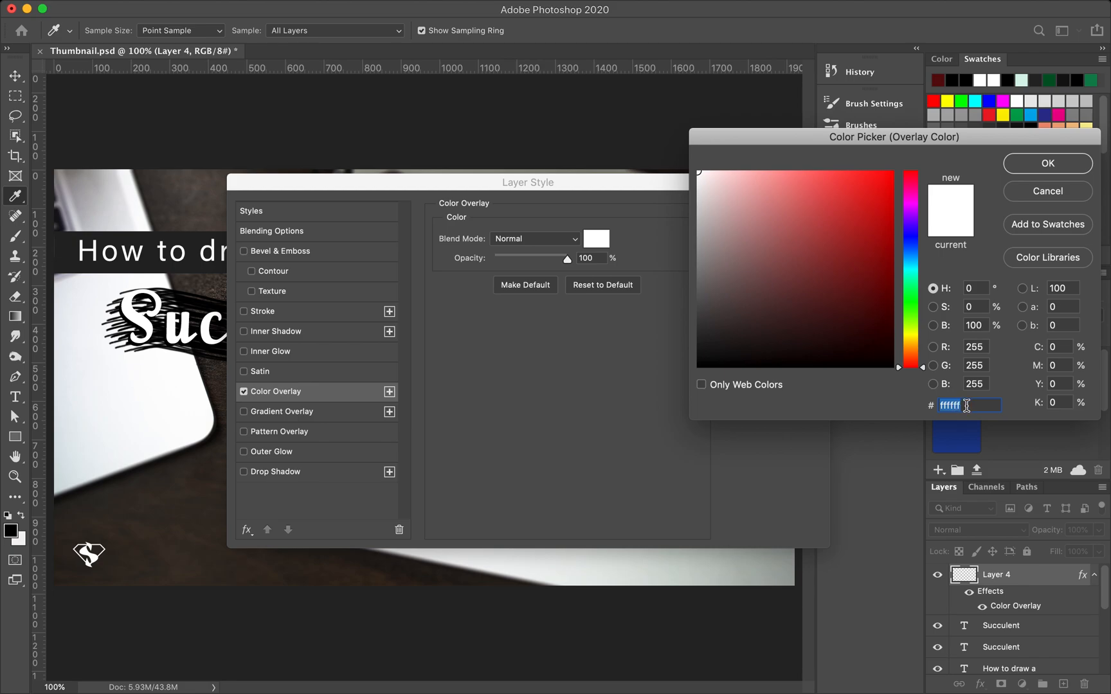
click(1059, 163)
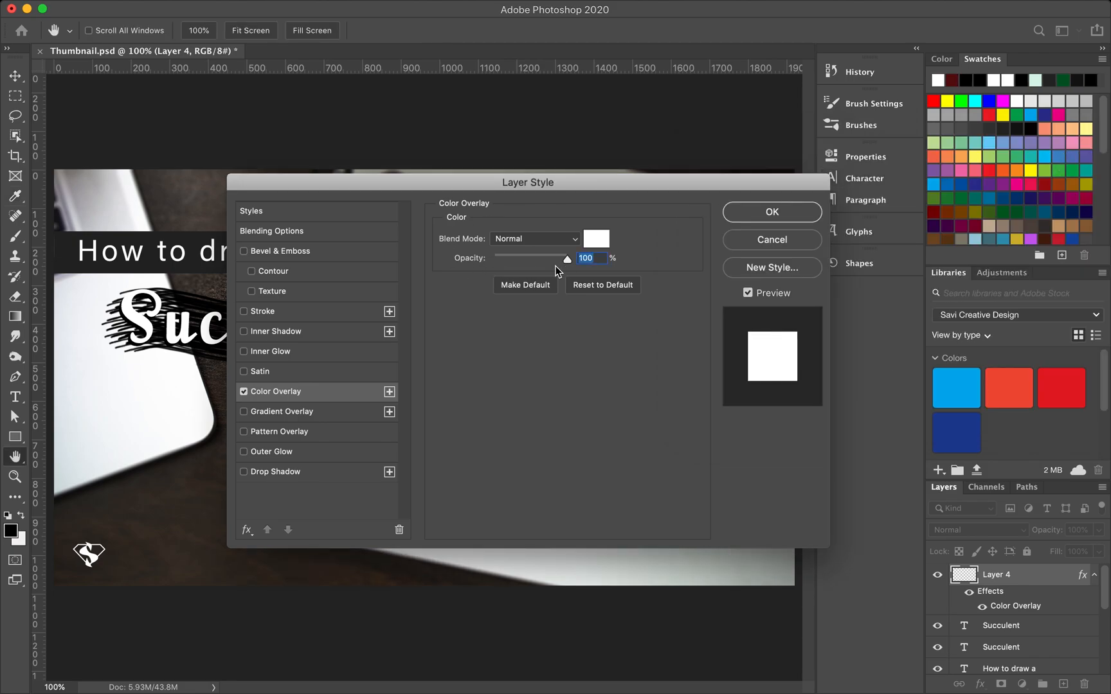
click(775, 213)
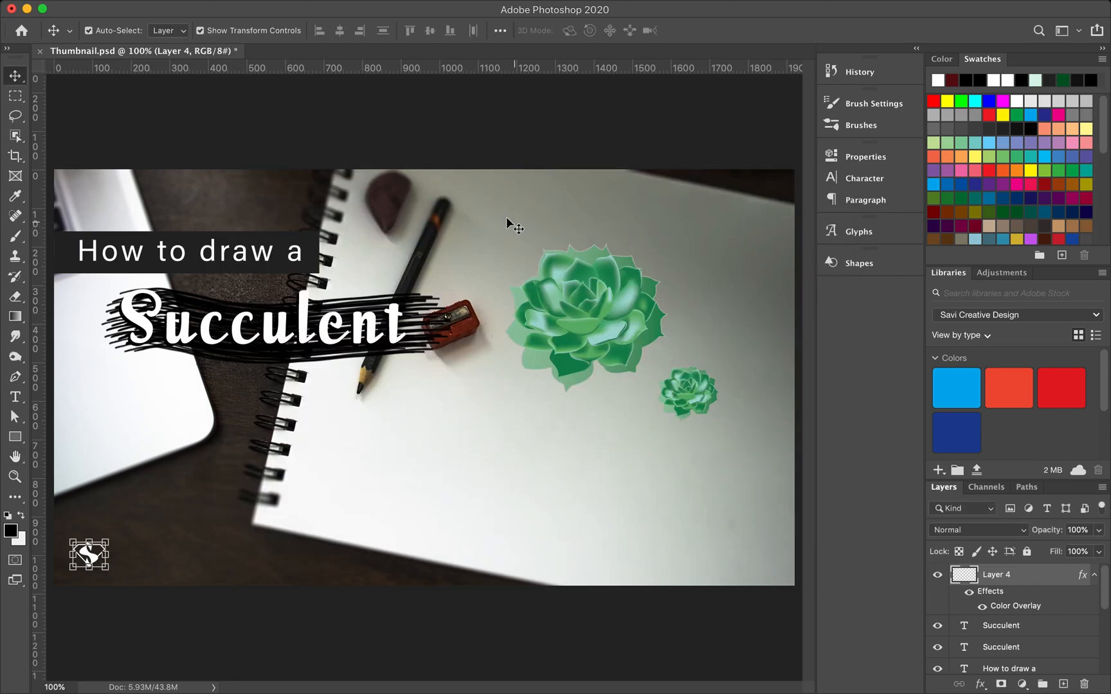
click(380, 148)
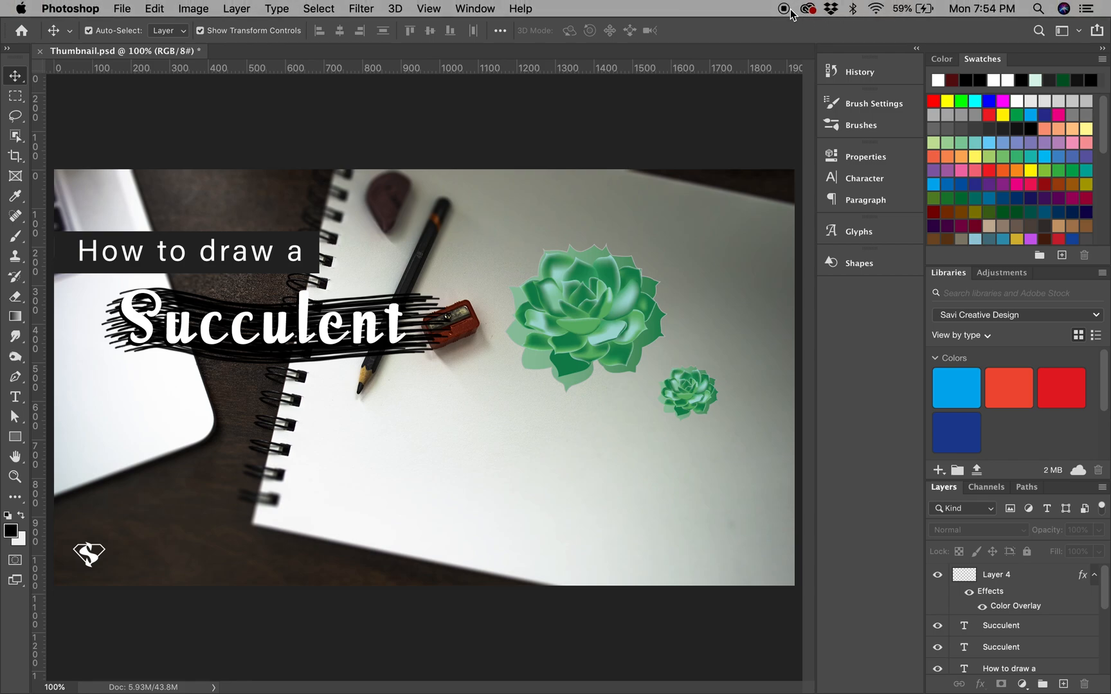
Save the document and export it to the Desktop as Thumbnail.jpg, in JPG format at 100% quality and 1920 x 1080 px
click(122, 8)
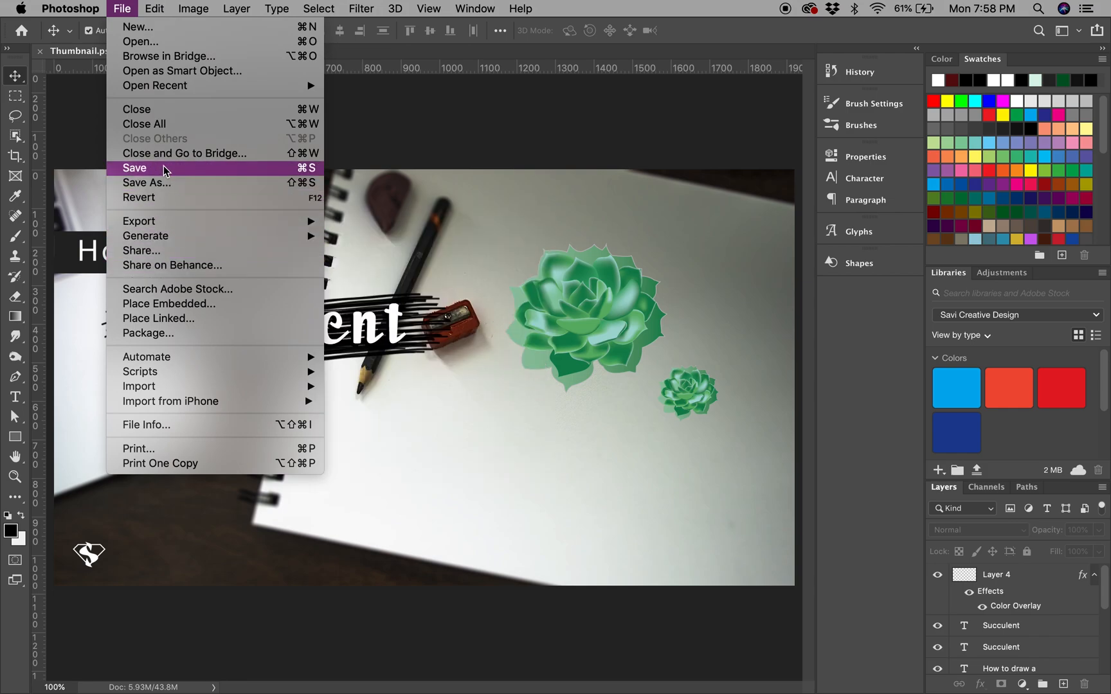
click(198, 169)
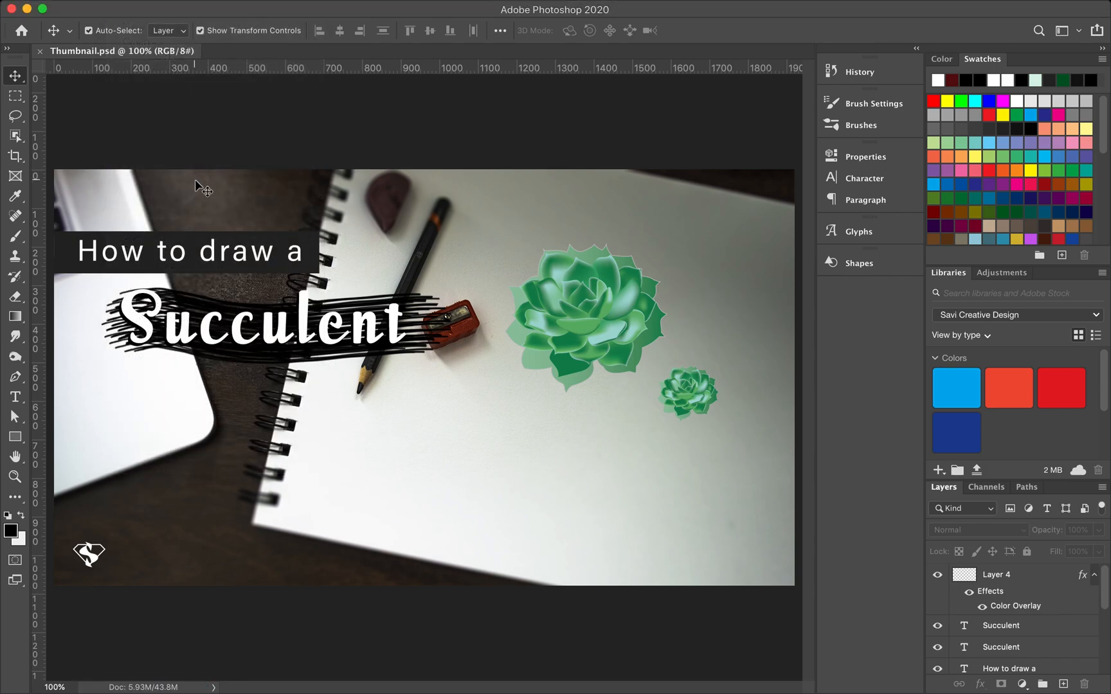
click(122, 9)
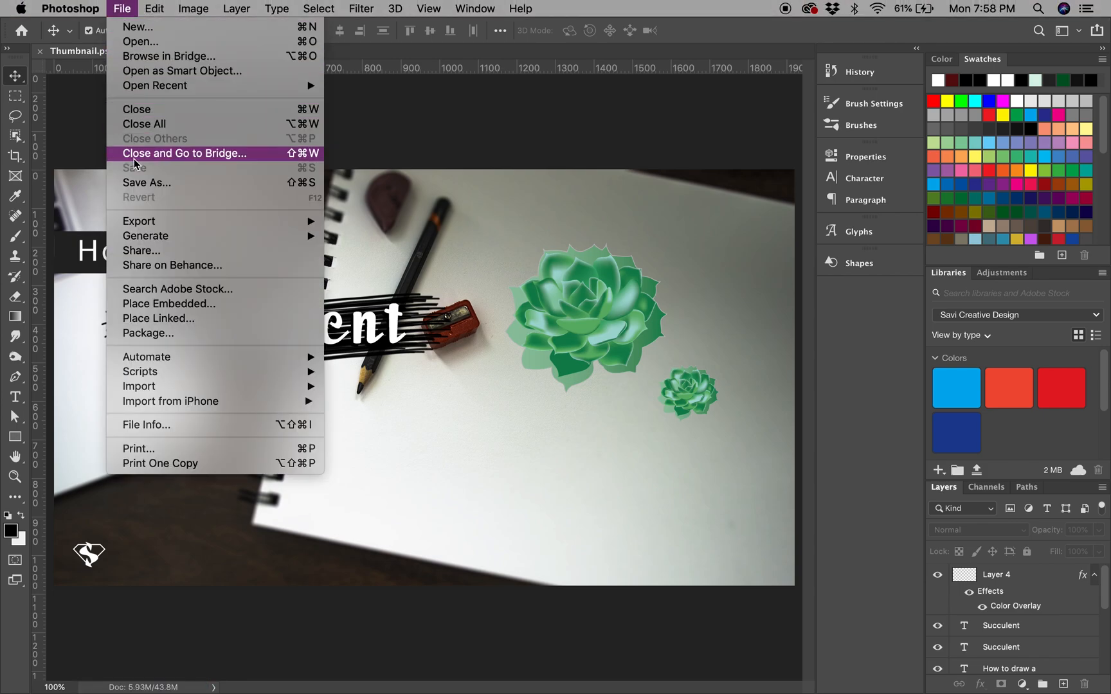
mouse_move(150, 222)
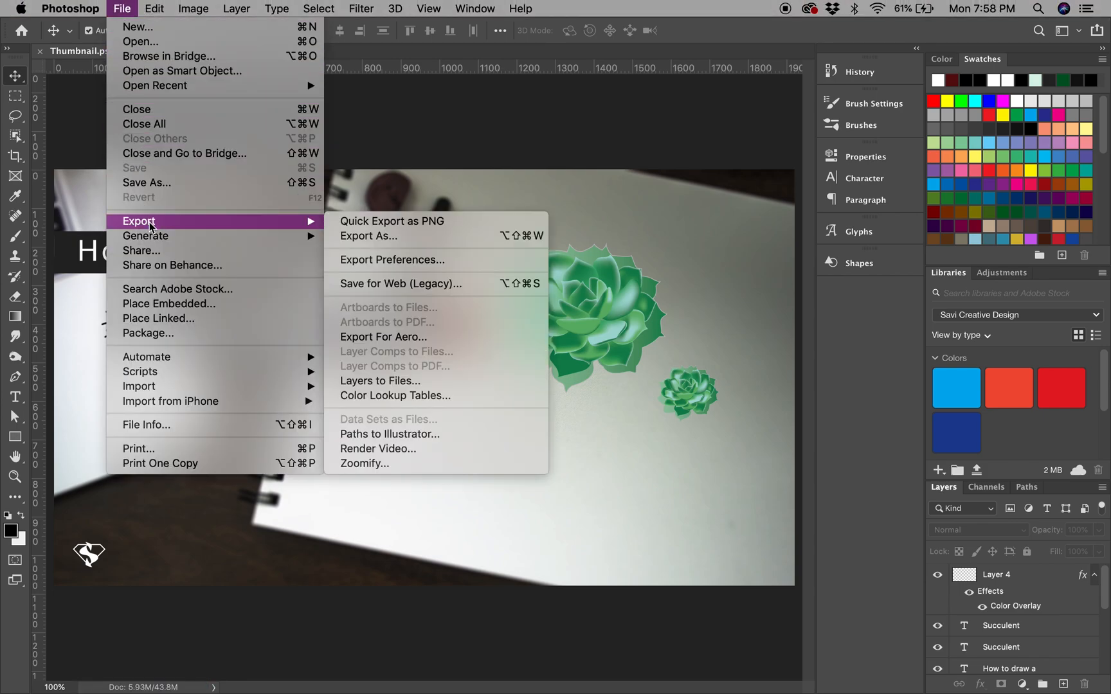
click(384, 236)
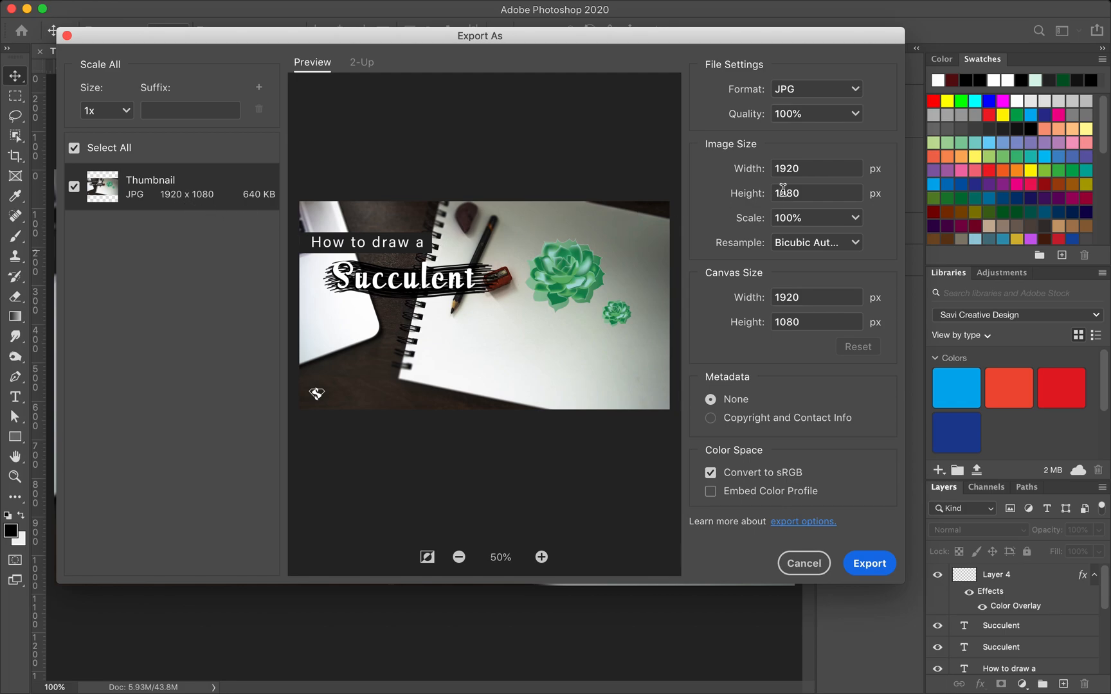
click(862, 564)
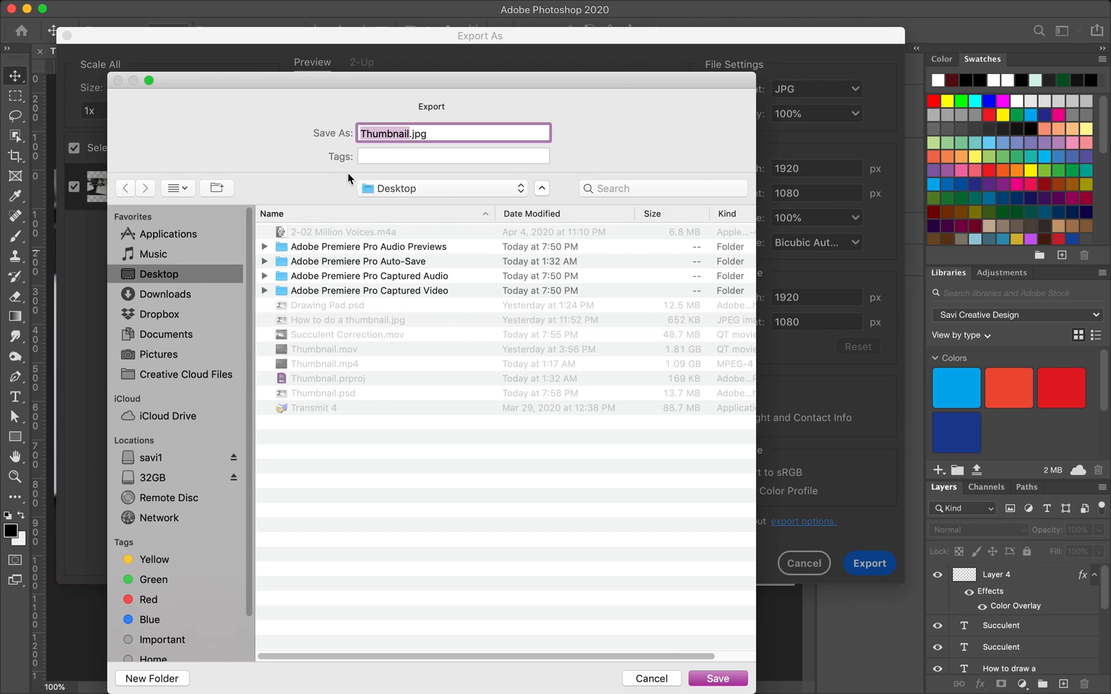
click(707, 679)
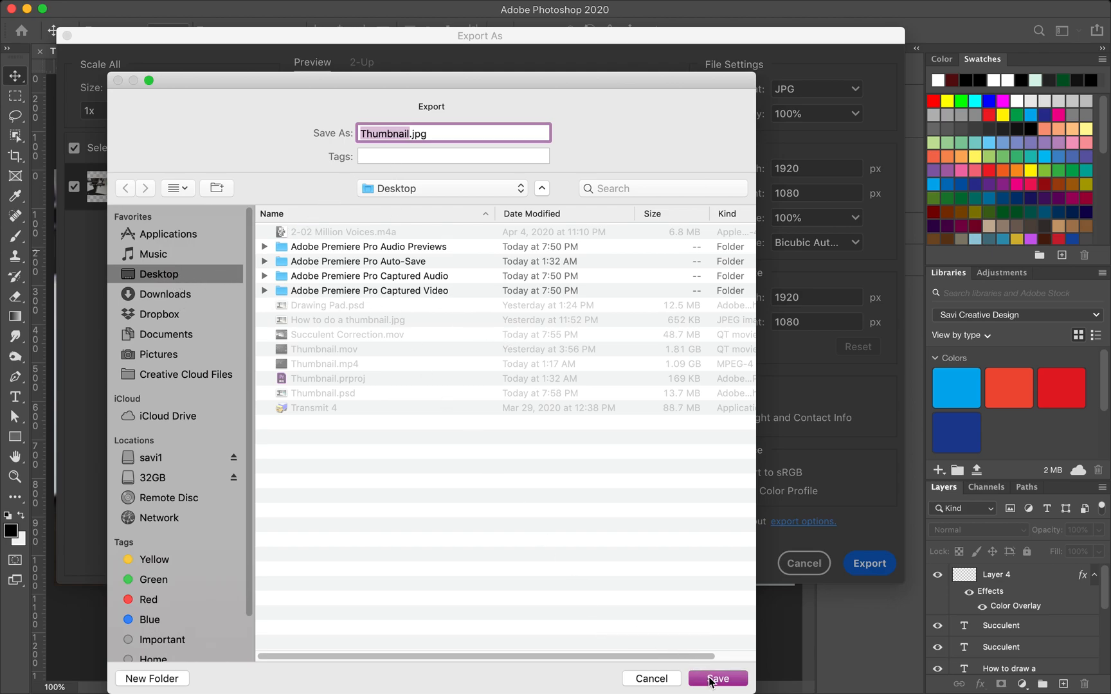